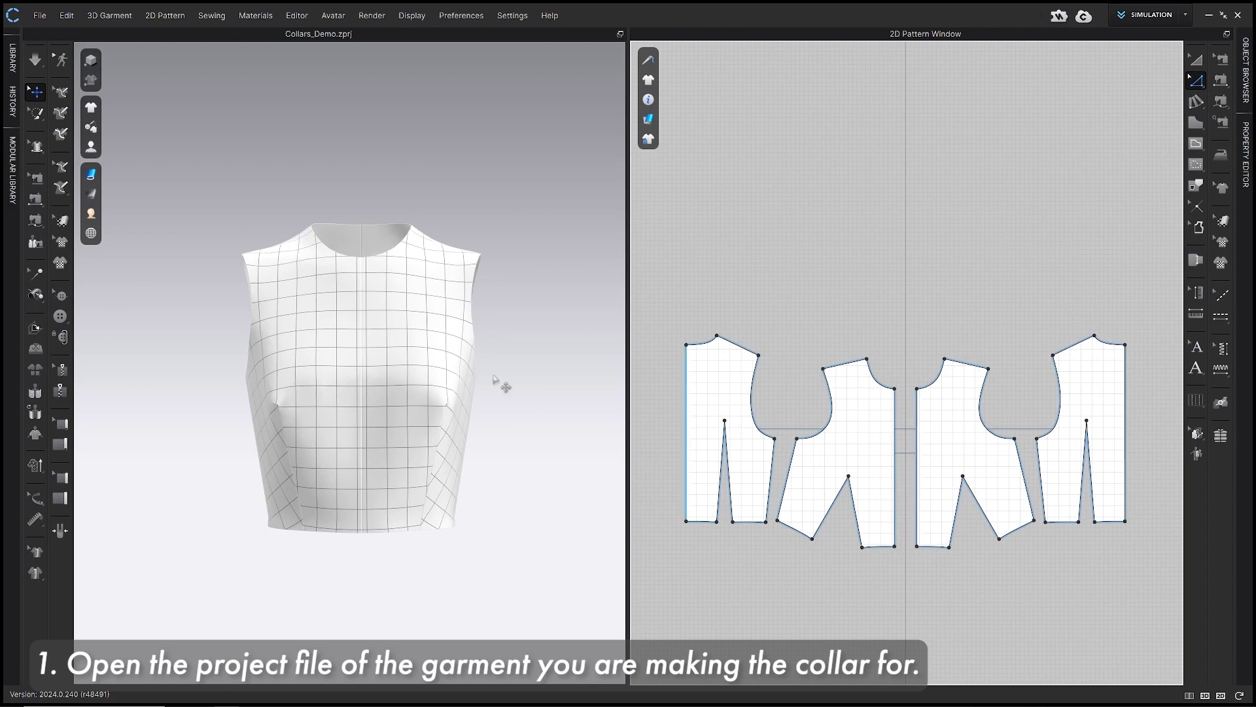
left_click(40, 15)
mouse_move(67, 15)
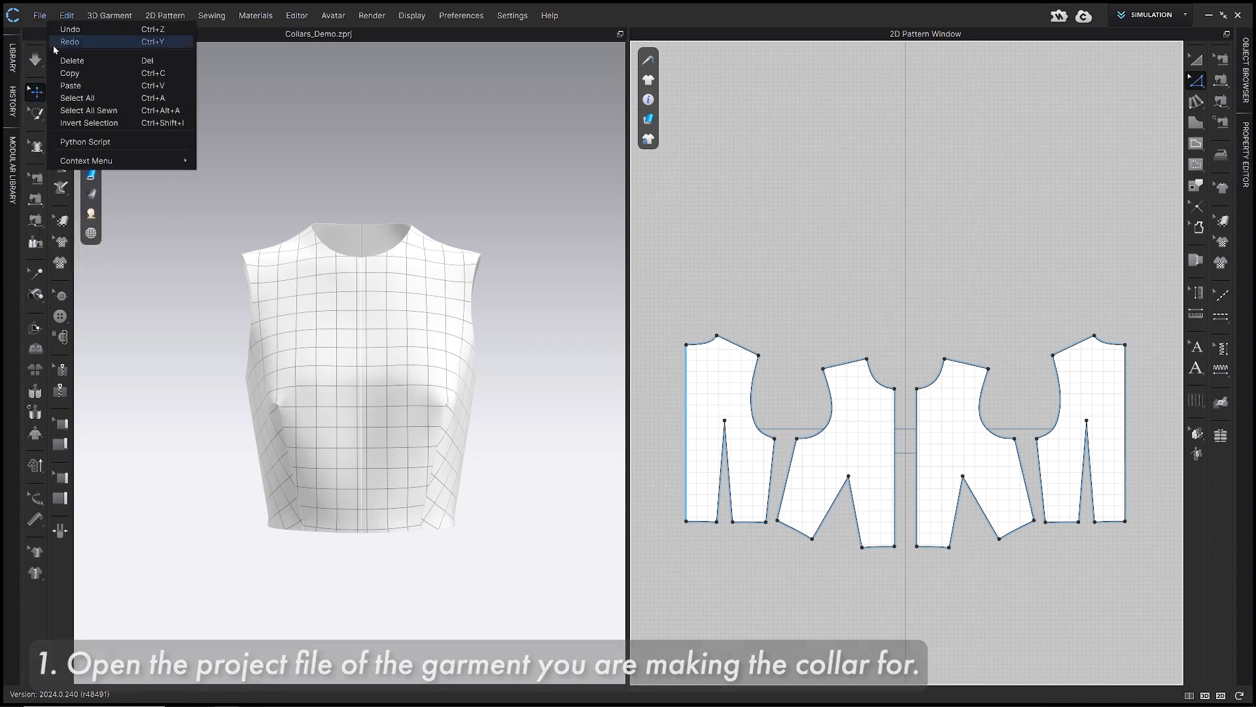
mouse_move(71, 54)
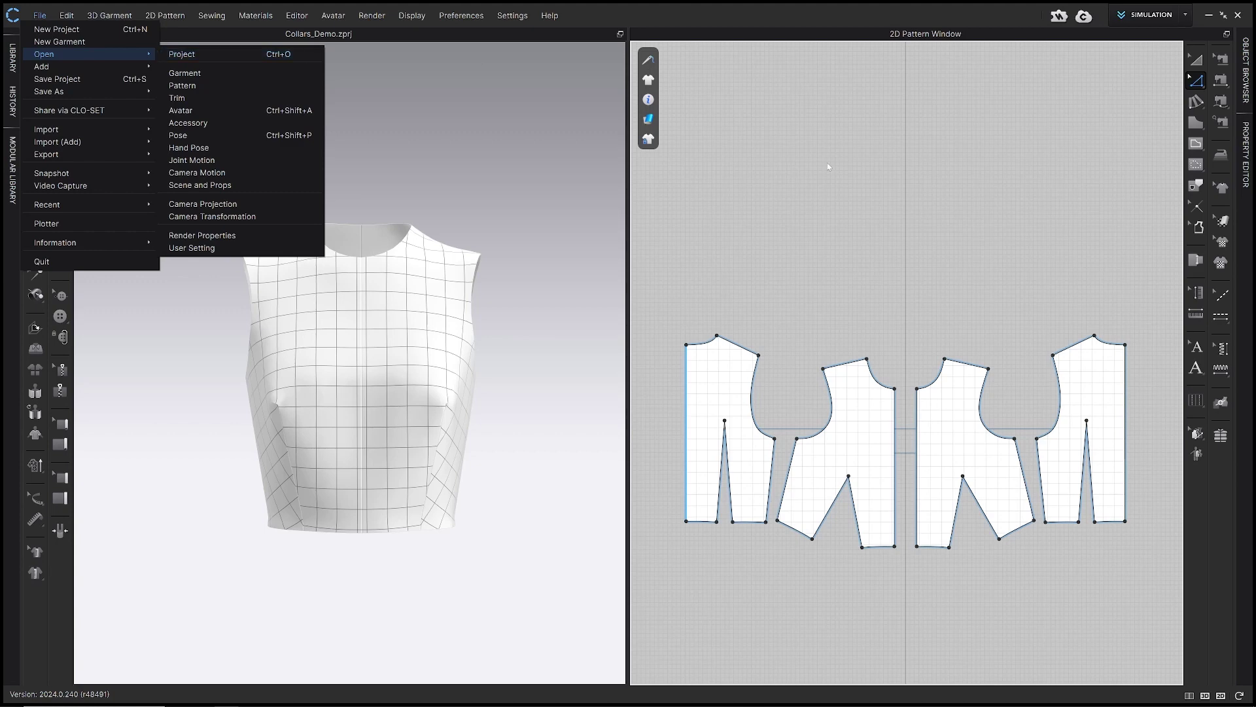
left_click(733, 550)
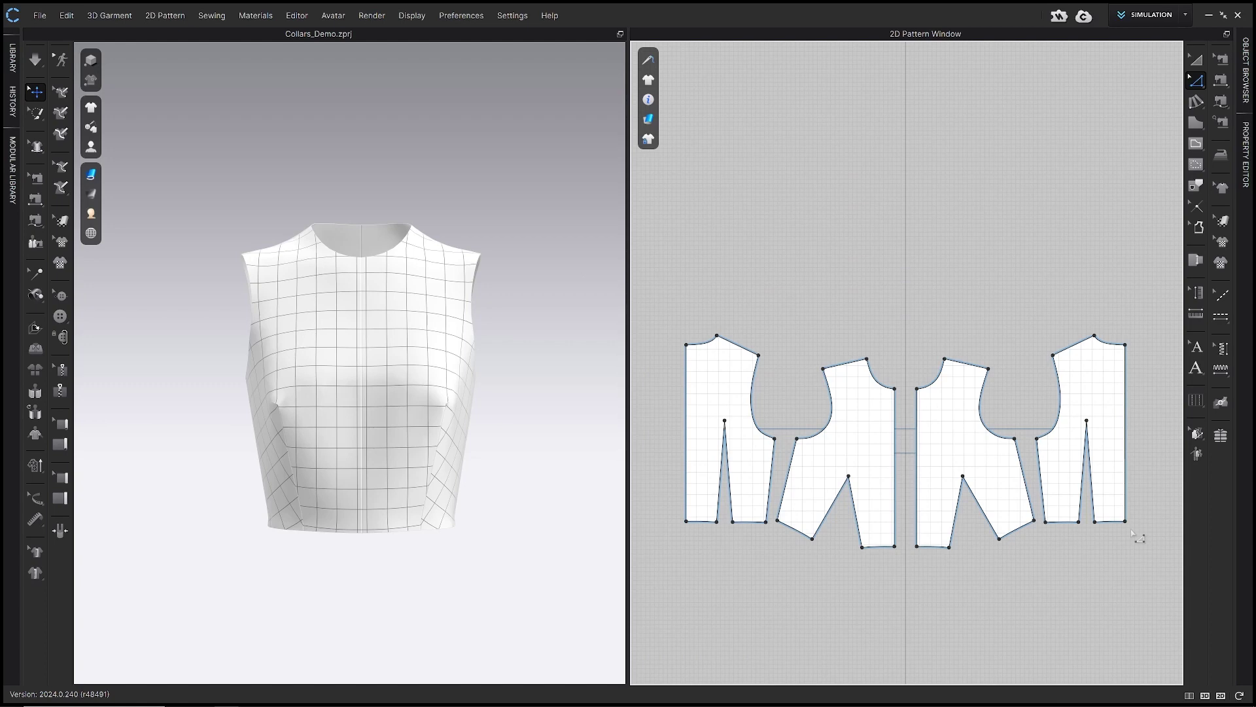
- Check the lengths of the front and back neckline segments on the bodice patterns
left_click(880, 374)
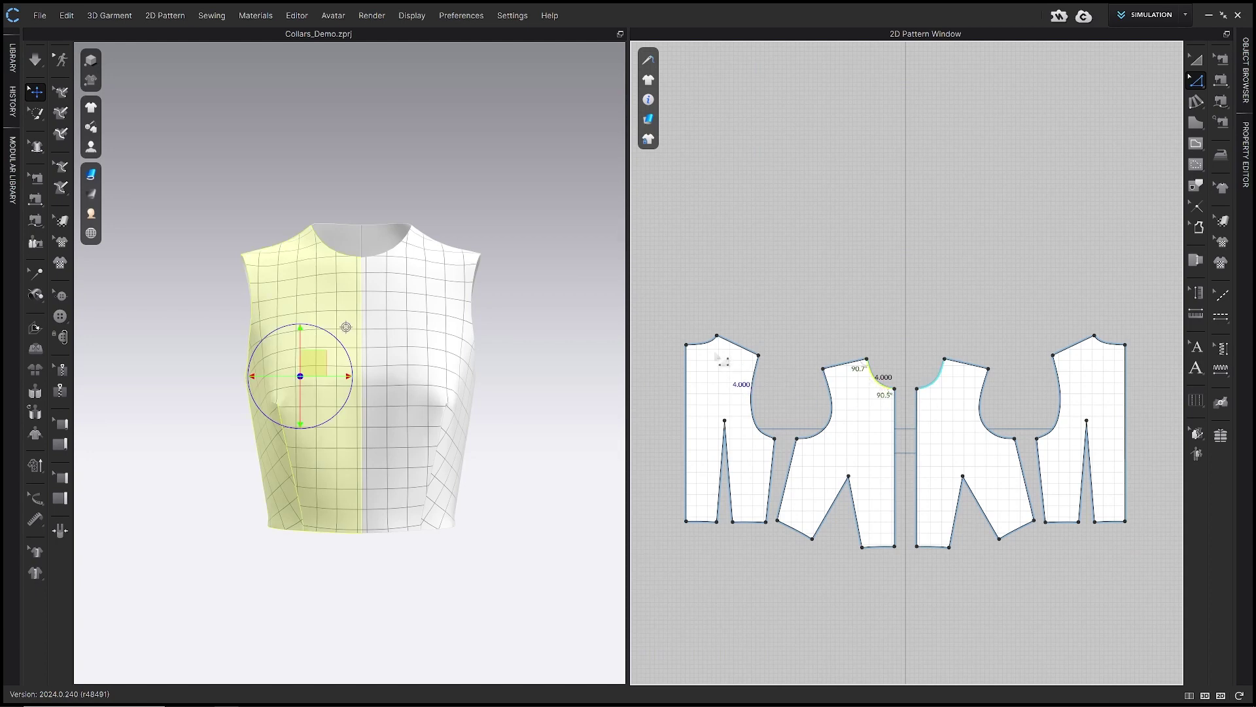
left_click(716, 351)
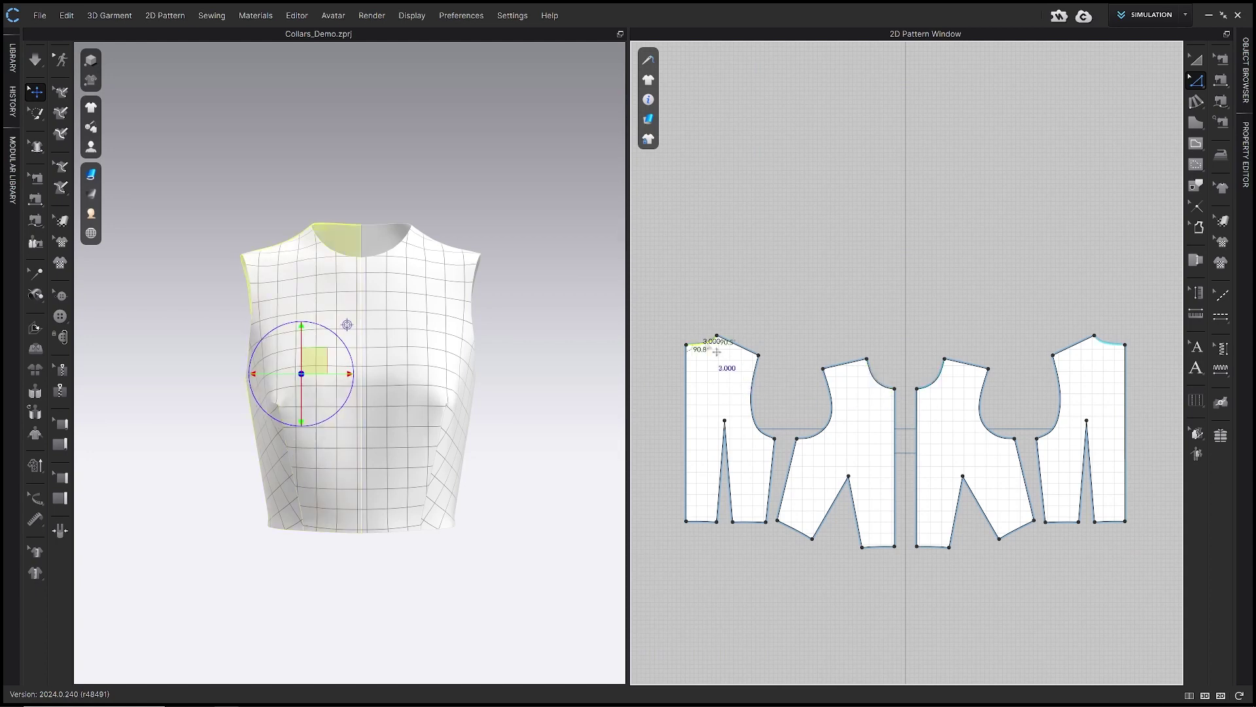
key("Escape")
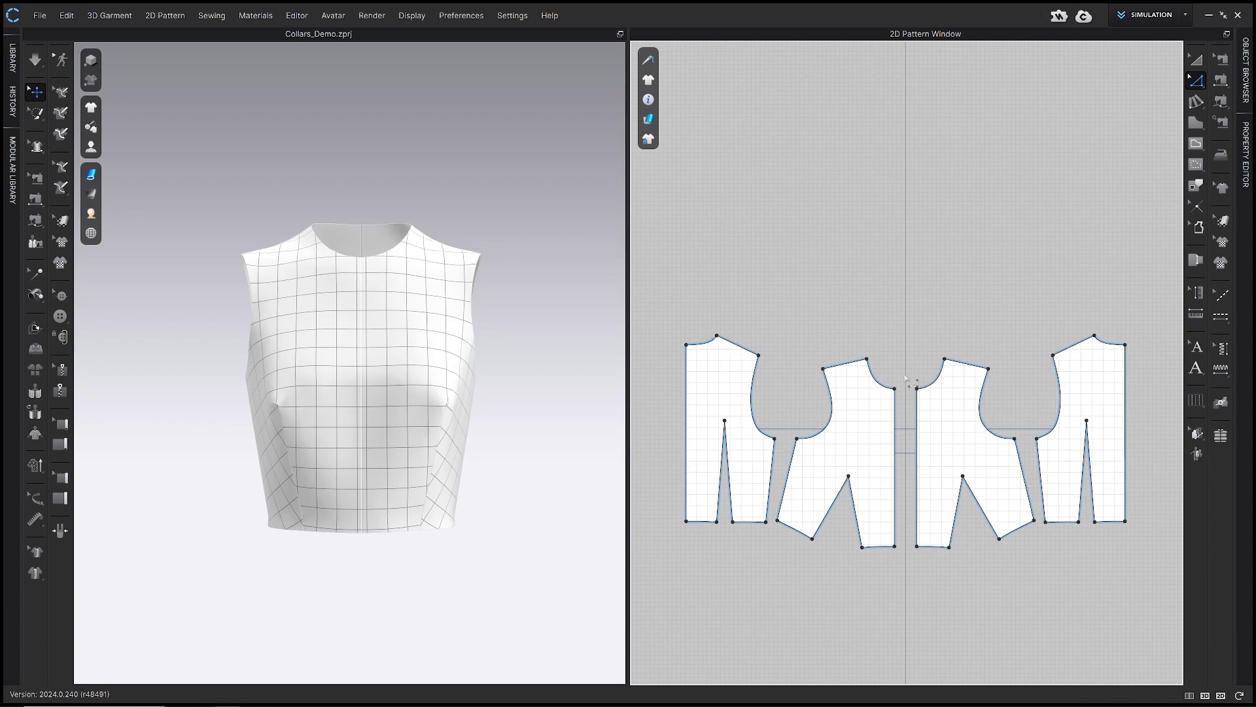
left_click(880, 373)
key("Escape")
left_click(880, 371)
left_click(701, 340)
key("Escape")
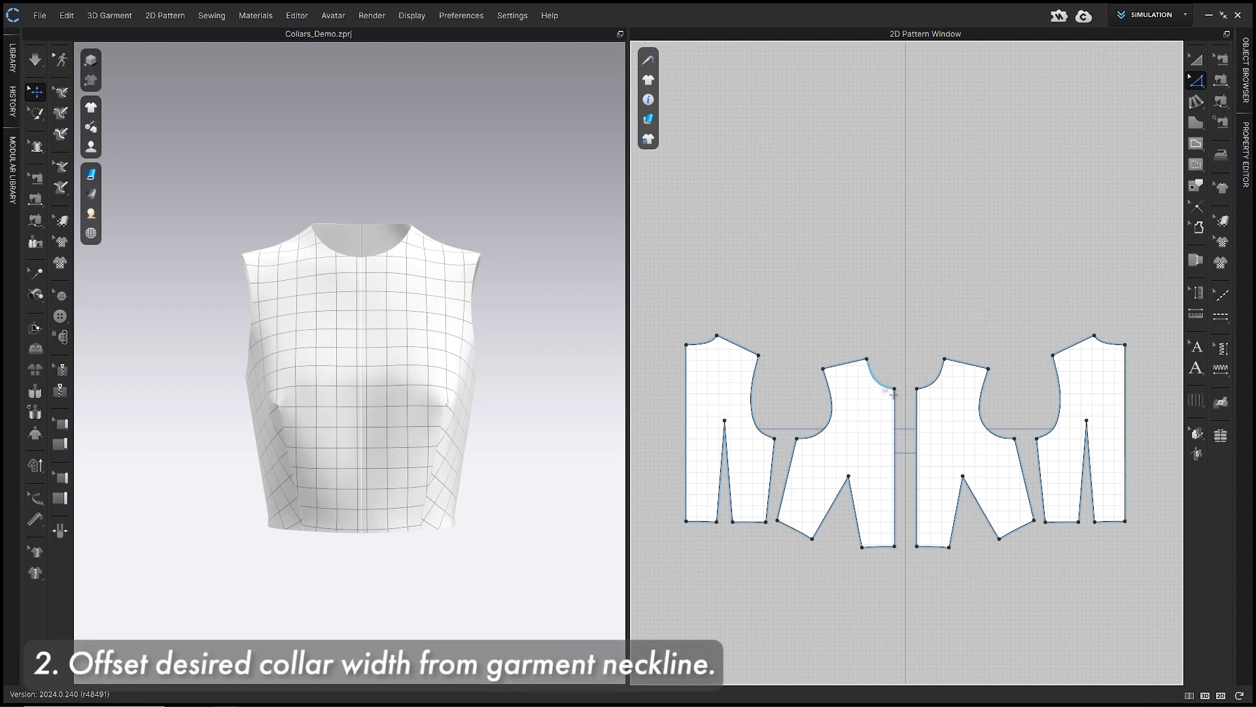
- Offset the back and front bodice necklines together as one internal line at a distance of 3 in
left_click(1197, 80)
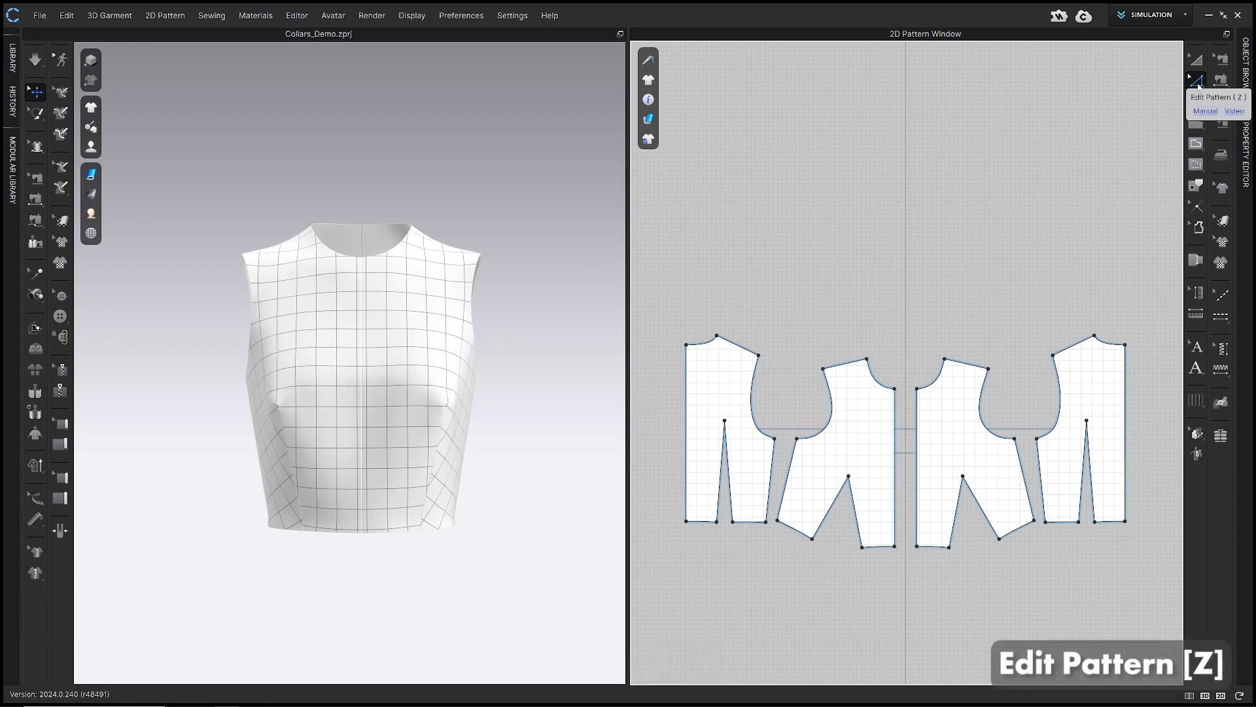
left_click(701, 349)
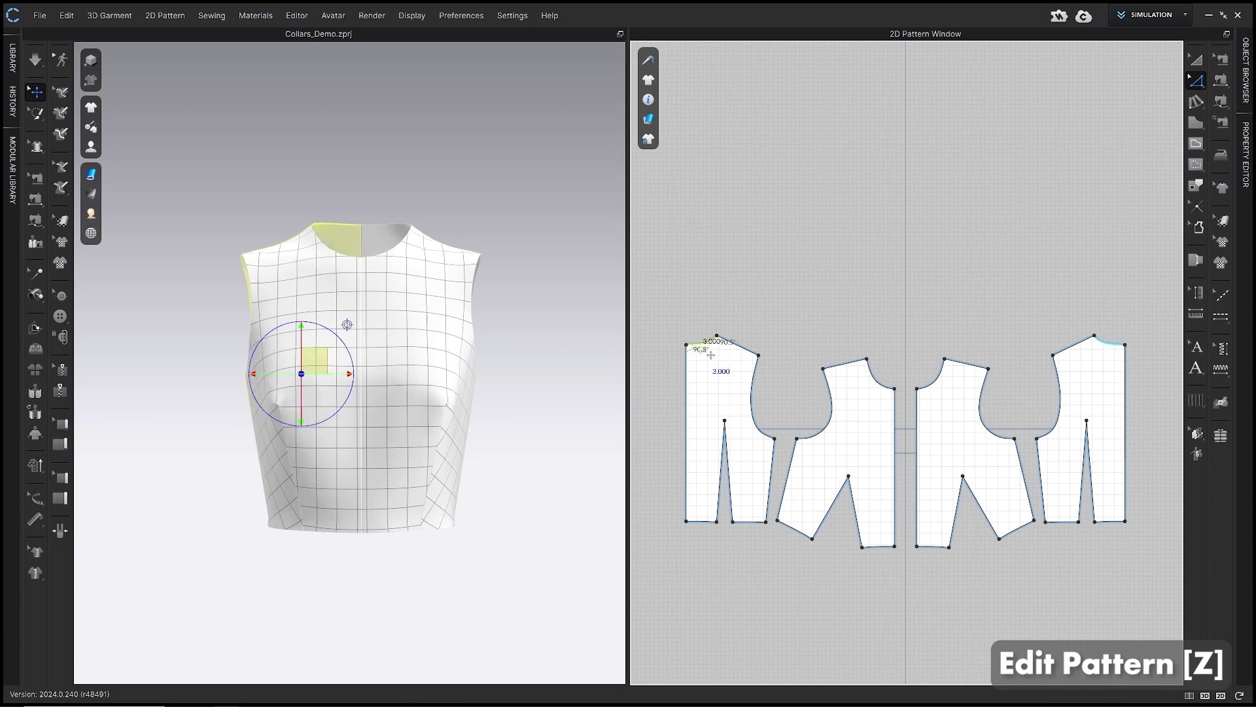
left_click(892, 393, "shift")
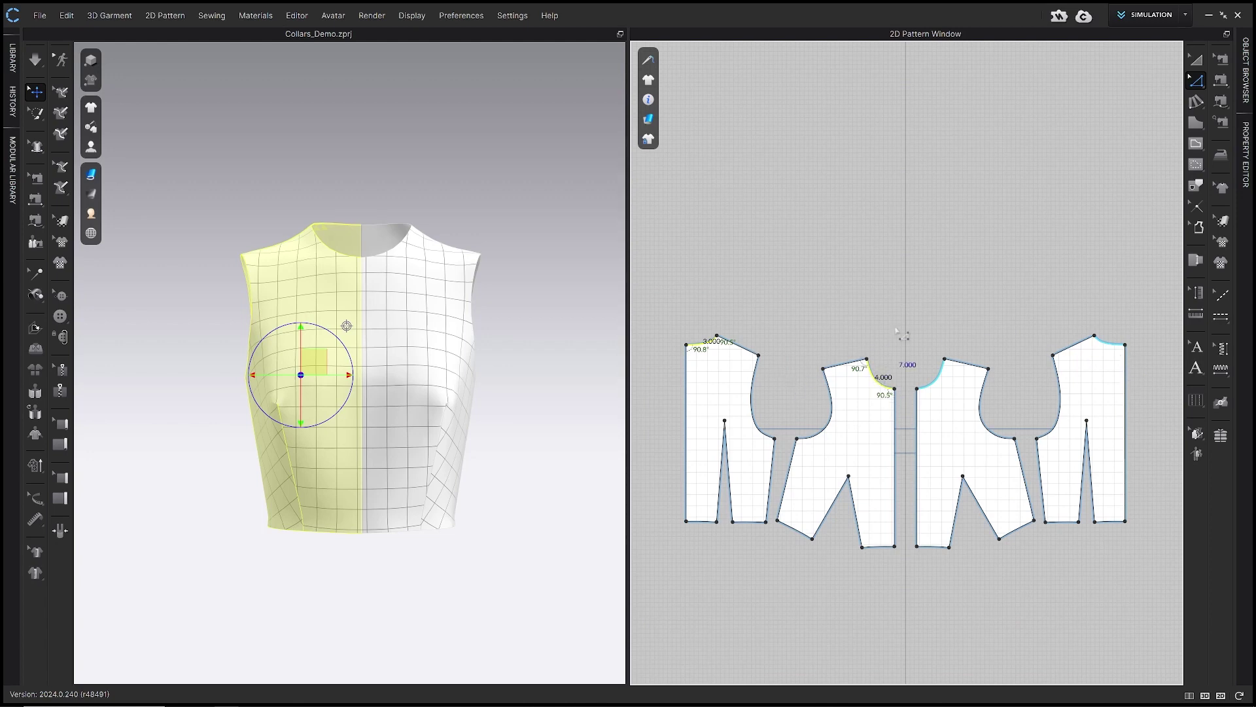
right_click(873, 373)
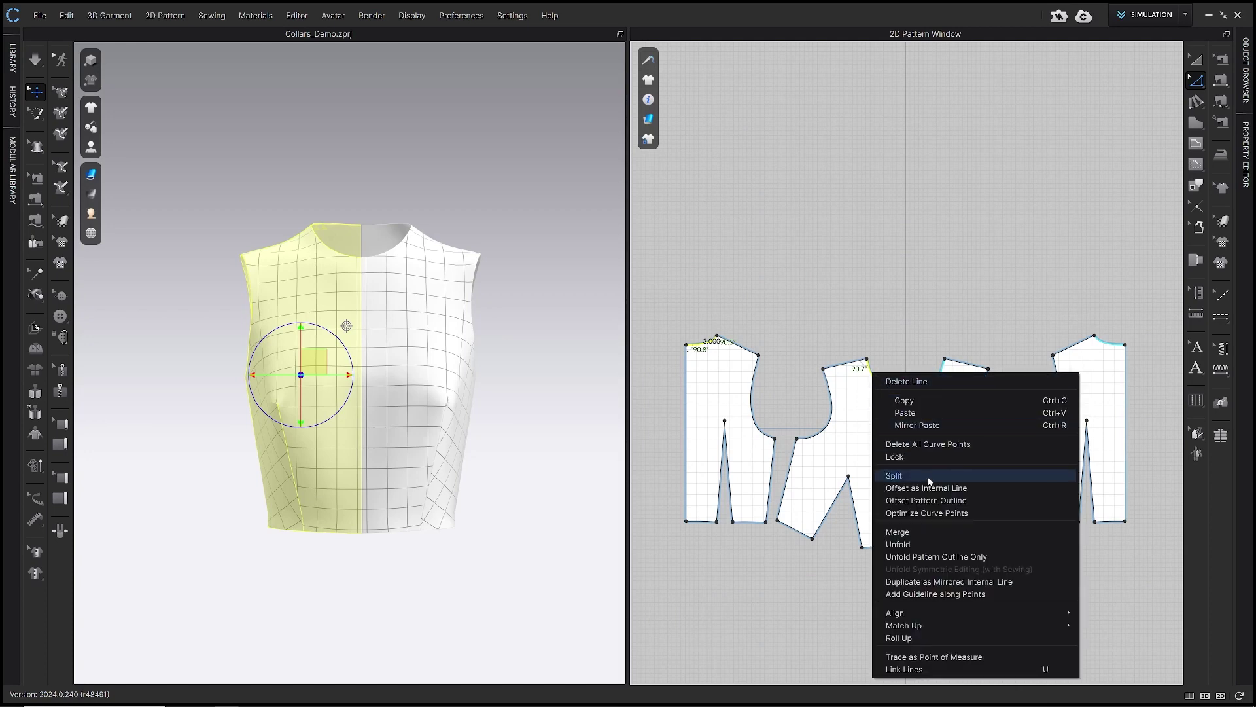
left_click(979, 488)
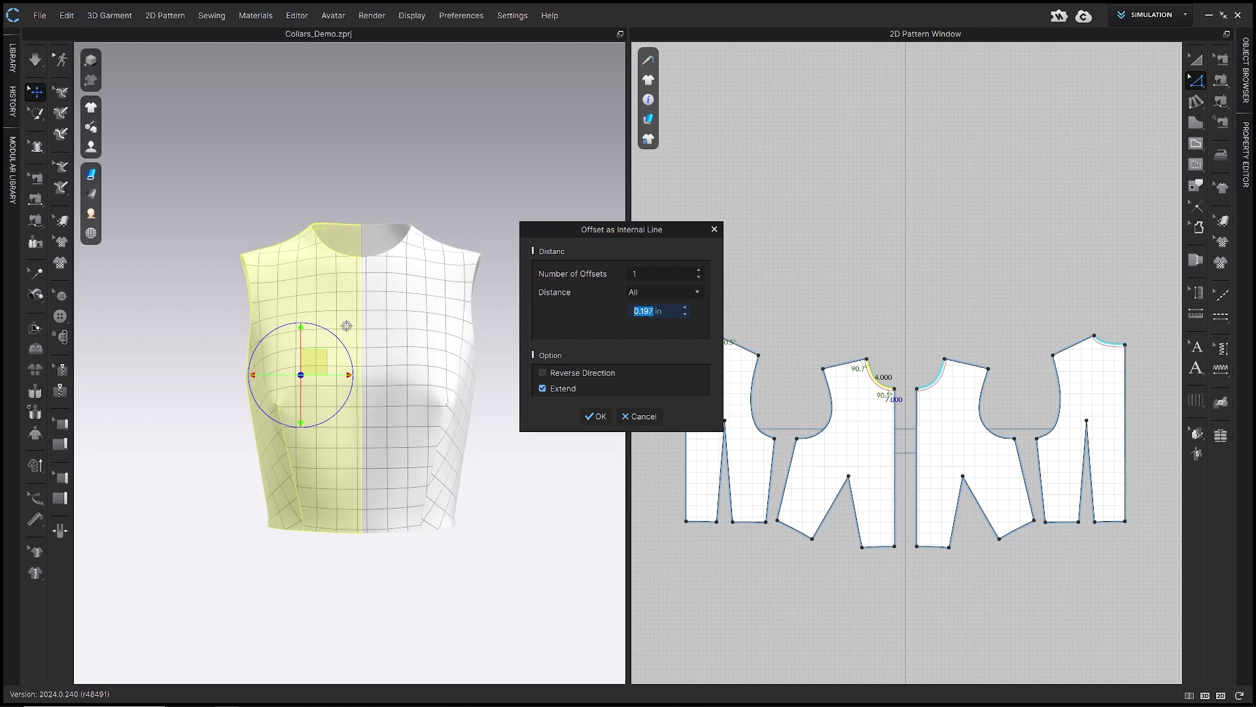
type("3")
left_click(600, 418)
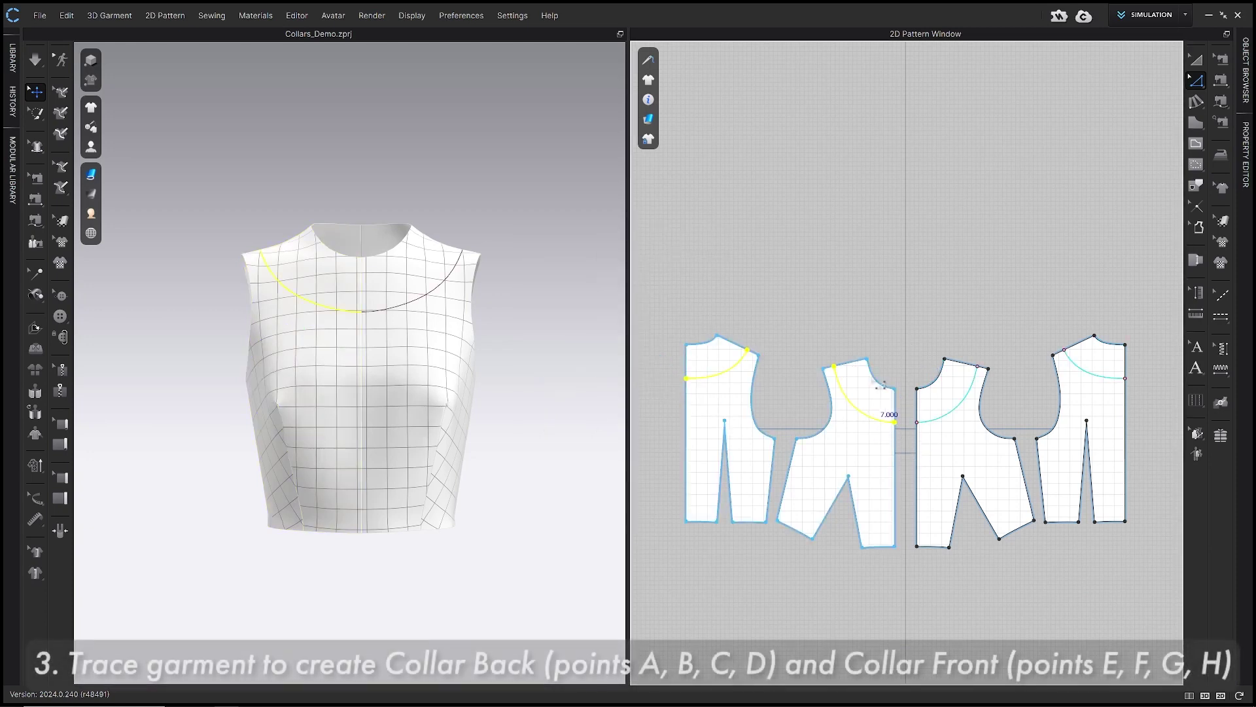
left_click(896, 355)
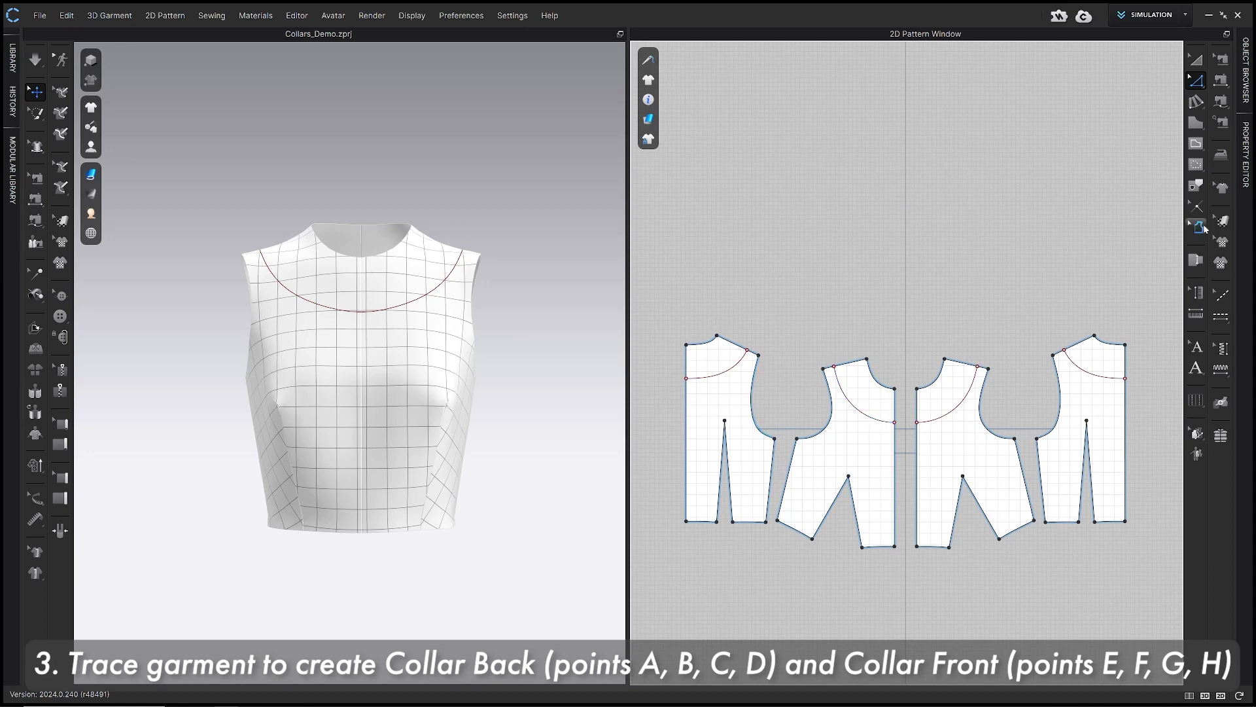
- Trace the back and front areas between the neckline and the offset line as new collar patterns and place them above the bodice
left_click(1197, 188)
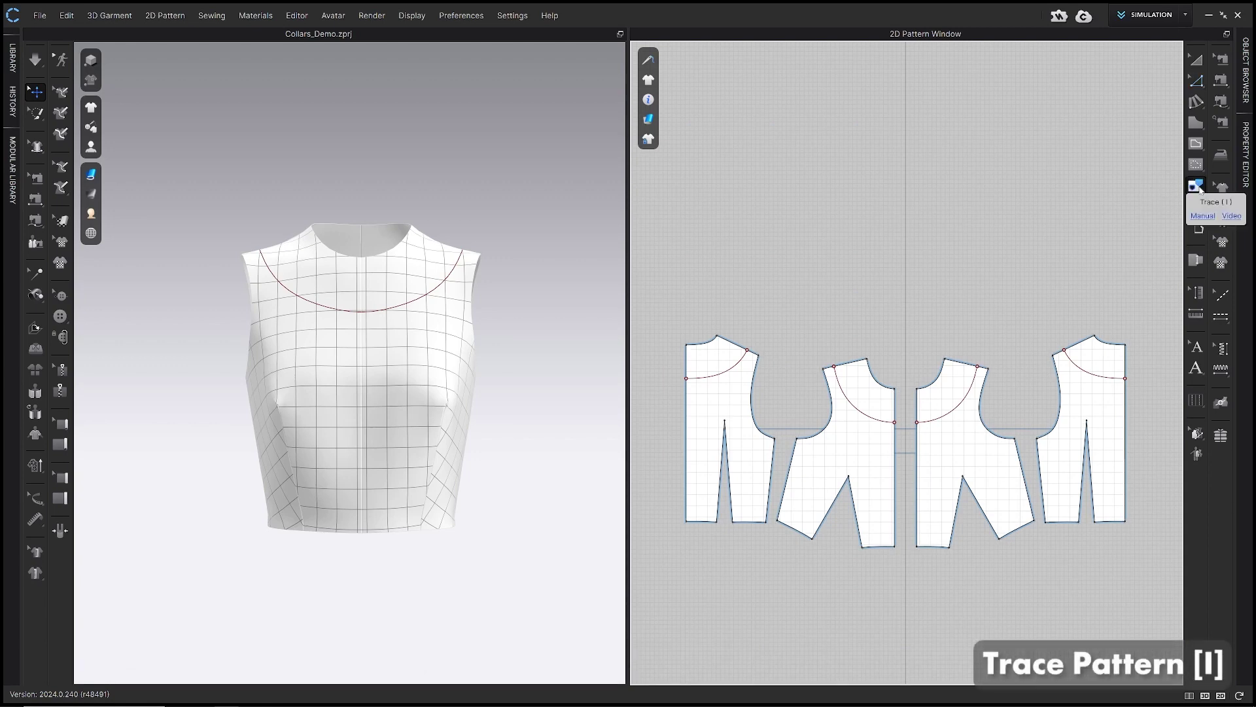
left_click(691, 371)
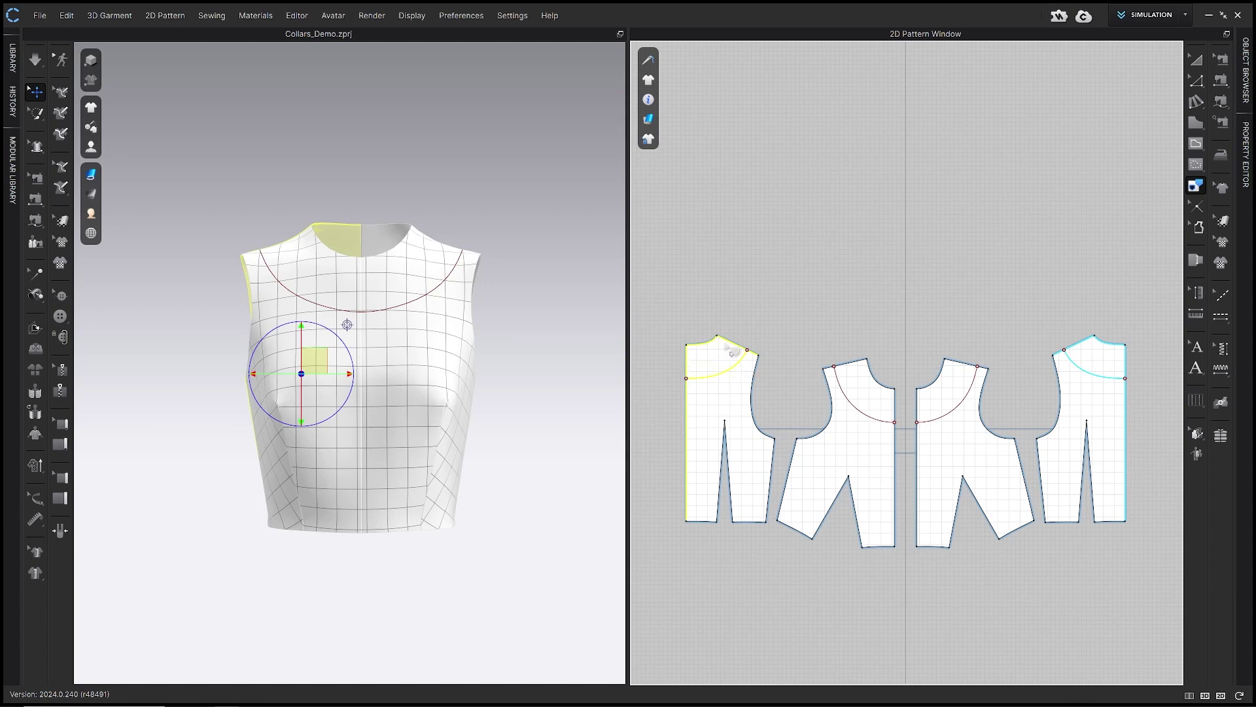
left_click(746, 352)
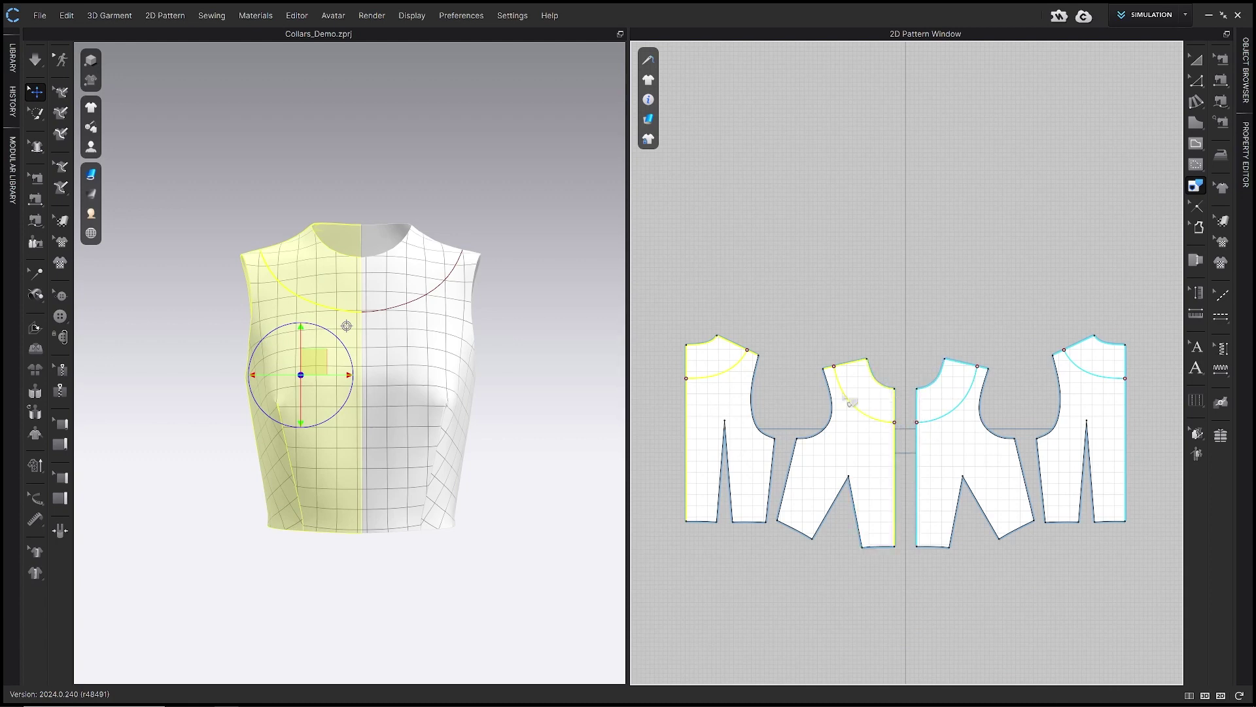
right_click(881, 386)
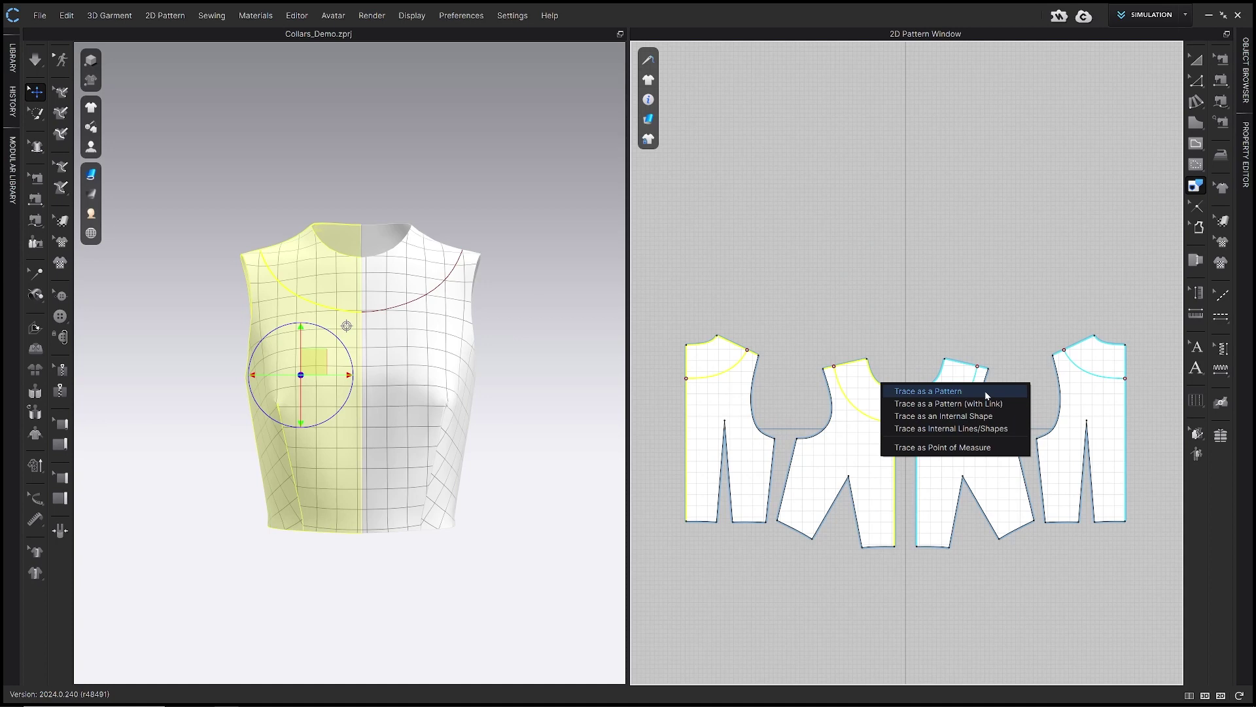
left_click(984, 391)
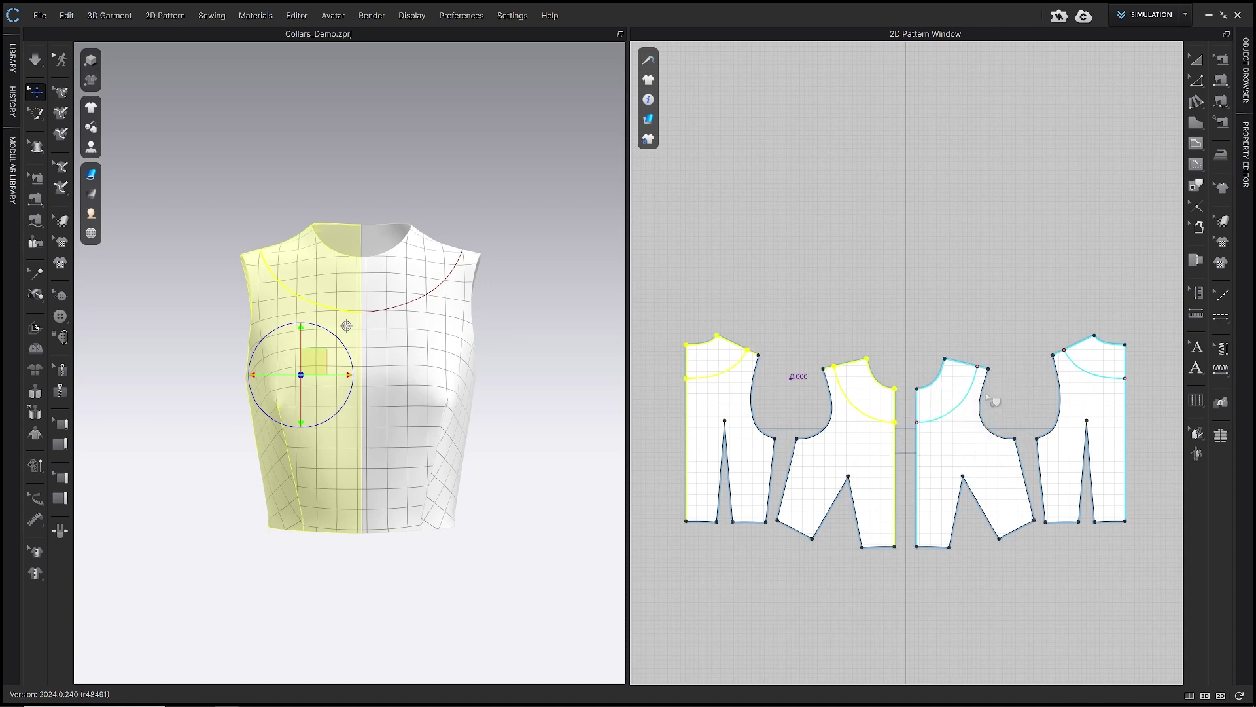
left_click(792, 298)
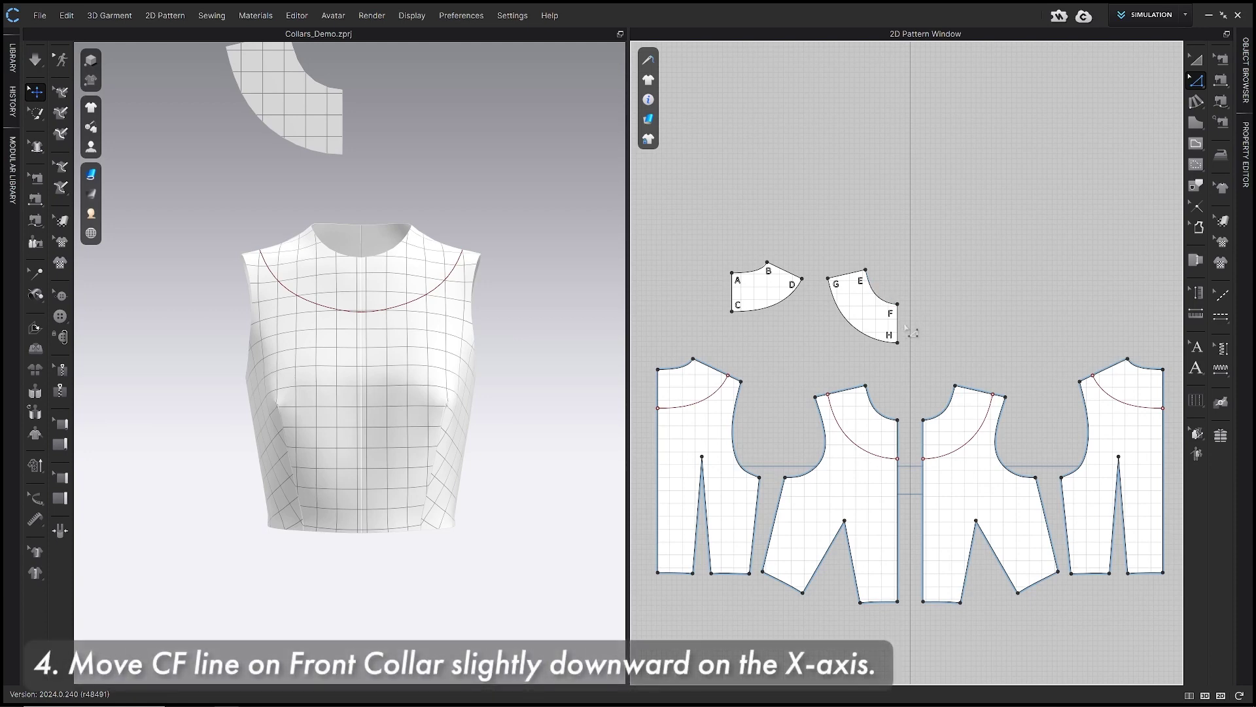
- Move point F of the front collar straight down 0.125 in along the center front line
scroll(906, 327, "up", 3)
right_click_drag(950, 387, 1044, 420)
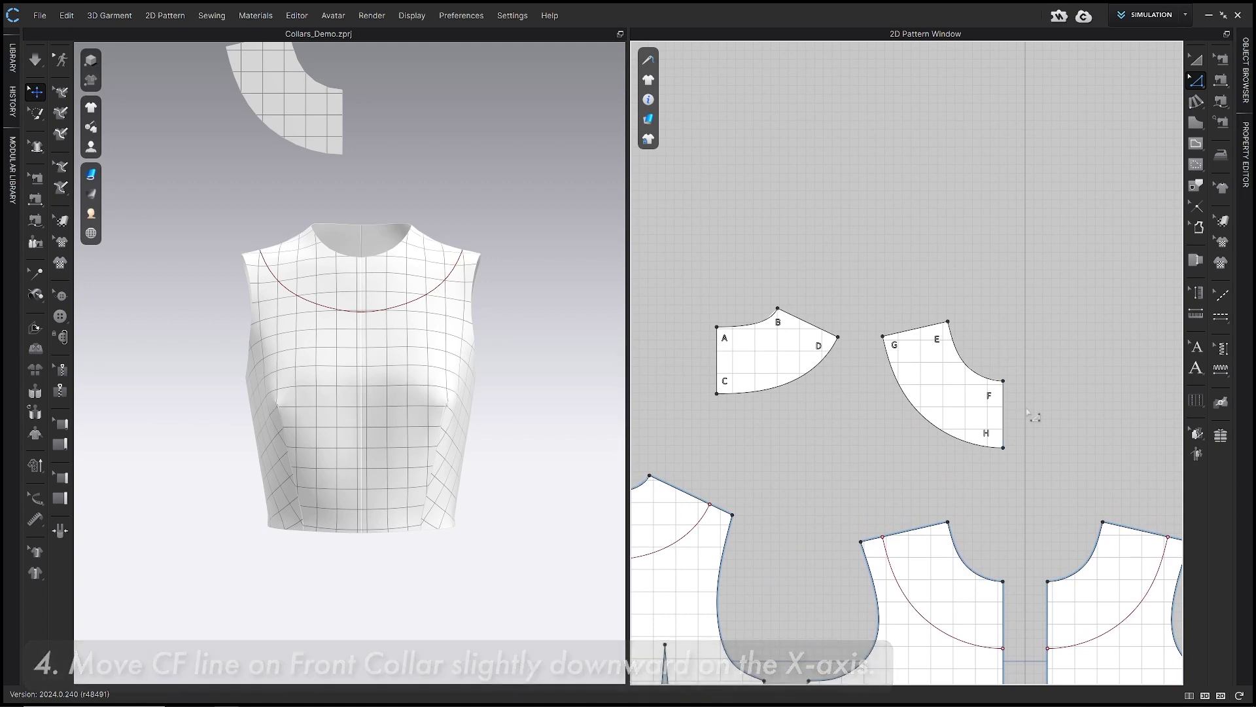
left_click(1011, 426)
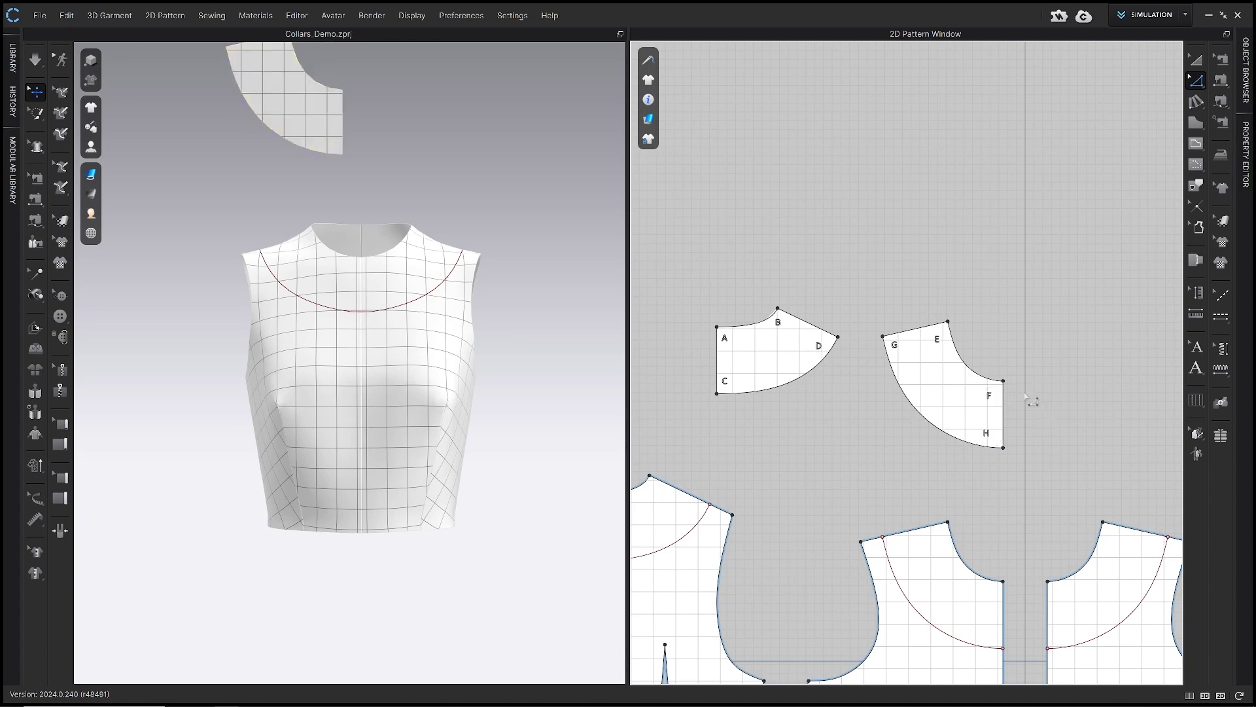
mouse_move(1006, 391)
left_mouse_down()
mouse_move(1005, 412)
mouse_move(1006, 385)
left_mouse_up()
left_click(1005, 382)
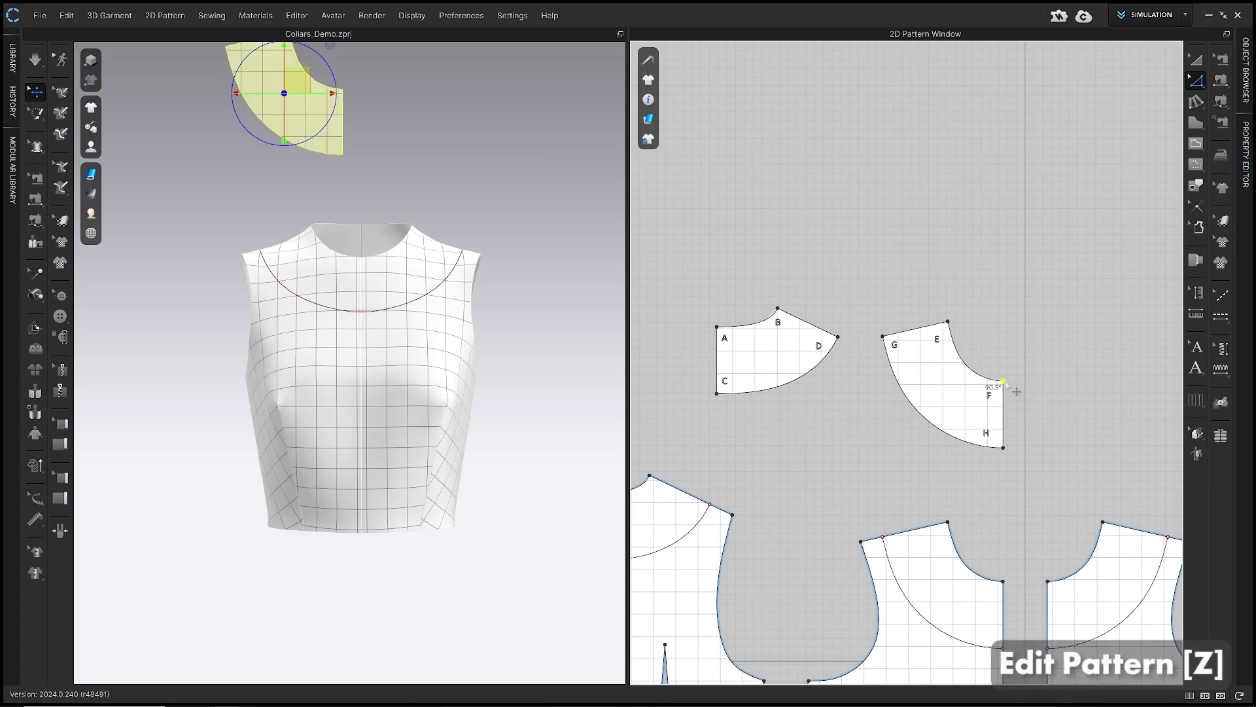
left_click_drag(1007, 384, 1007, 395)
right_click(1007, 395)
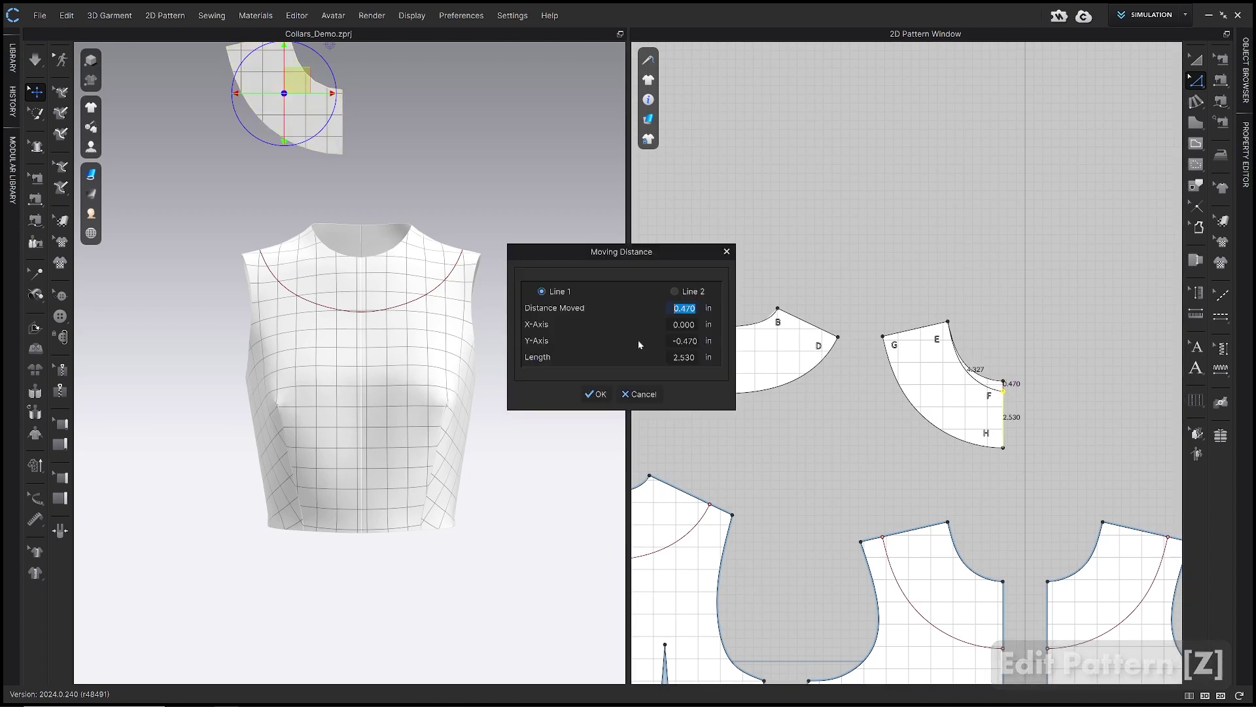
type(".125")
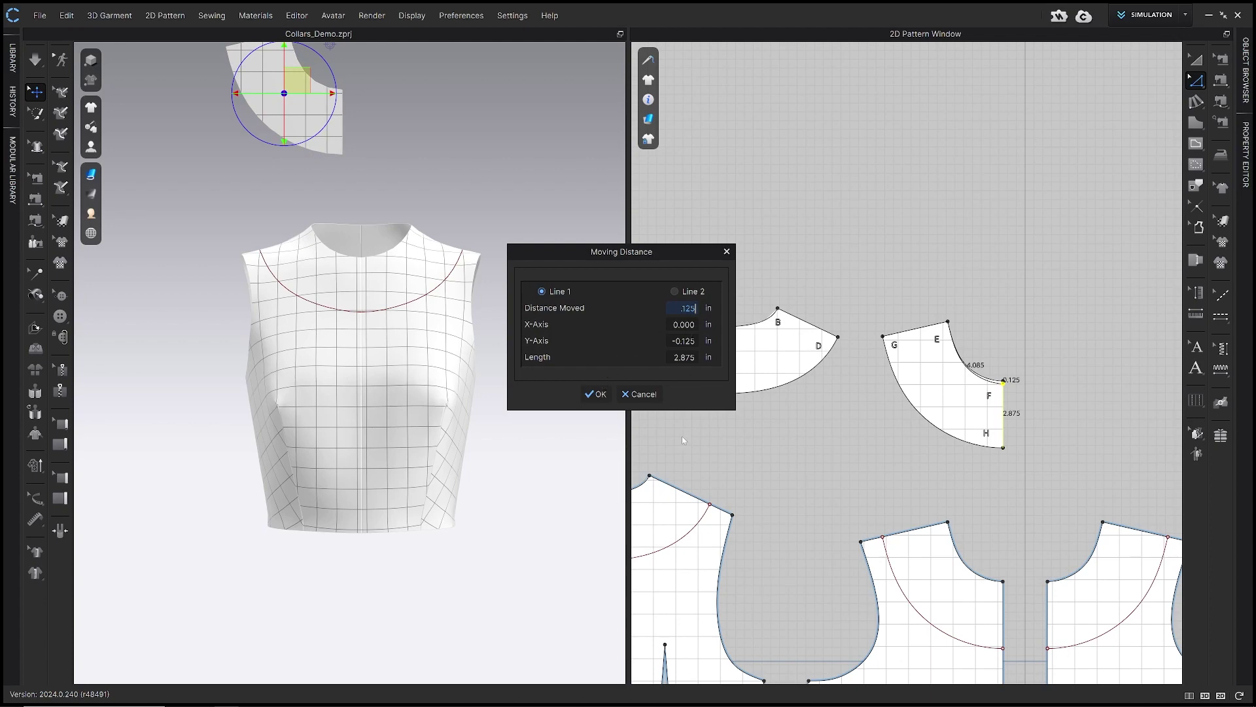
left_click(597, 394)
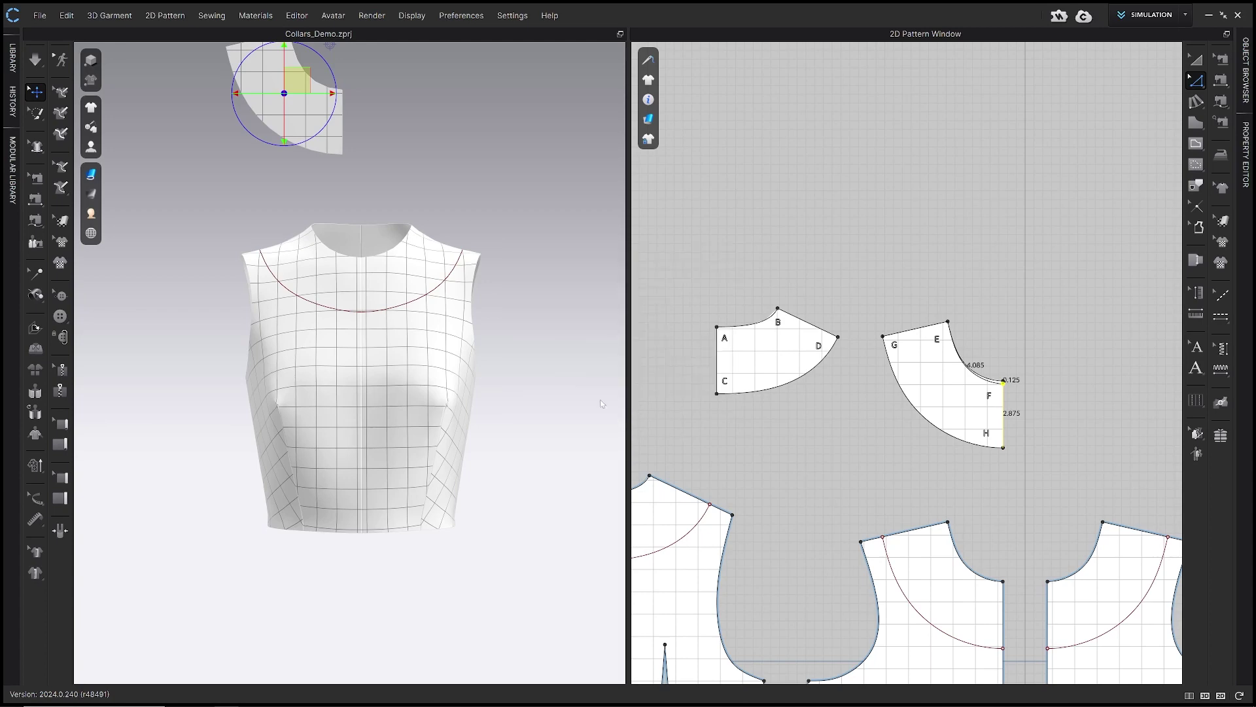
- Move point H of the front collar straight down 0.125 in and shift the F and H labels closer to their corners
left_click(1004, 448)
left_click_drag(1004, 448, 1004, 460)
key("Return")
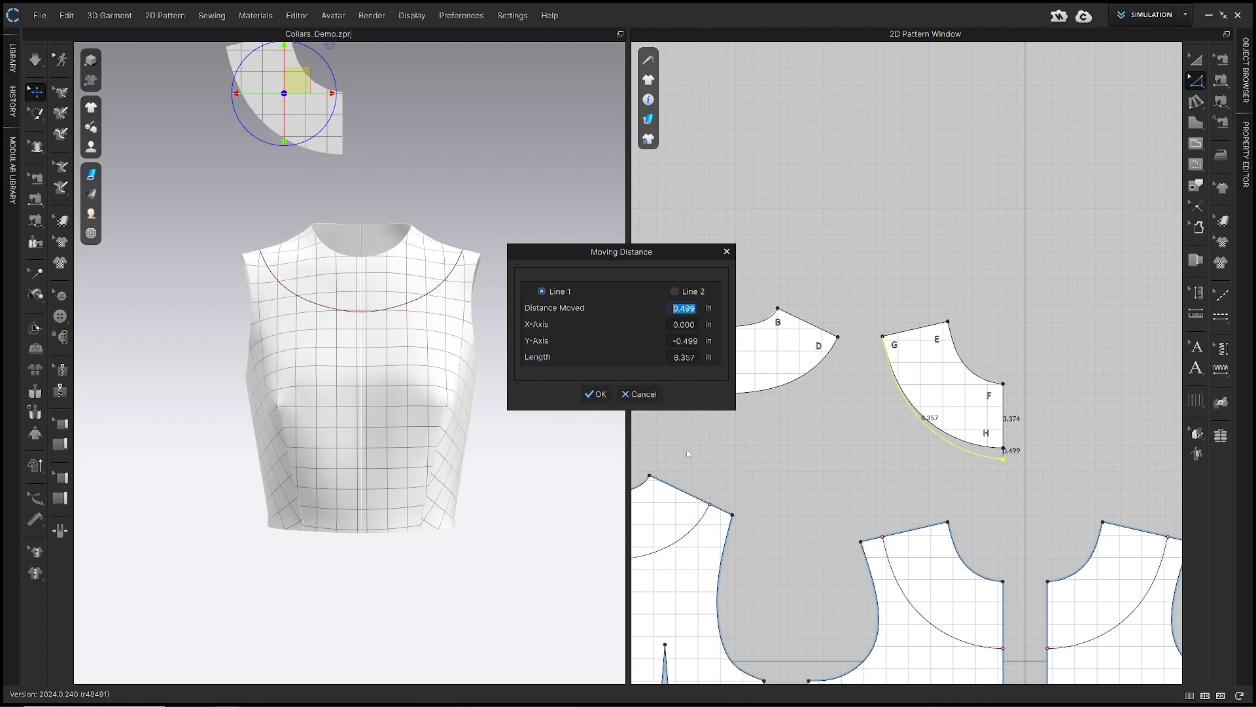
type(".125")
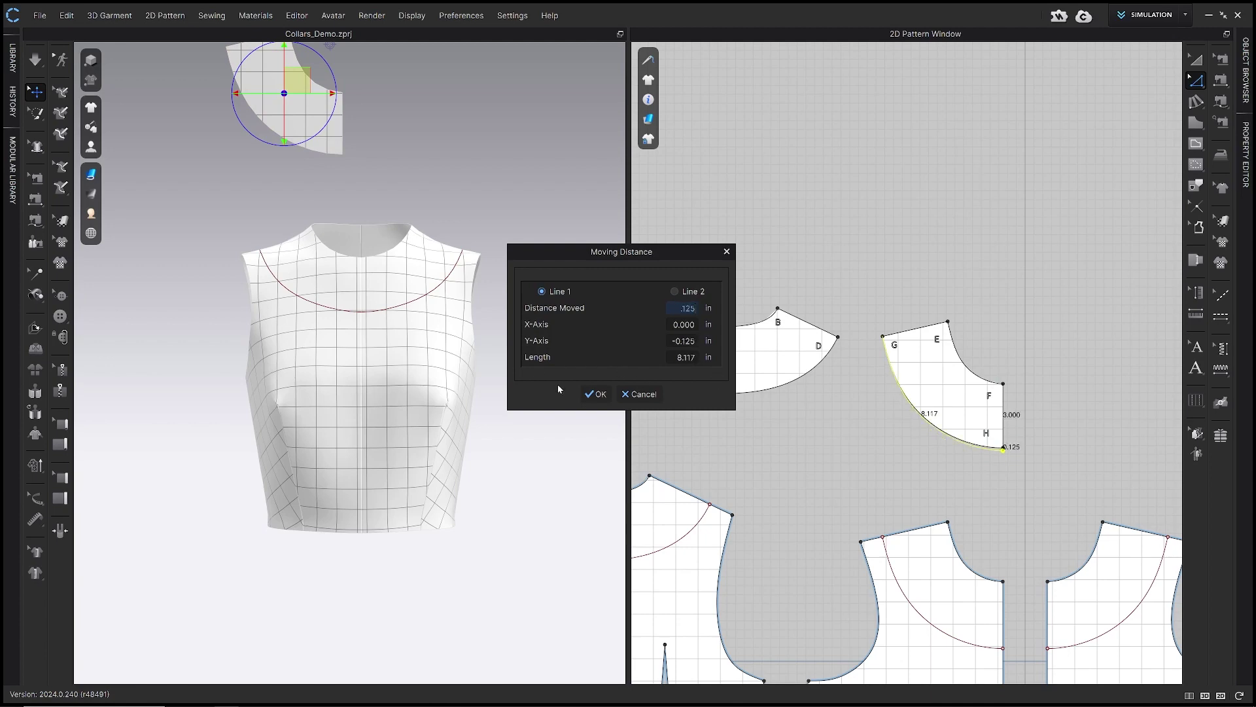
left_click(596, 394)
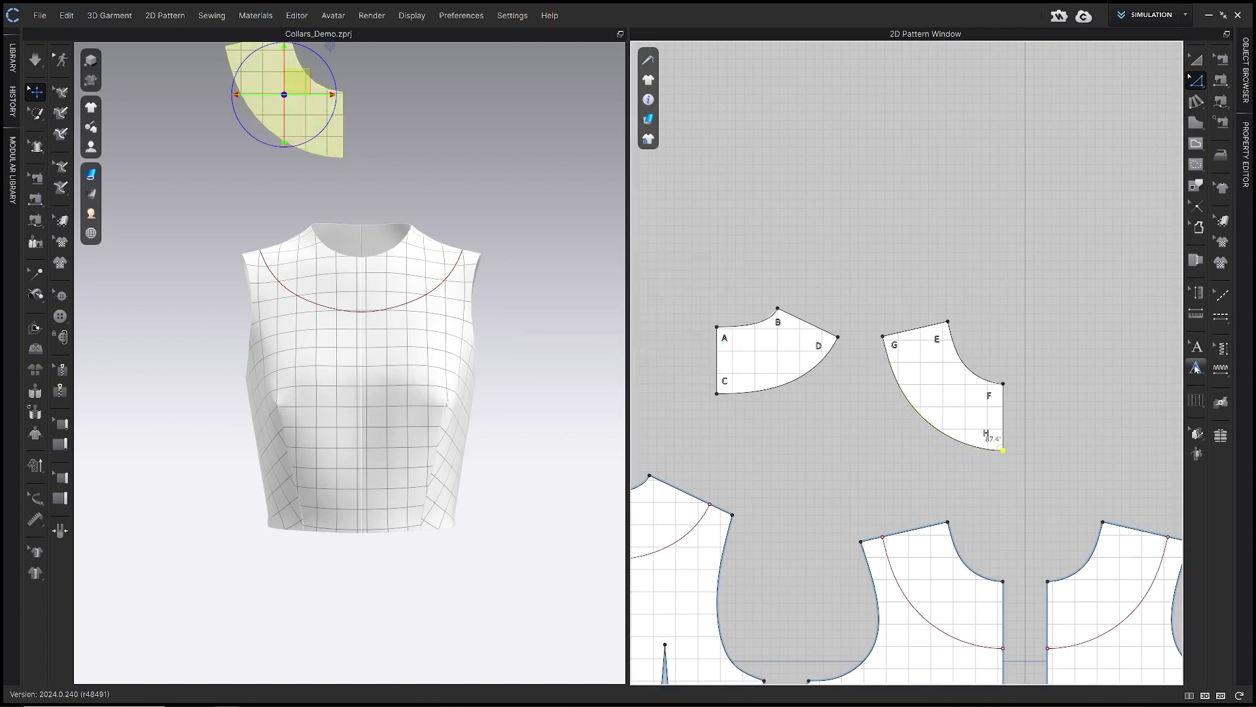
left_click(1196, 368)
left_click_drag(990, 396, 1000, 449)
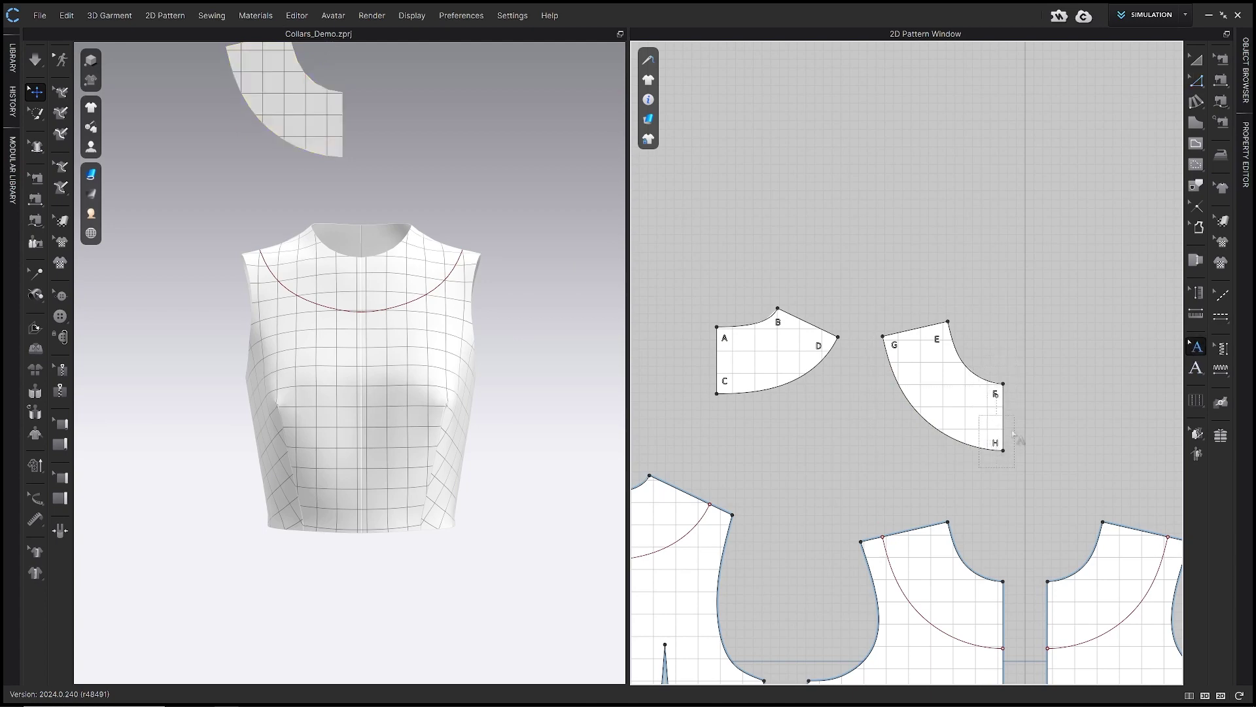
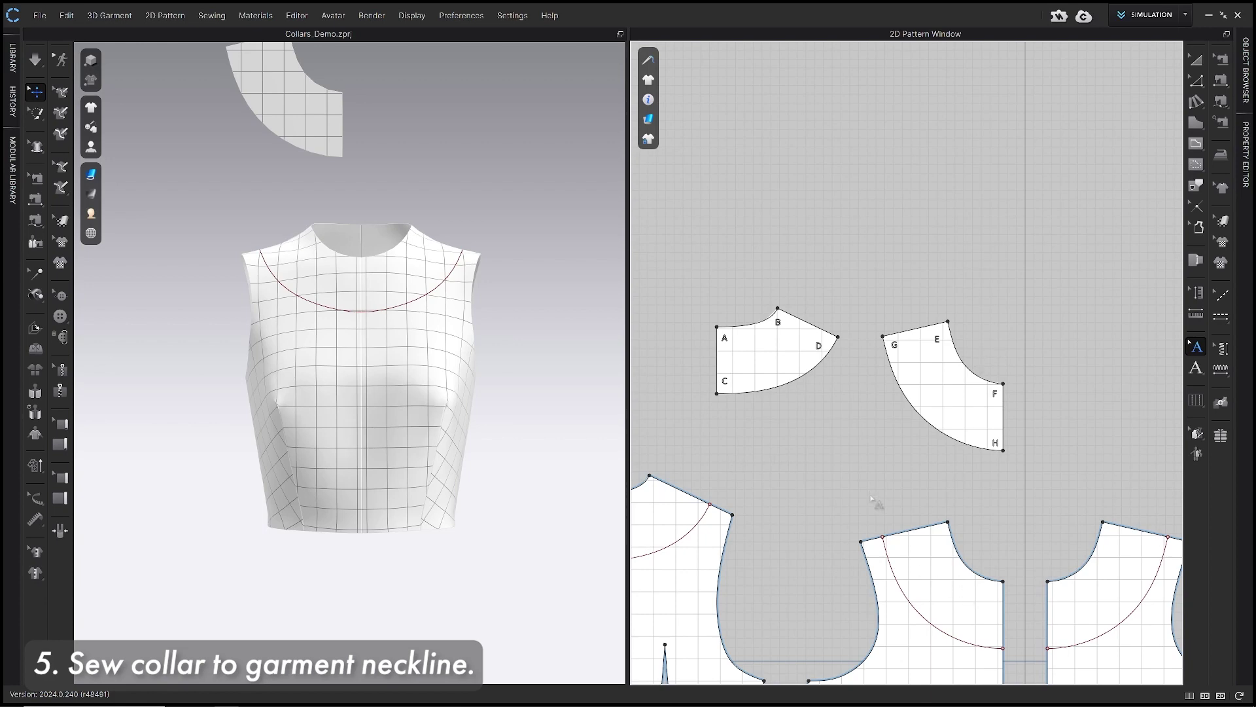
- Sew the back collar's neckline edge A–B to the back bodice neckline with Segment Sewing
scroll(870, 495, "down", 2)
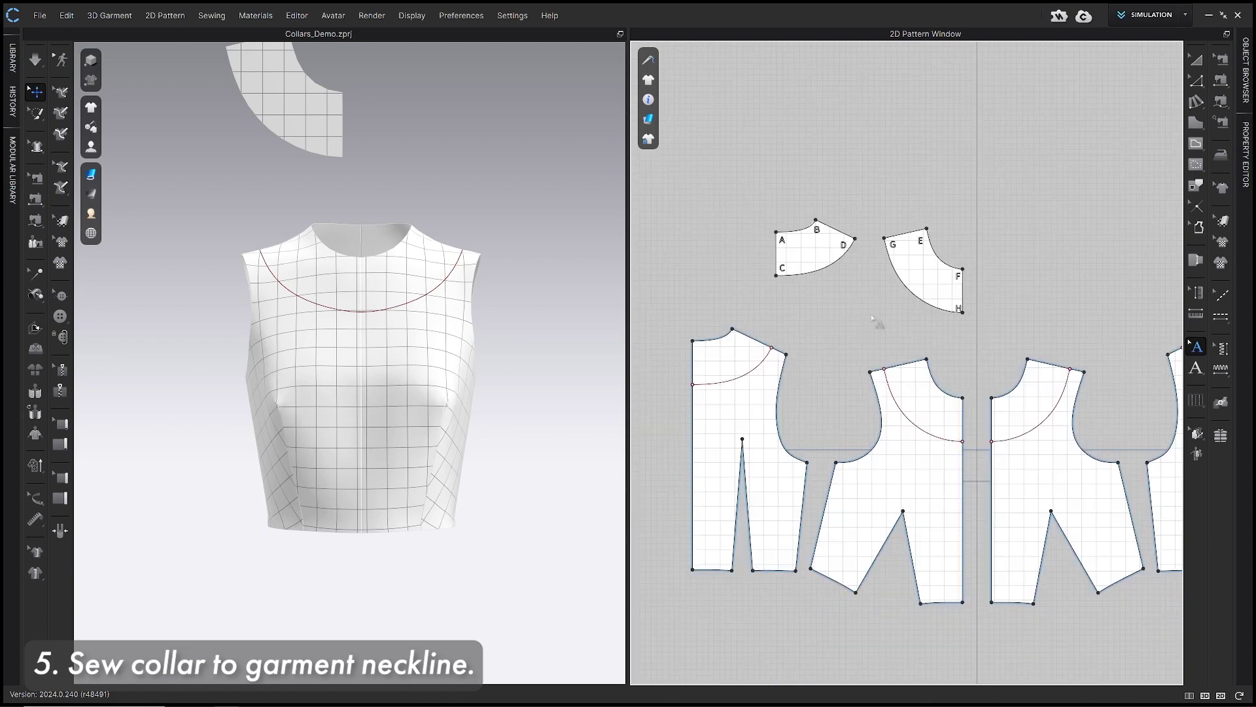
key("n")
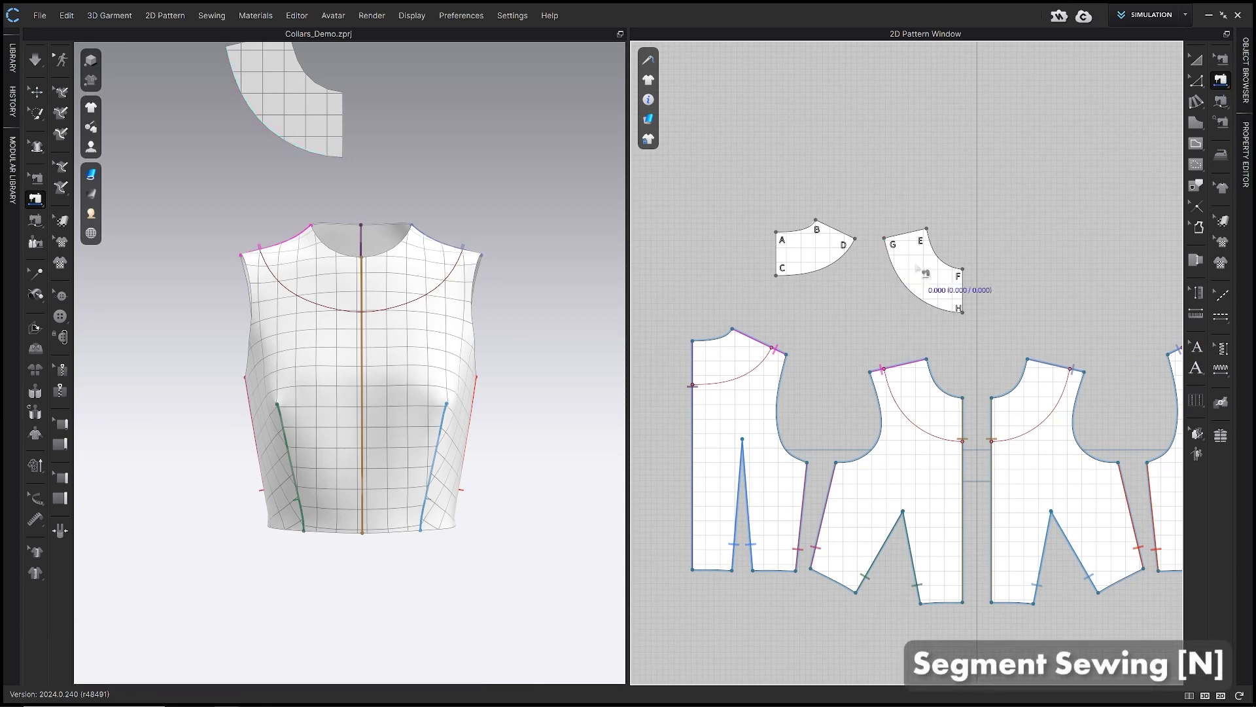
left_click(796, 235)
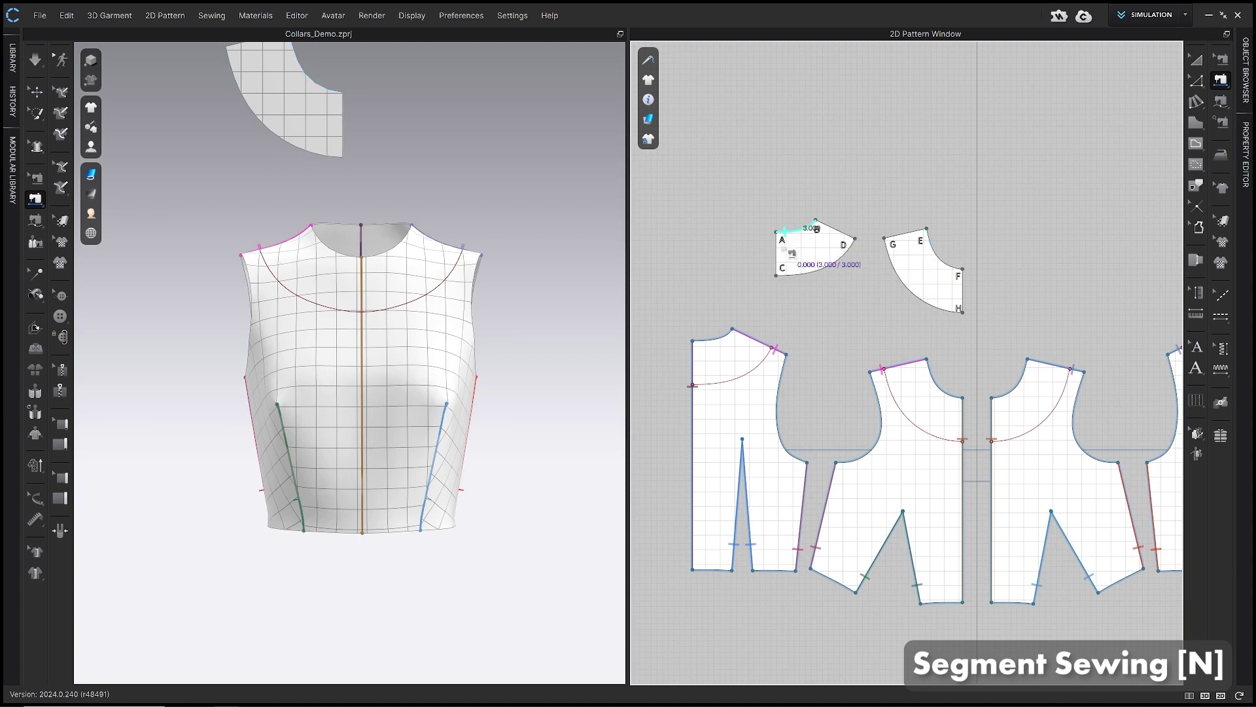
left_click(718, 346)
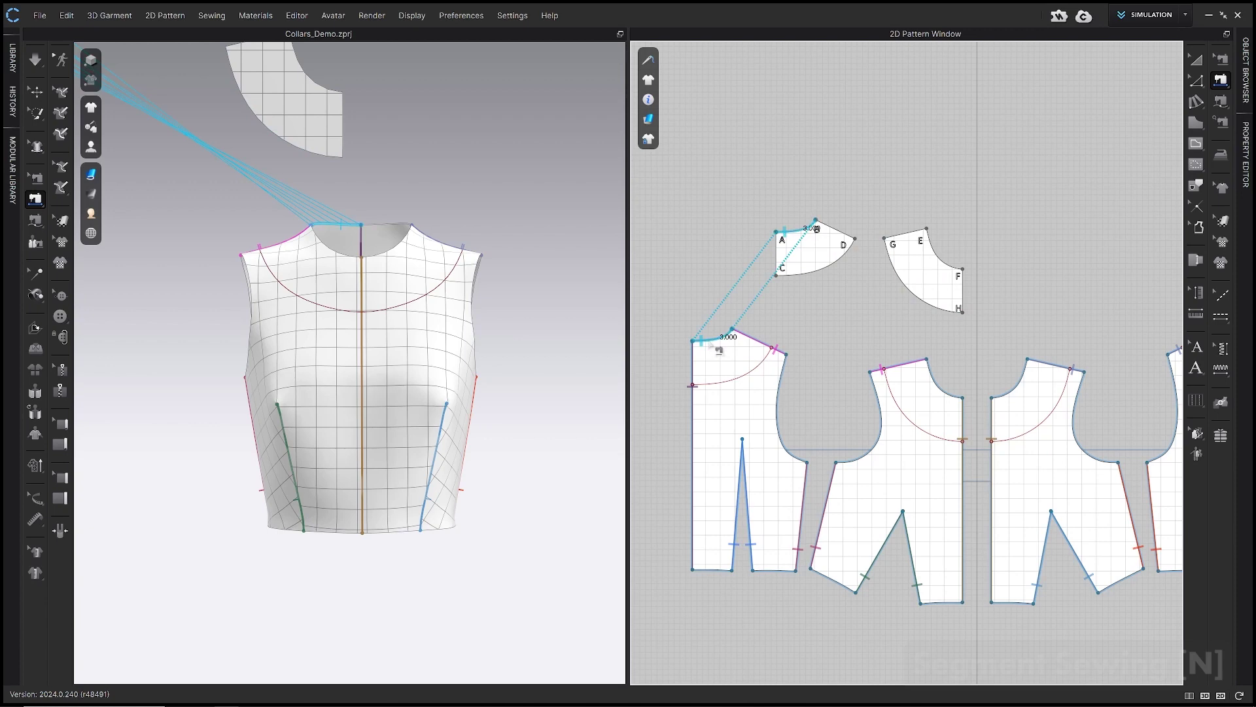
- Sew the front collar's neckline edge E–F to the front bodice neckline with Segment Sewing
left_click(938, 262)
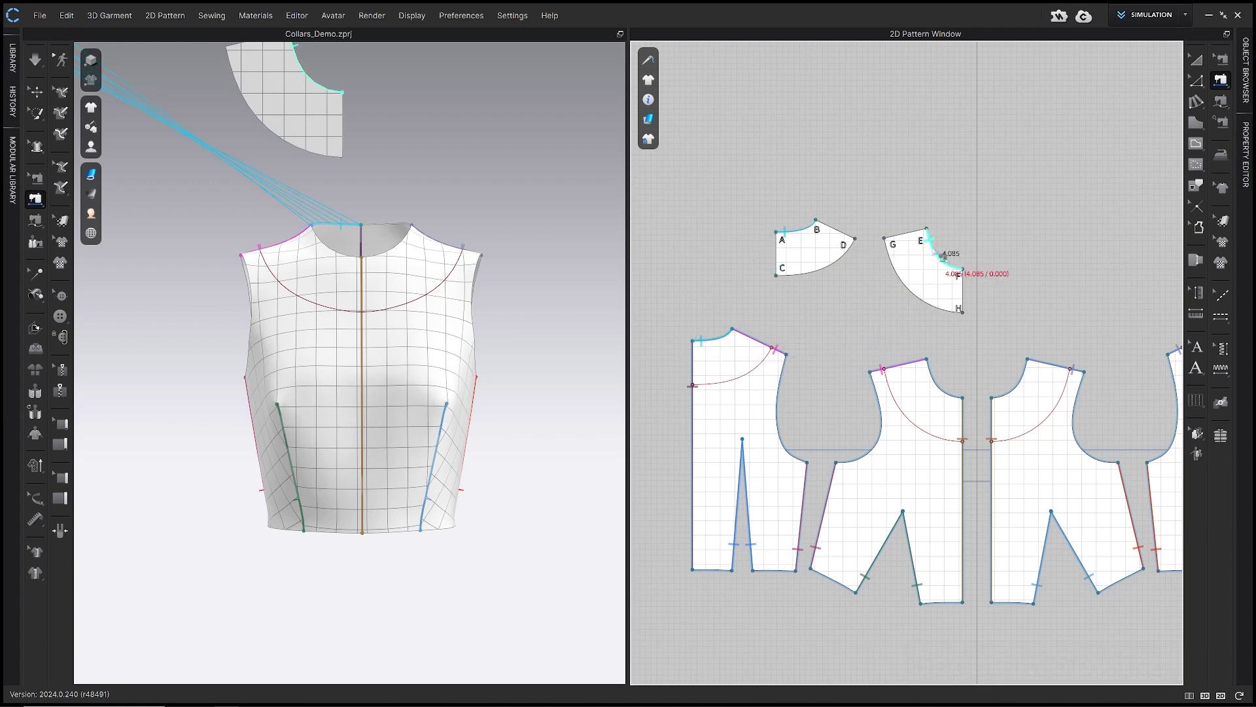
left_click(944, 387)
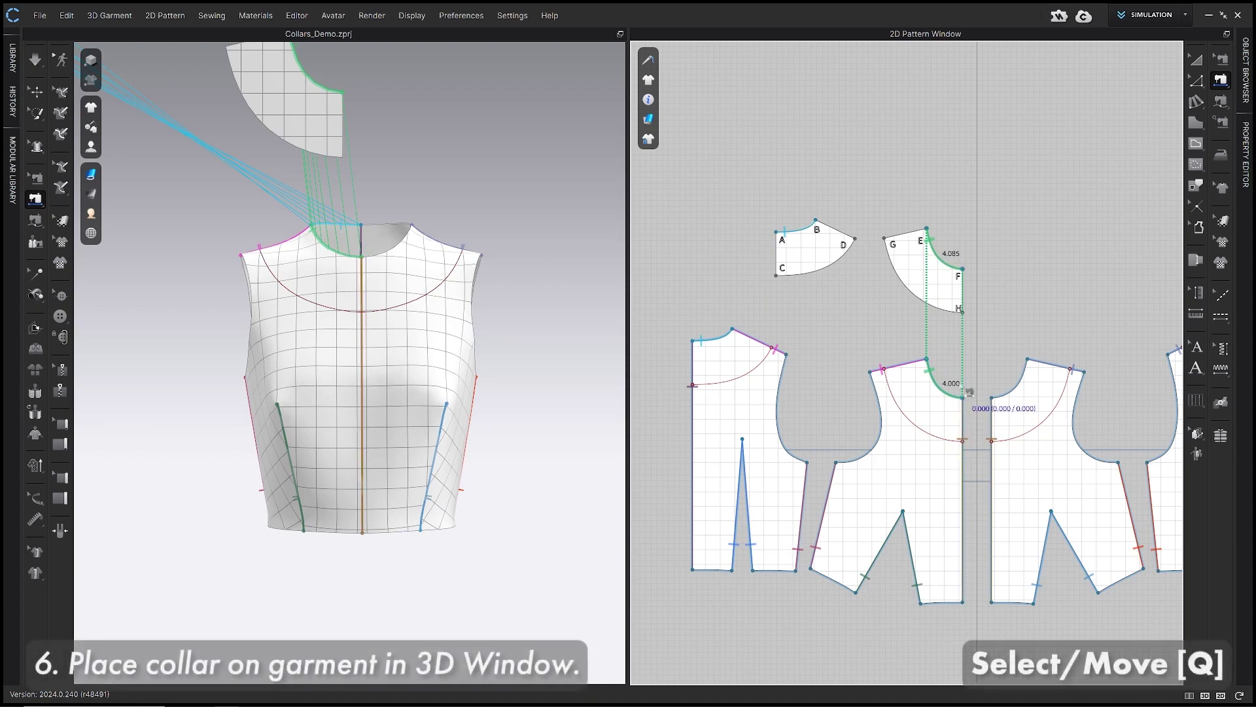
- Place the back and front collar patterns onto the garment in 3D with Superimpose (Over)
scroll(542, 315, "down", 5)
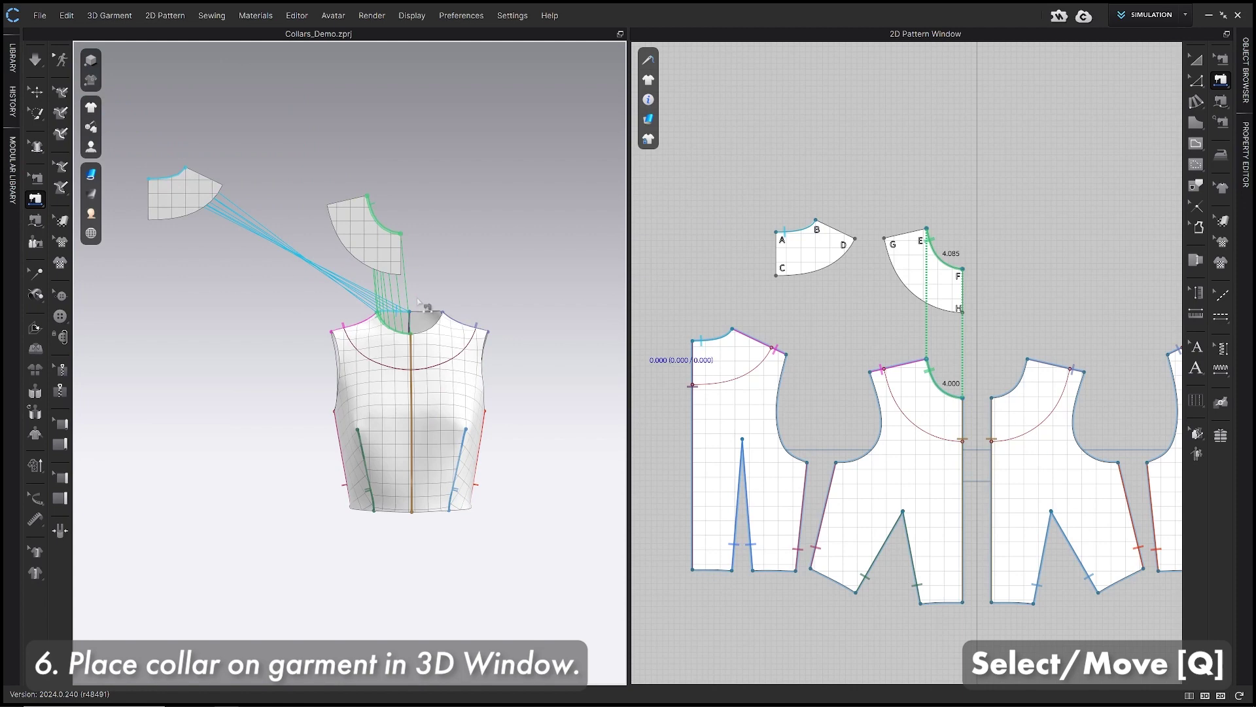
key("q")
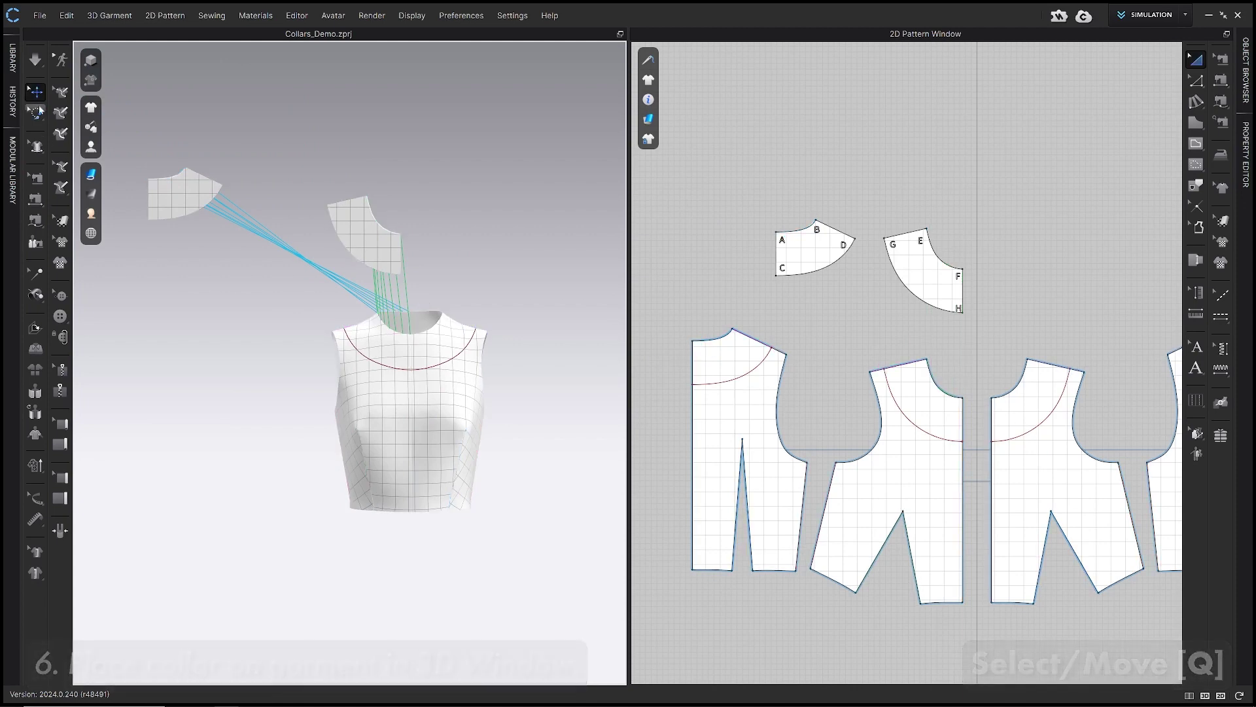
left_click(205, 191)
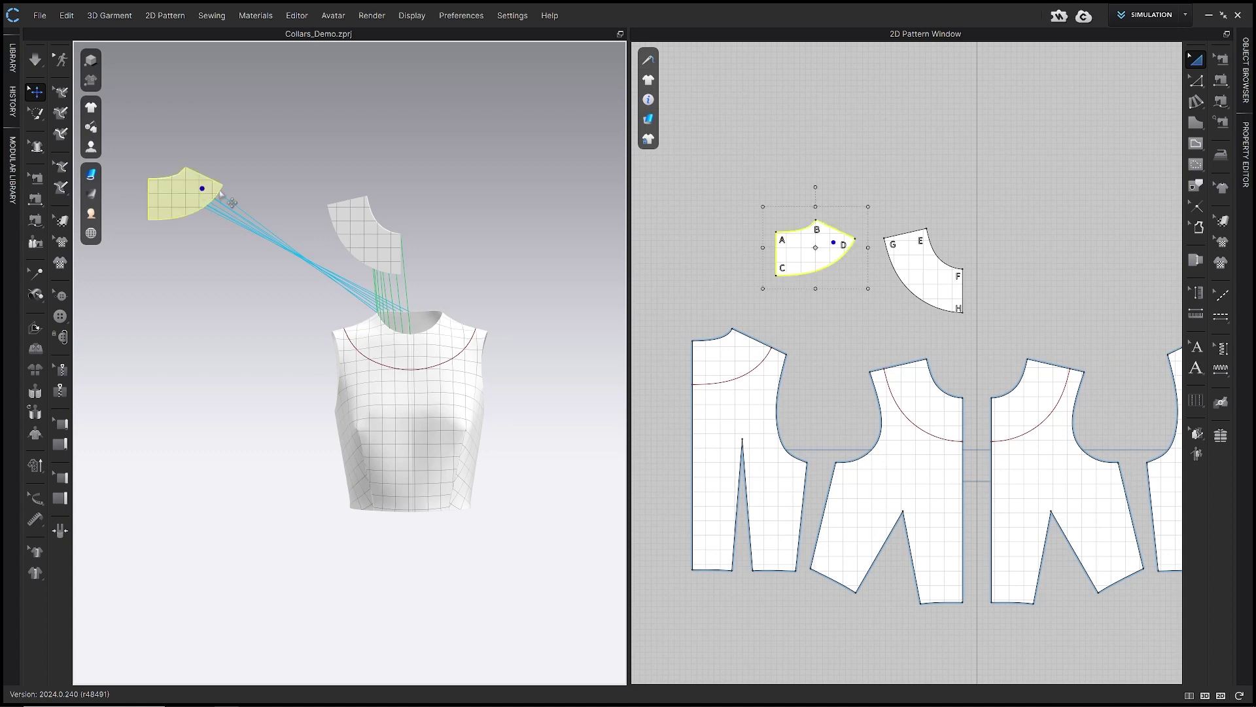
left_click(388, 248, "shift")
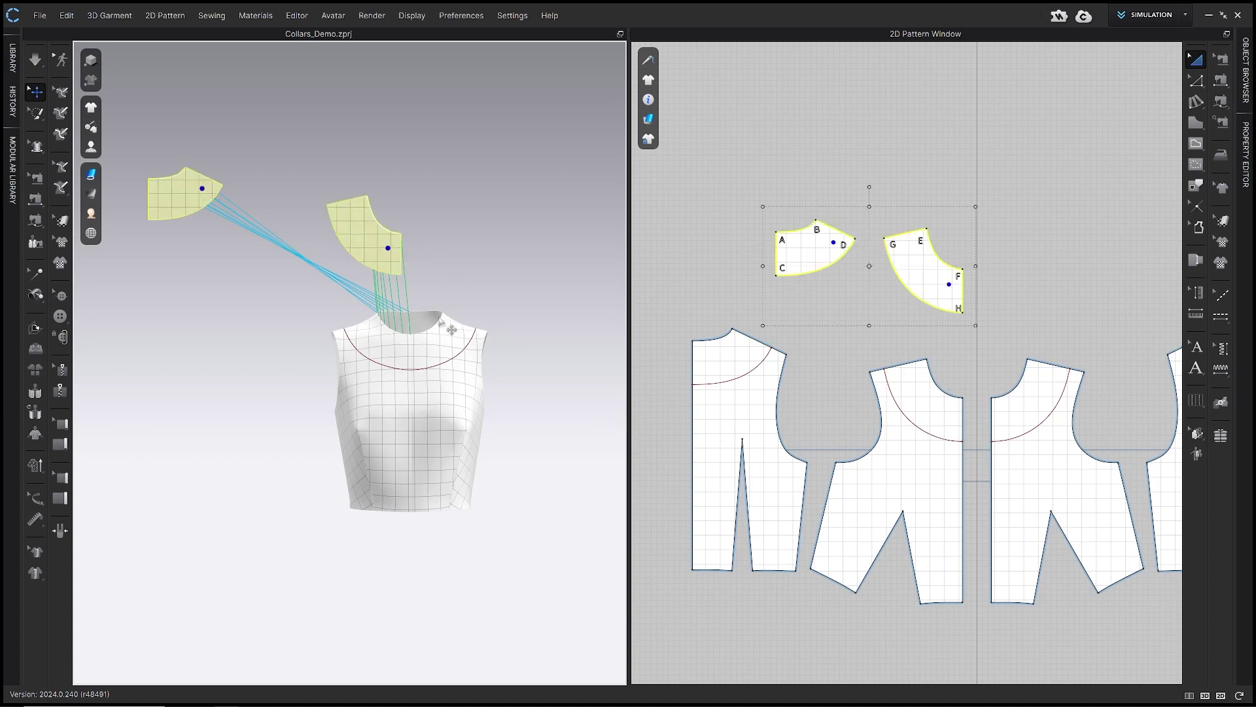
right_click(364, 237)
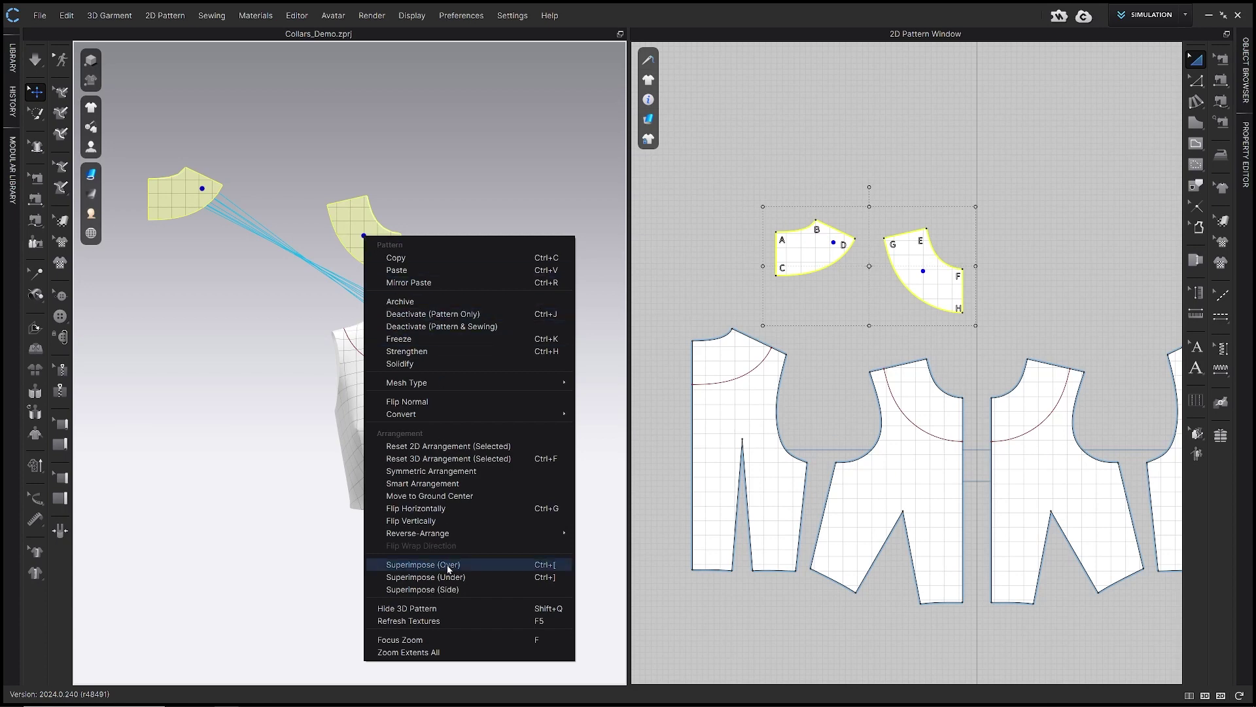
left_click(482, 565)
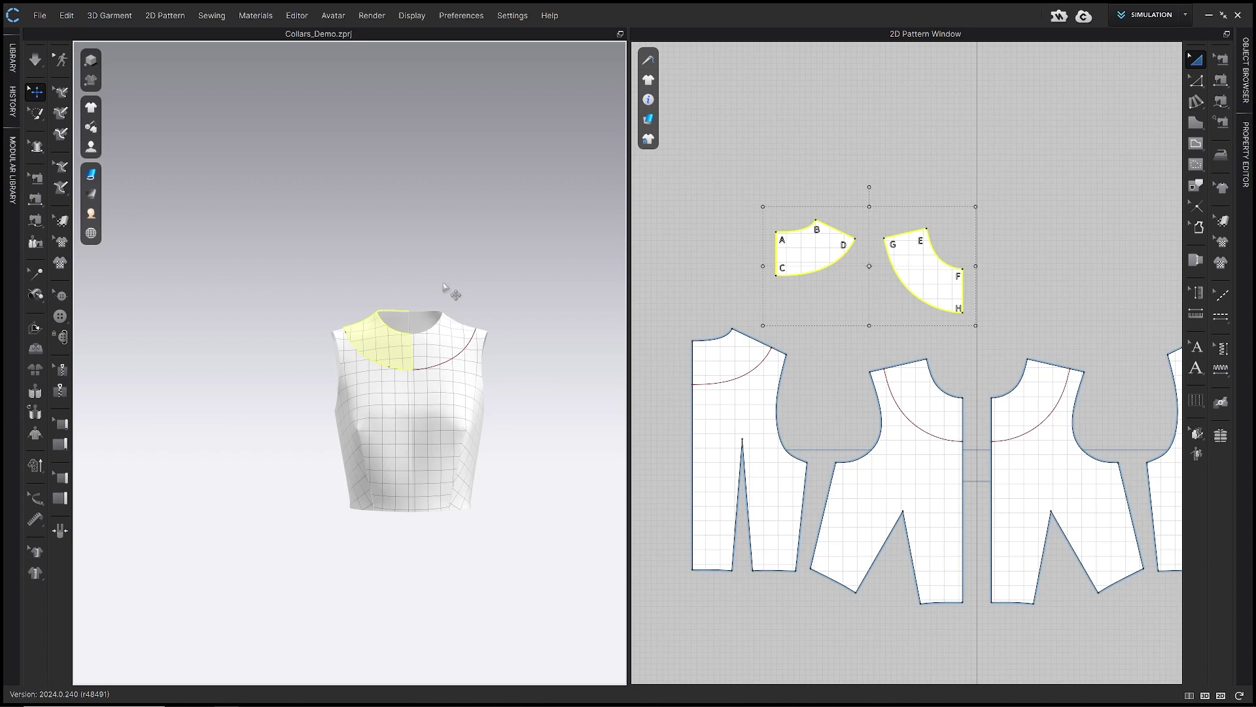
- Duplicate the back and front collar patterns as symmetric patterns with sewing and place the copies across the center front line, level with the originals
scroll(472, 310, "up", 5)
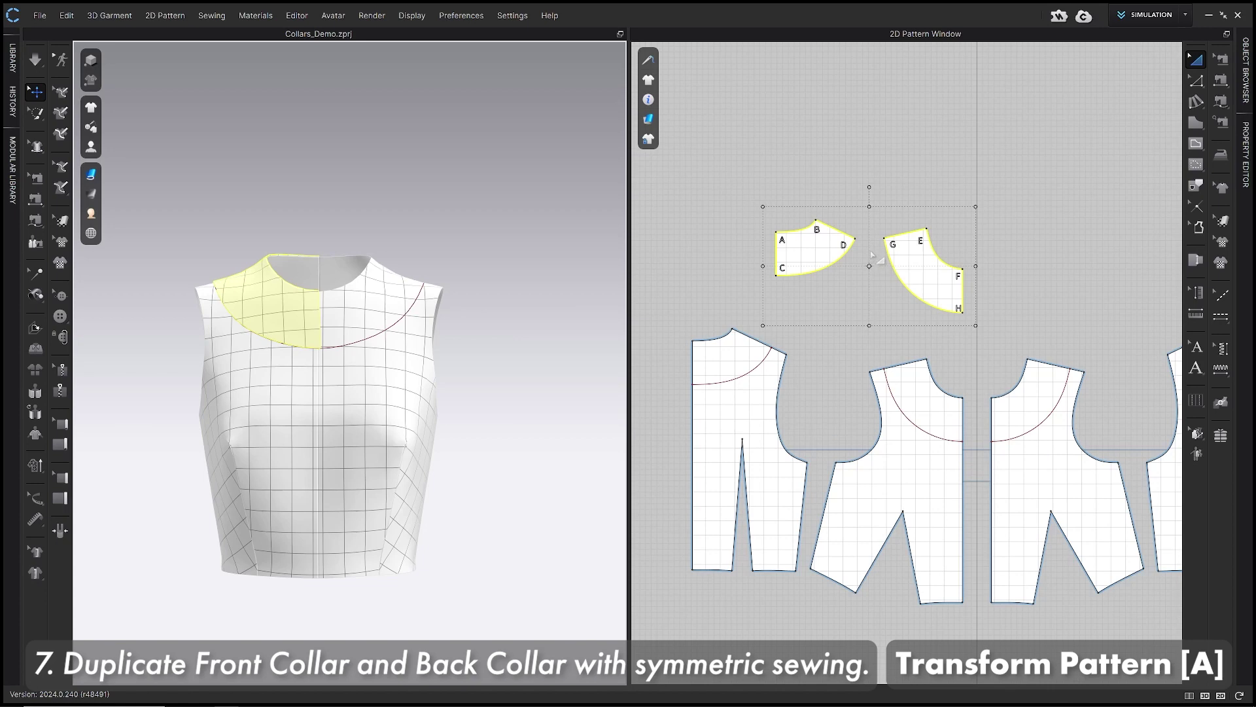
left_click(886, 168)
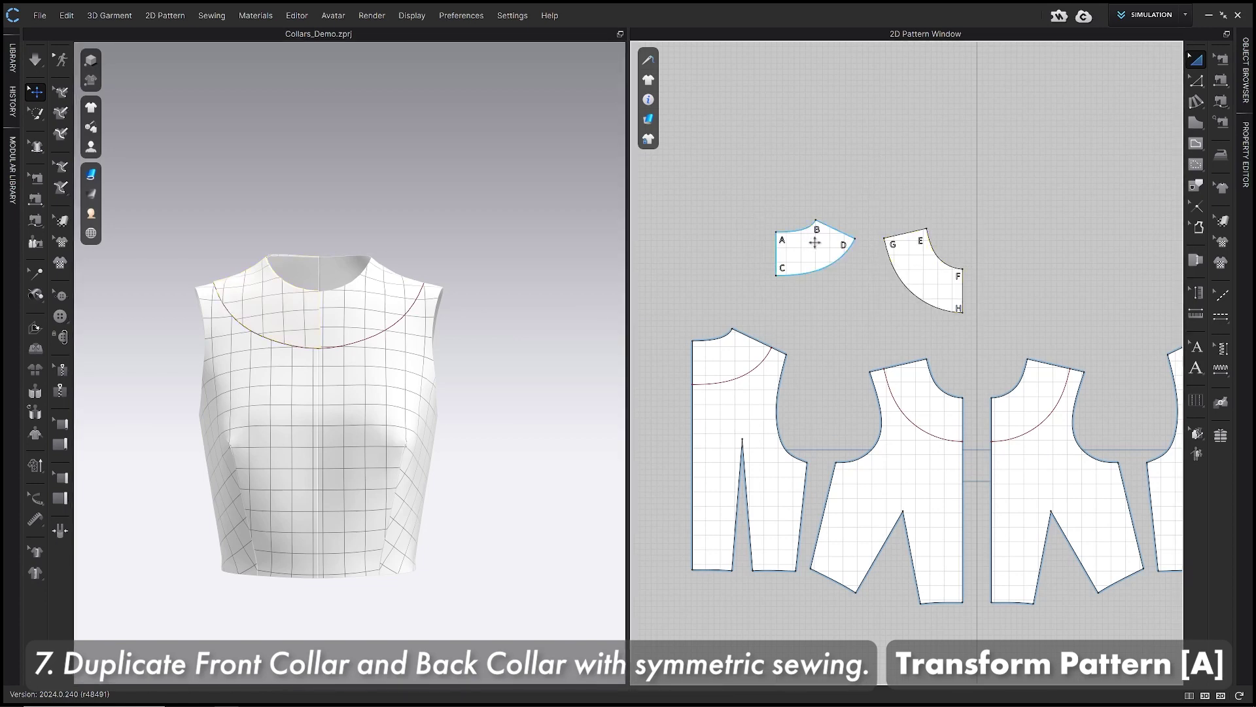
left_click(815, 242)
left_click(934, 265, "shift")
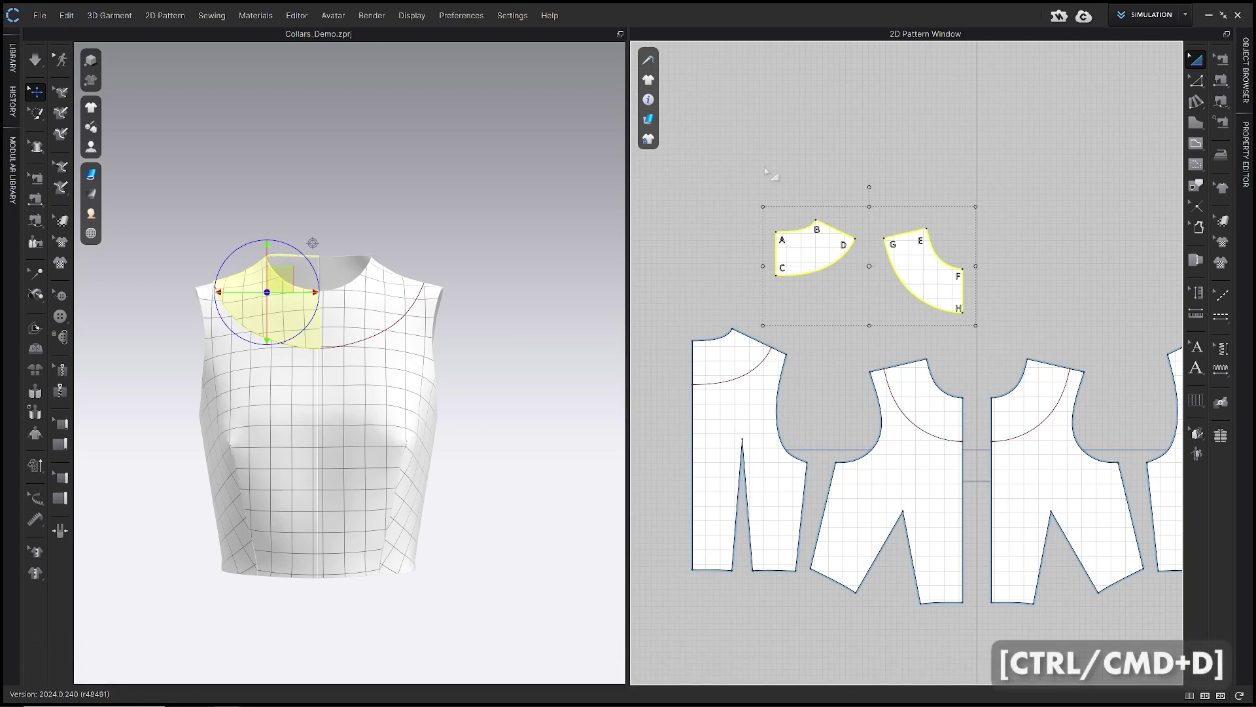
key("ctrl+d")
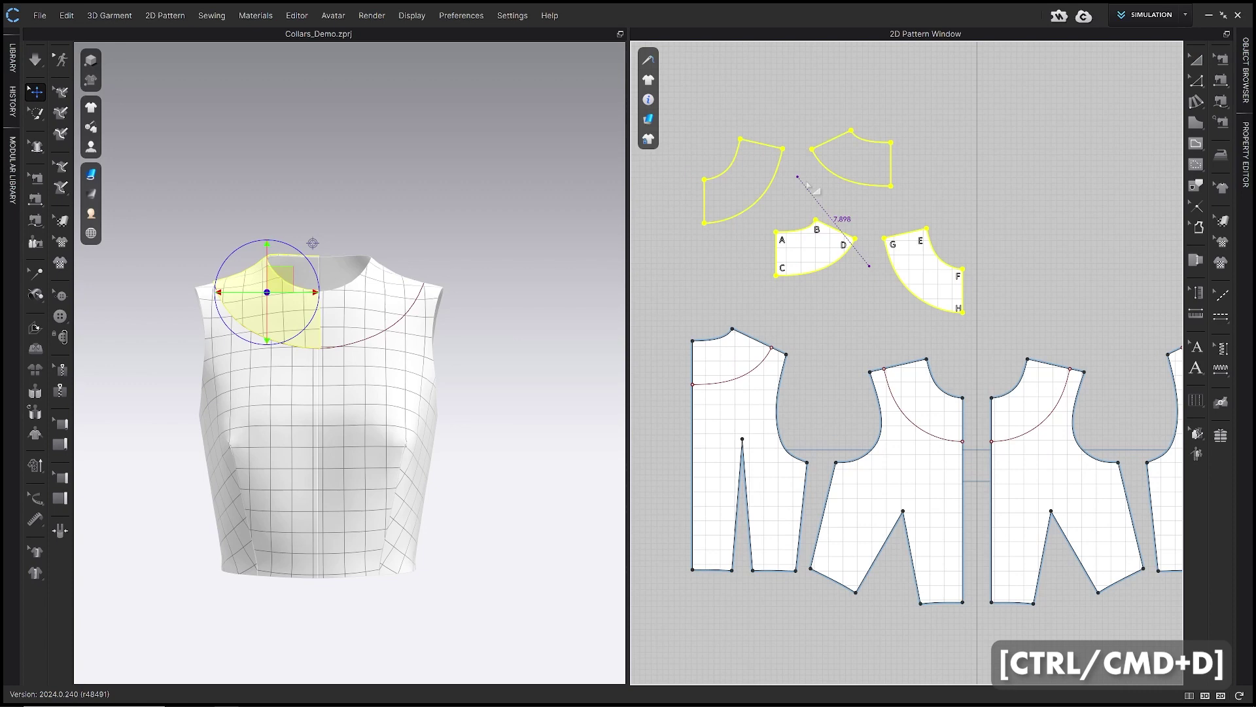
scroll(1073, 274, "up", 2)
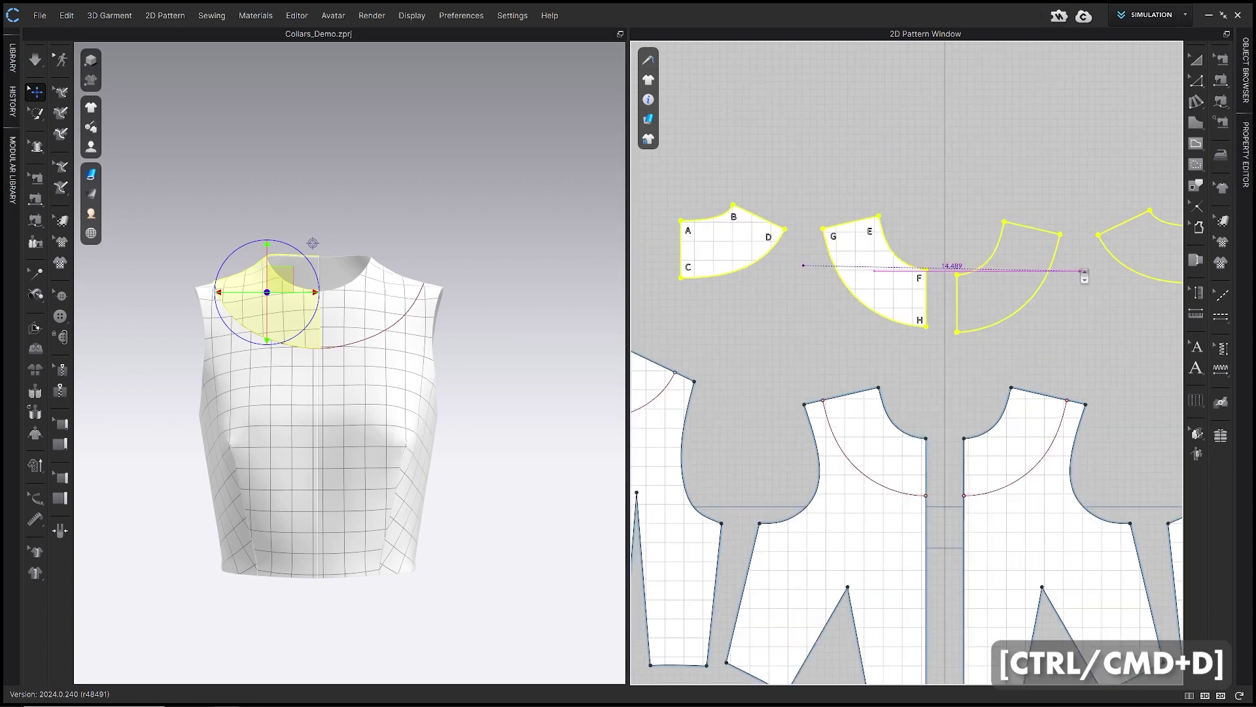
scroll(1046, 274, "down", 4)
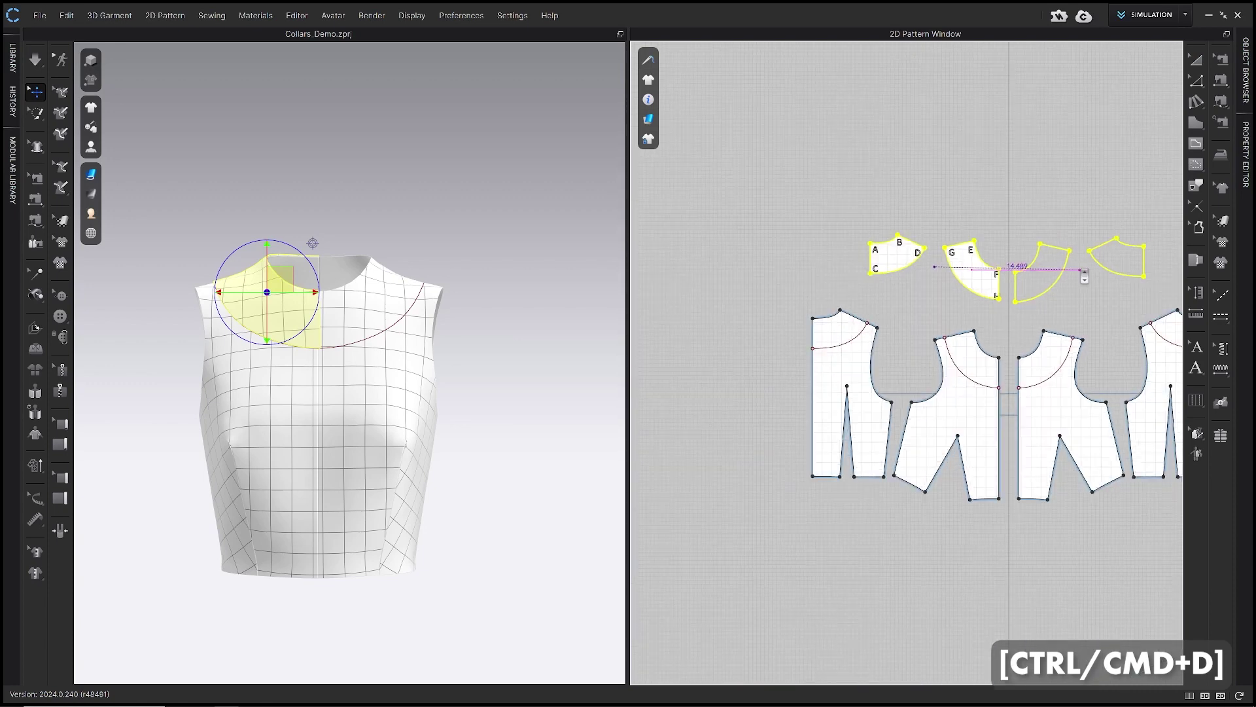
left_click(1020, 274)
- Sew the front collar's shoulder edge E–G to the back collar's B–D, and join the two back collars along center back A–C
scroll(1019, 274, "up", 1)
key("n")
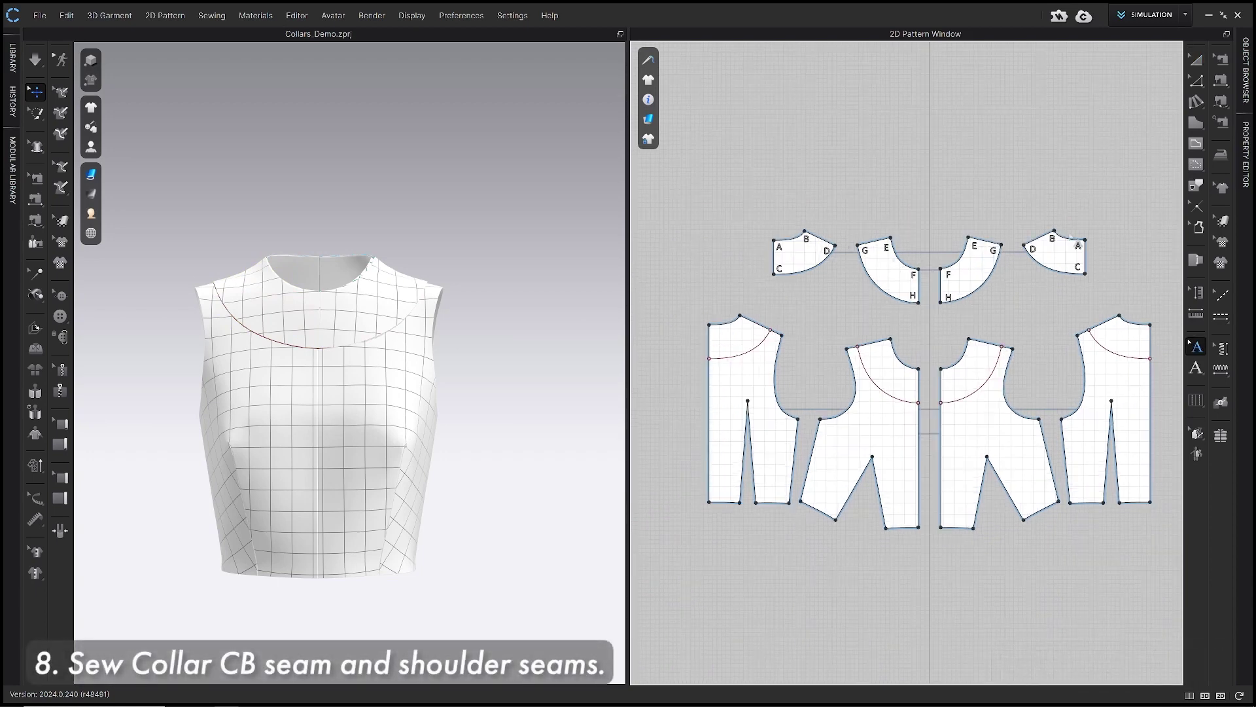
key("n")
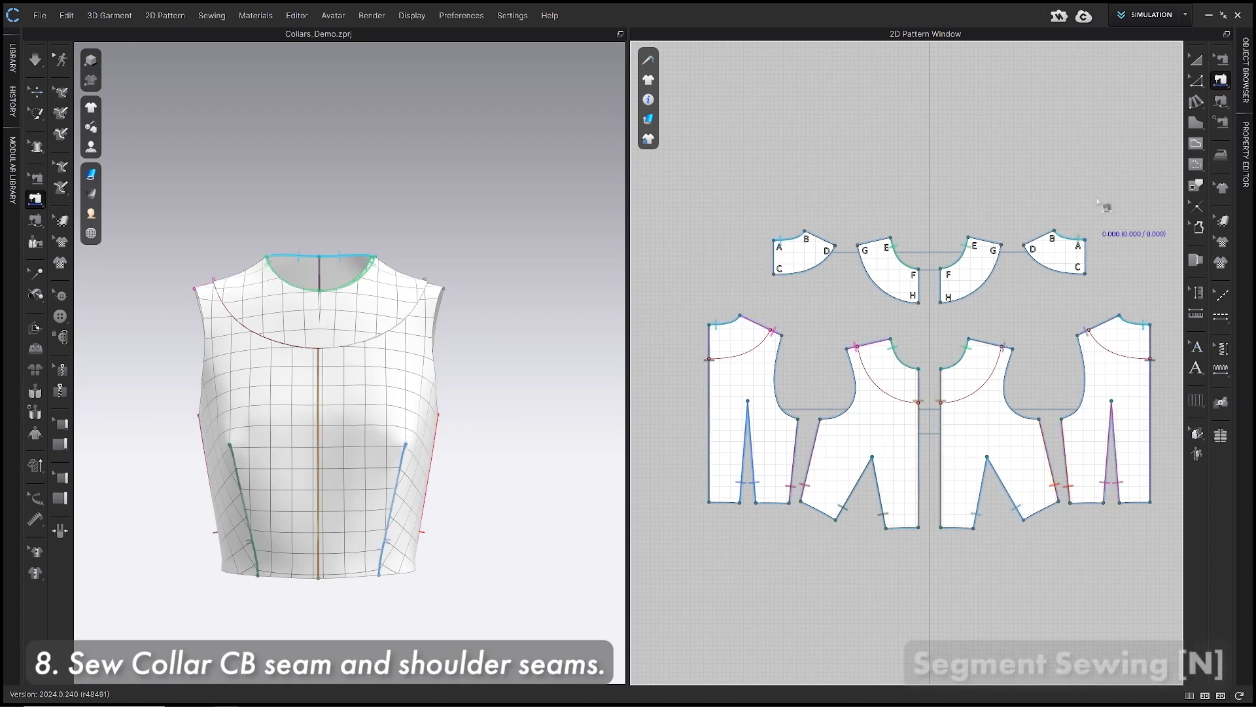
left_click(880, 240)
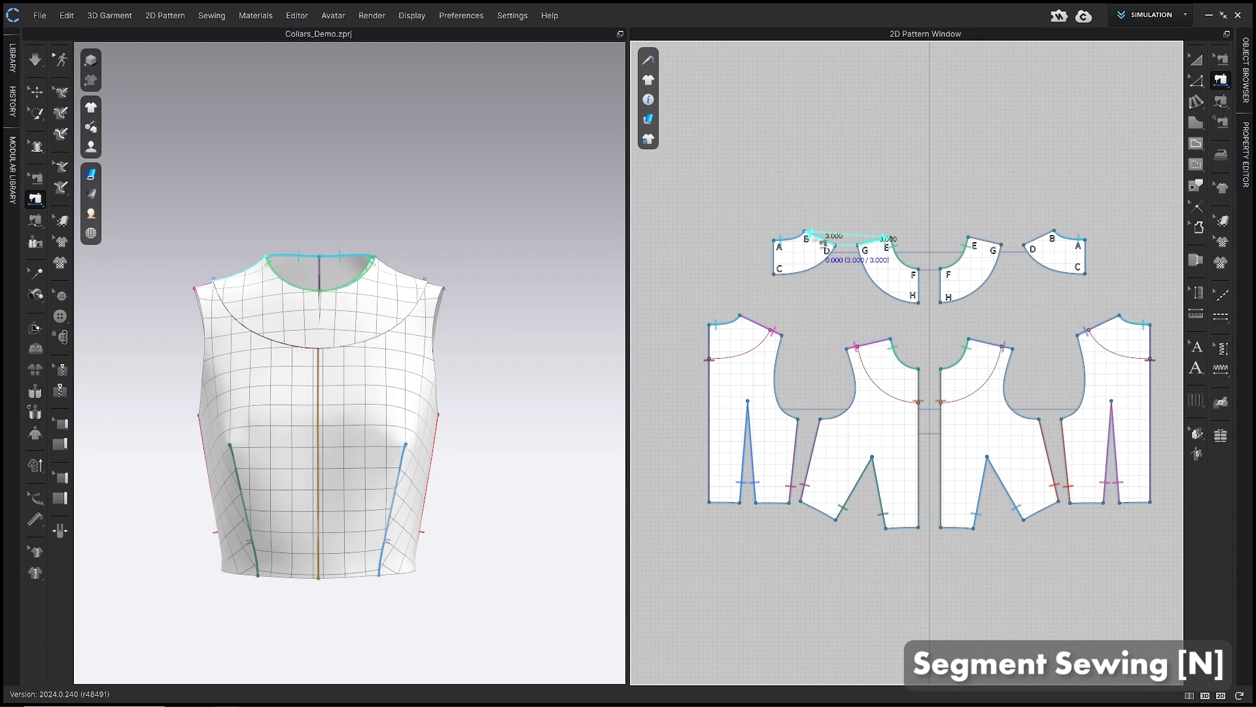
left_click(822, 242)
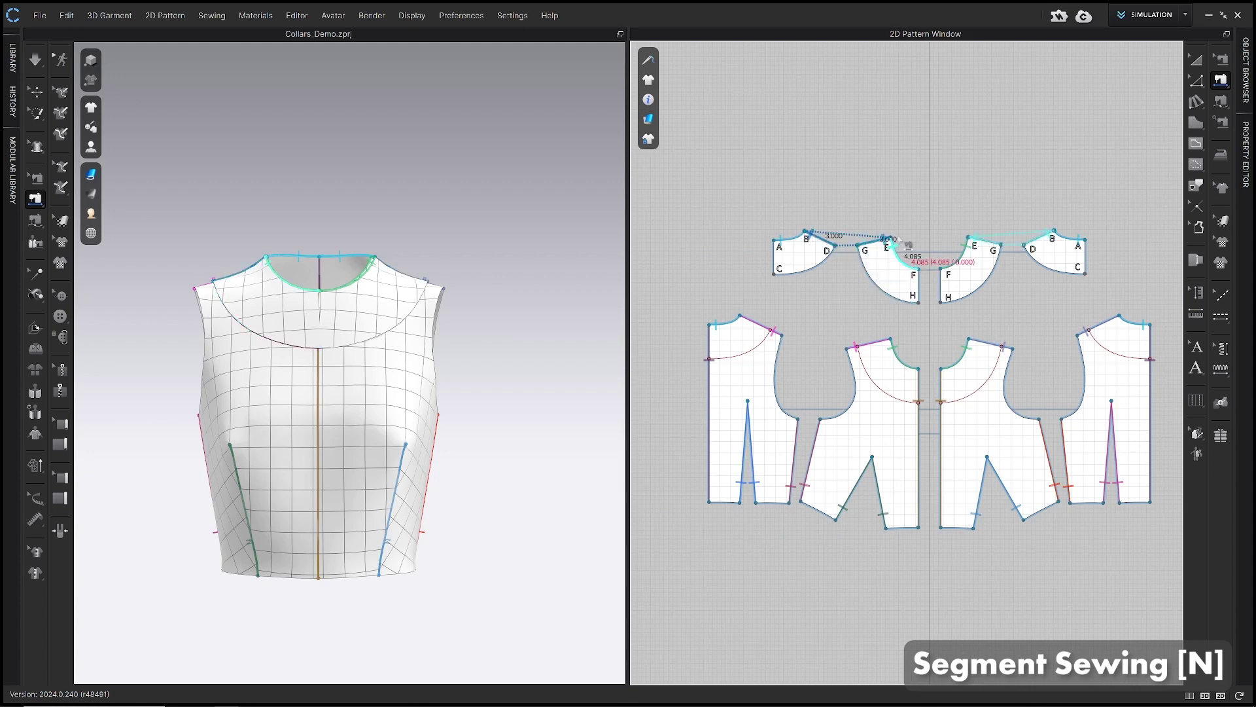
left_click(784, 256)
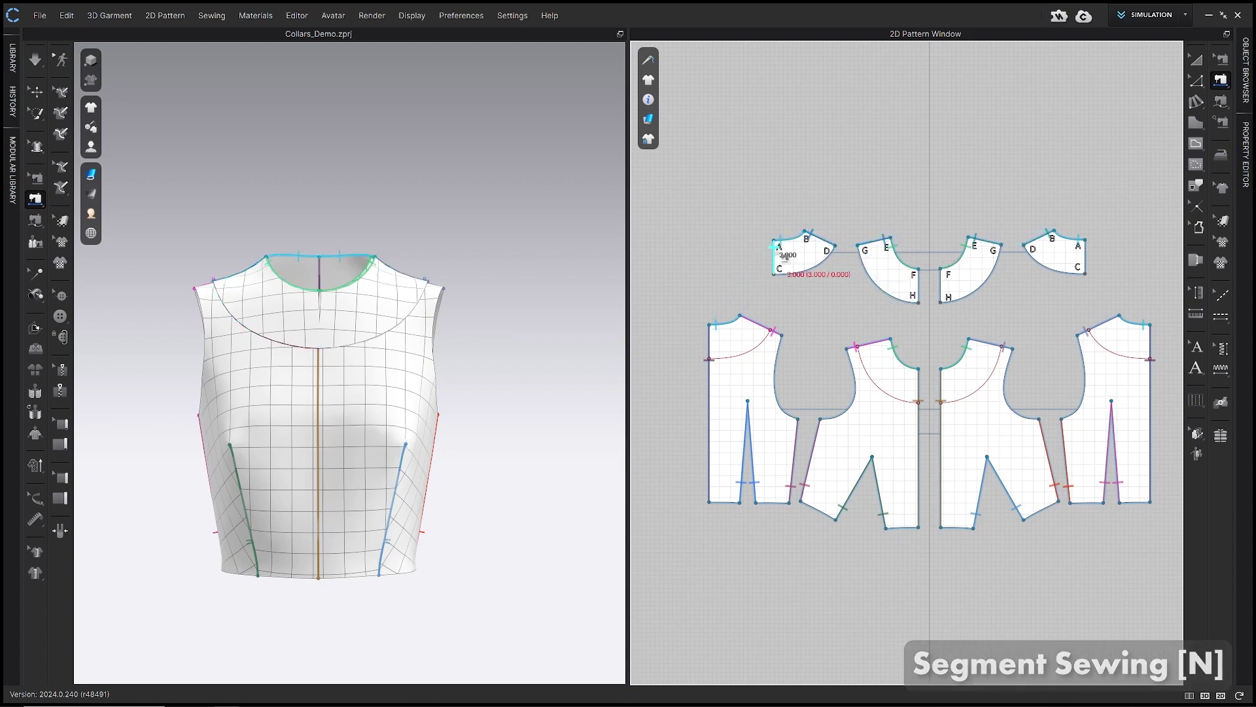
left_click(1098, 257)
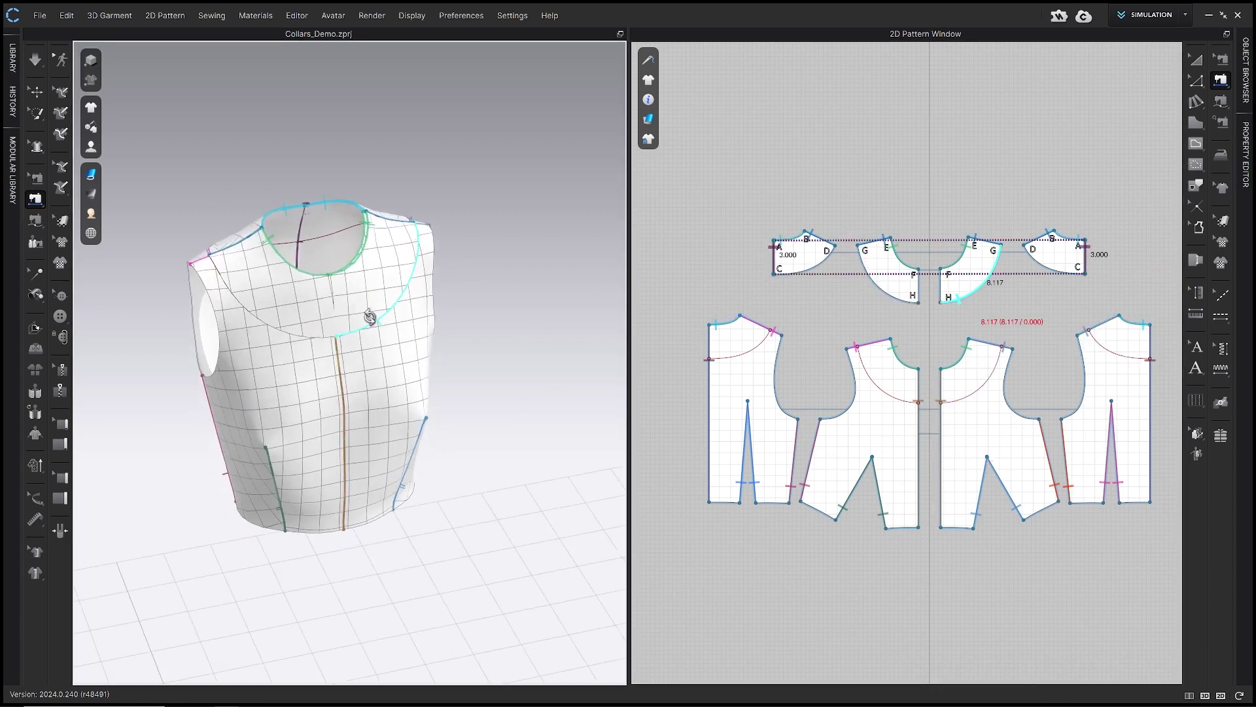
- Simulate the garment with the sewn collar and check both front collar halves on the bodice
key("space")
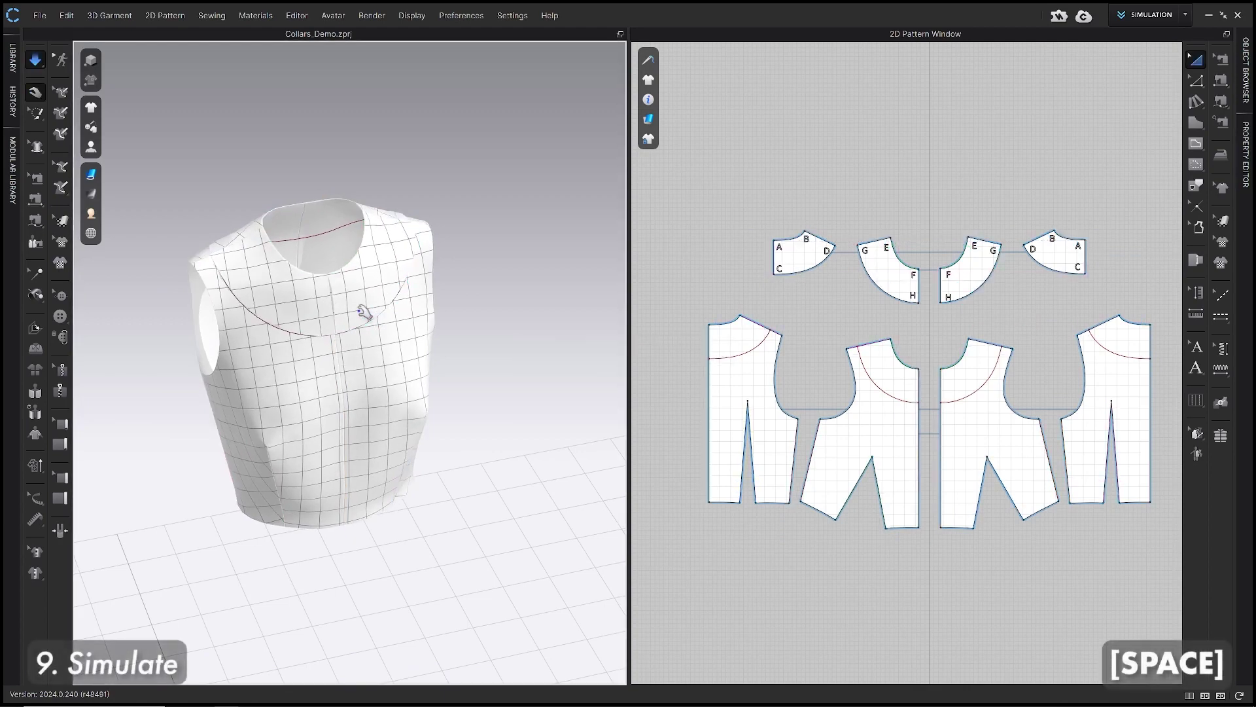
right_click_drag(476, 300, 168, 287)
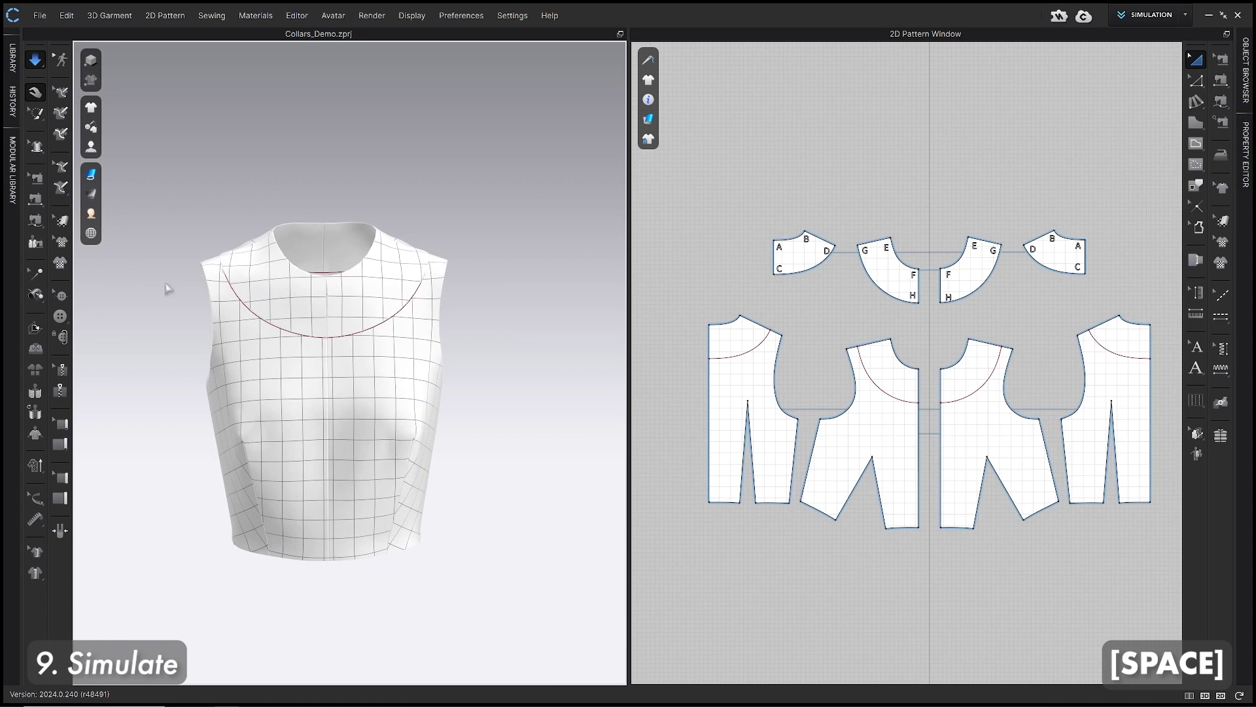
left_click(375, 312)
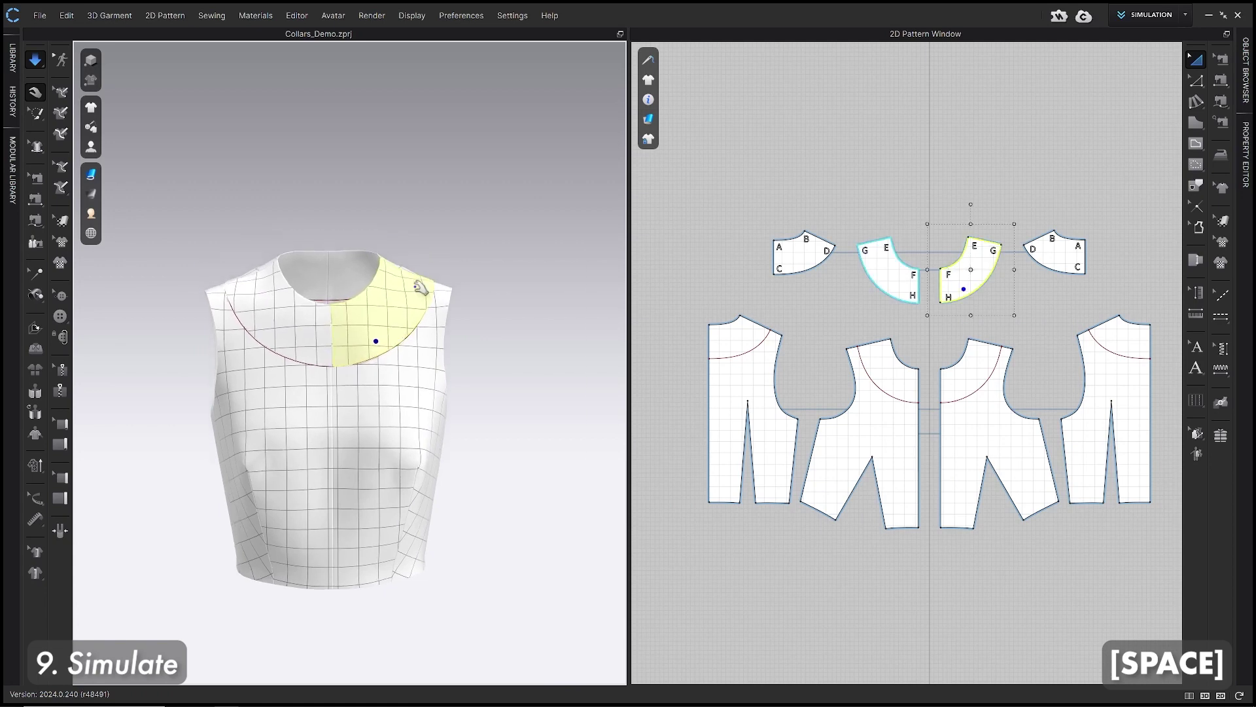
right_click_drag(419, 265, 410, 295)
left_click(278, 298)
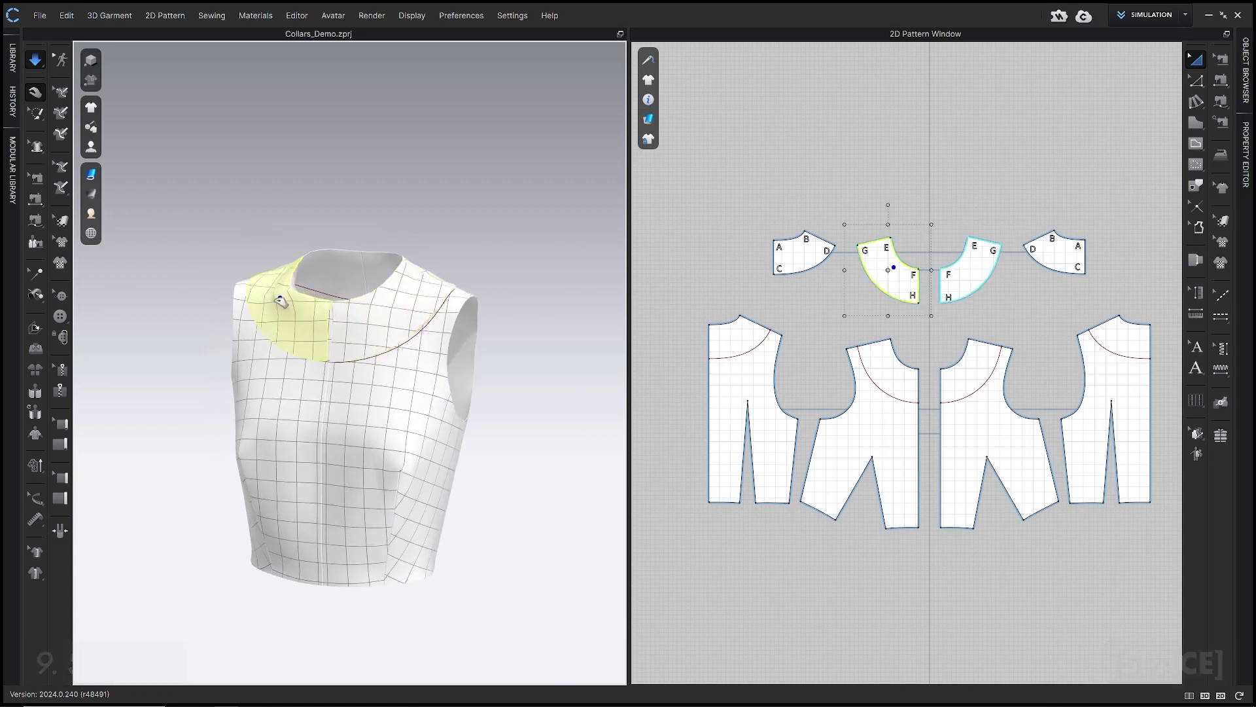
left_click(297, 319)
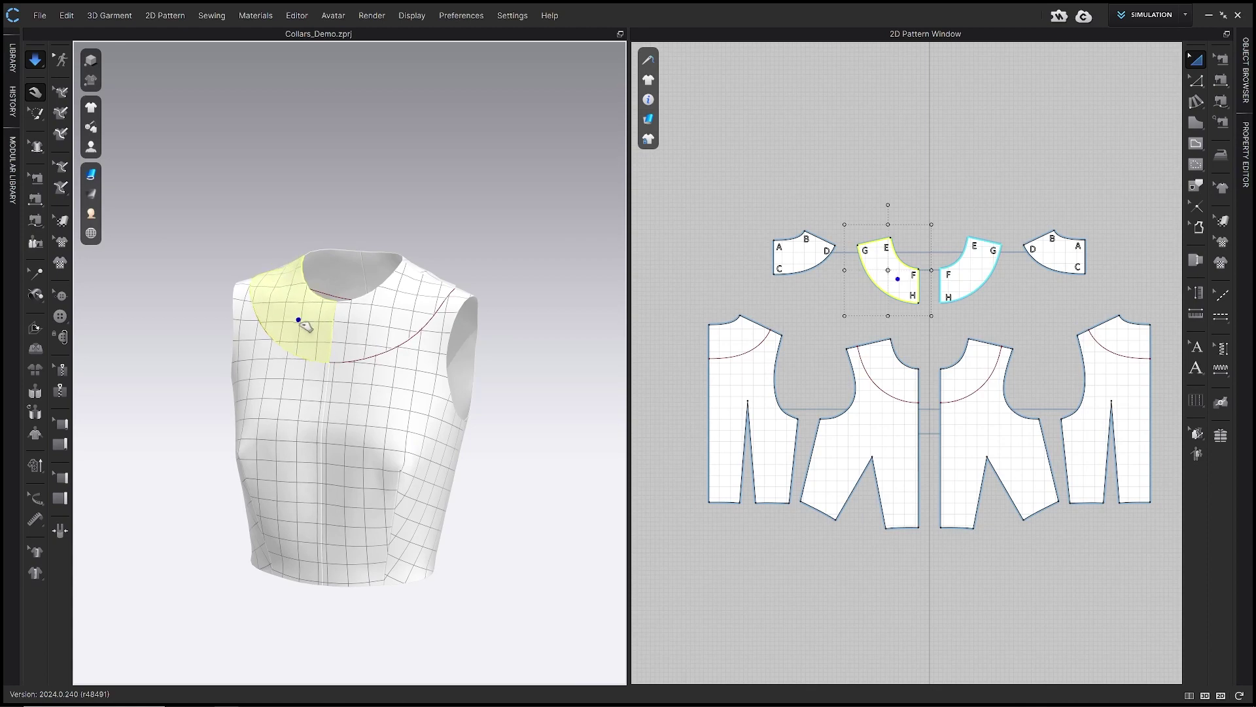
- Examine how the simulated collar sits around the garment, especially along the shoulder seam between the neckline and the outer edge
right_click_drag(299, 330, 607, 333)
right_click_drag(458, 252, 500, 363)
left_click(468, 275)
left_click(436, 333)
left_click(456, 306)
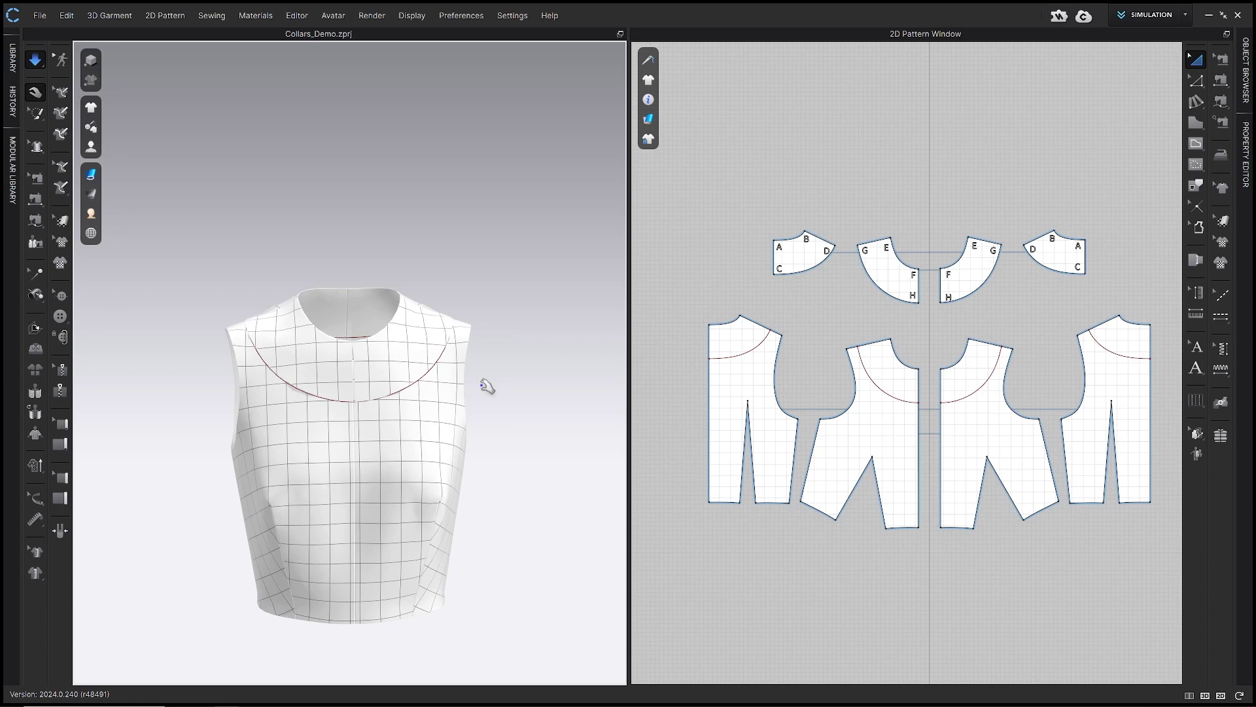
left_click(422, 314)
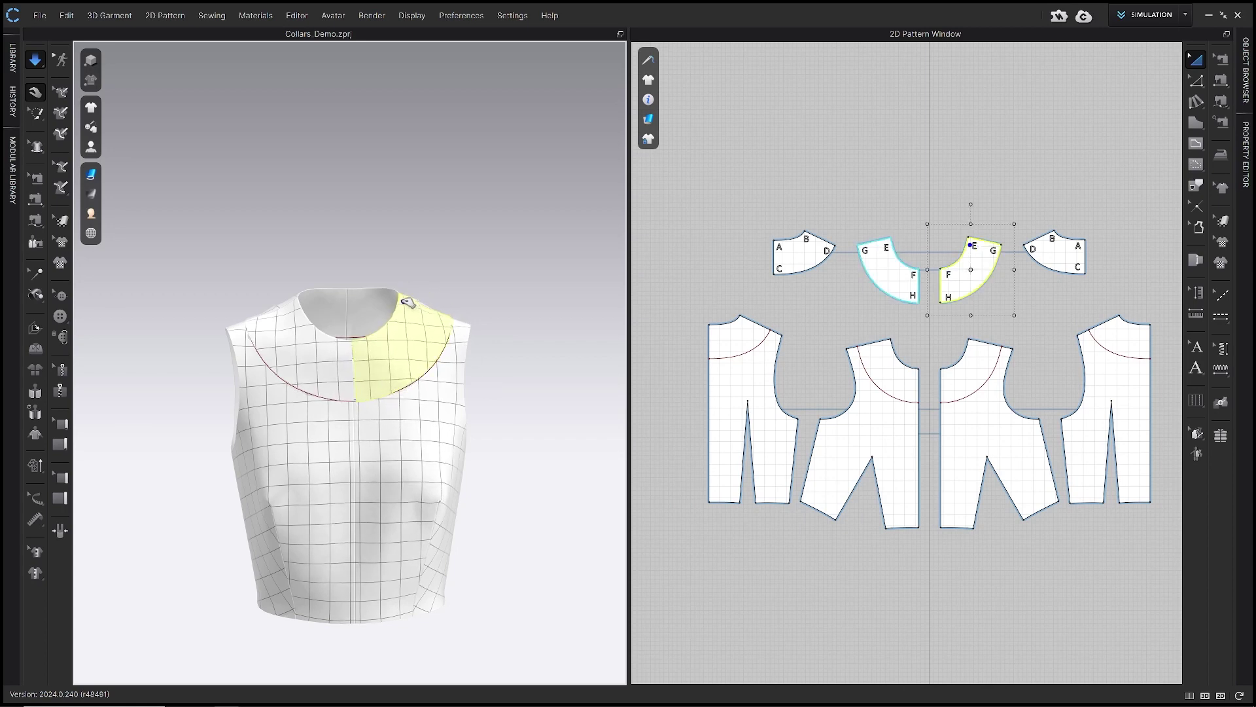
left_click_drag(404, 300, 426, 314)
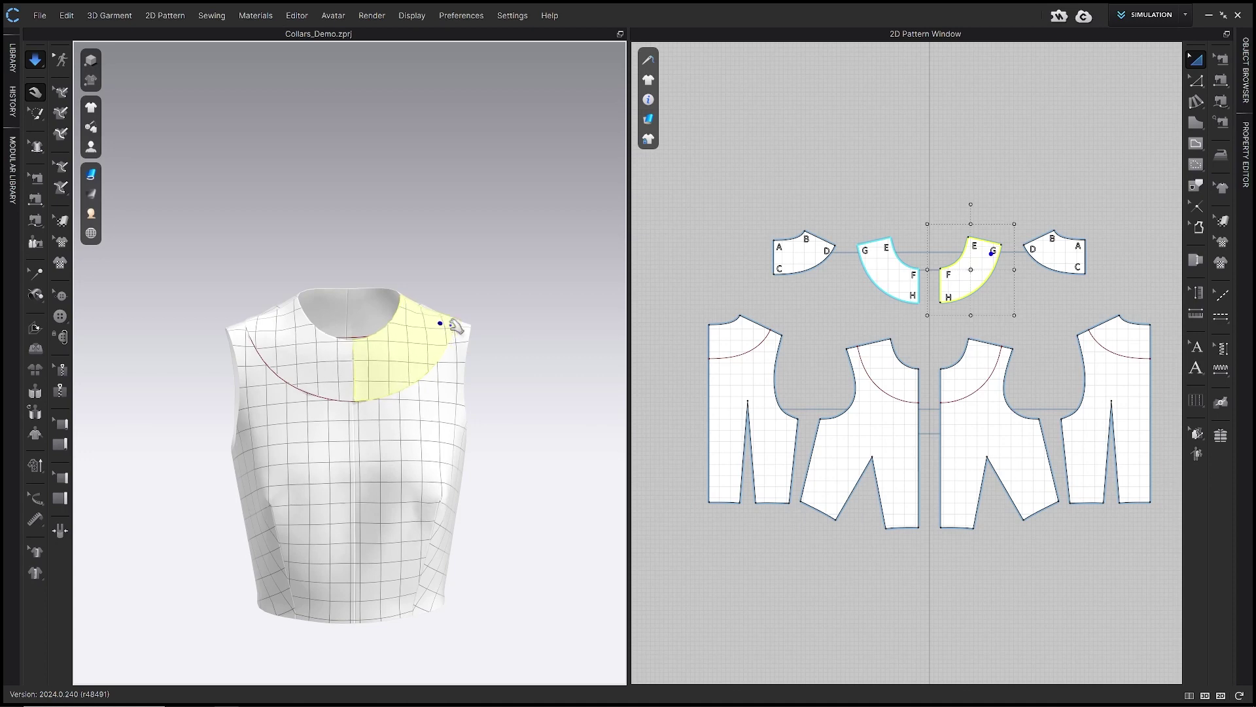
left_click(497, 342)
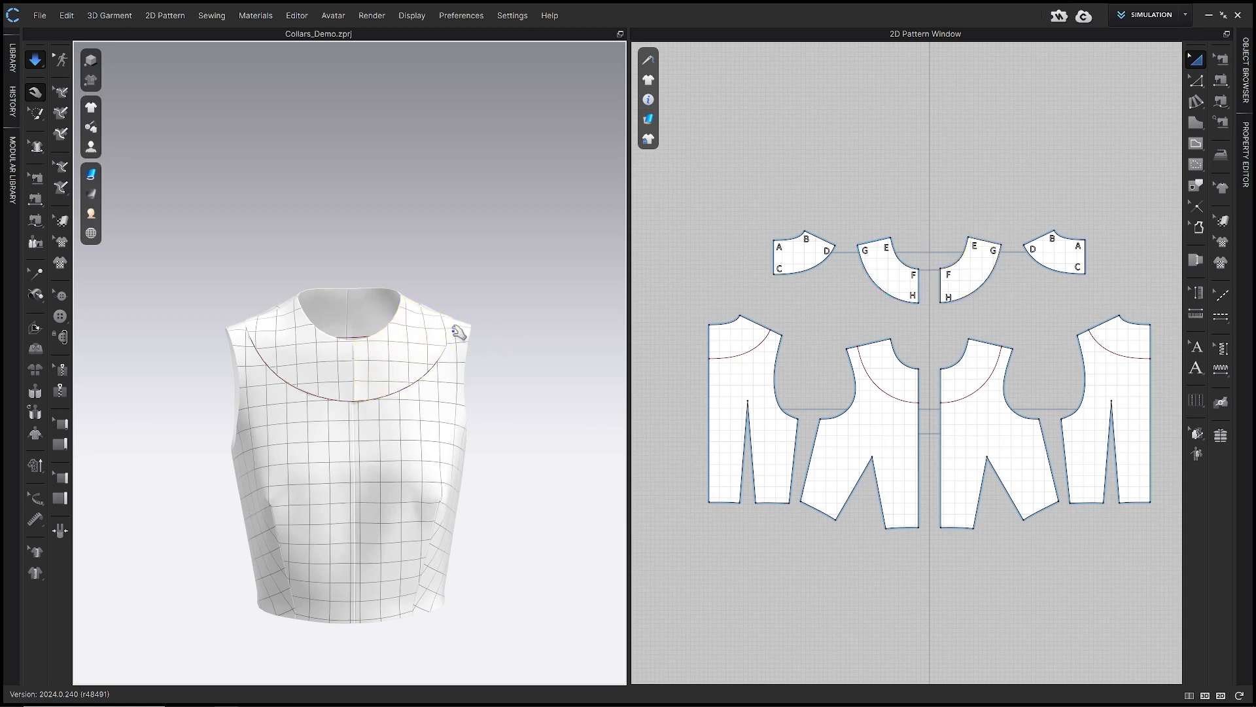
left_click(432, 321)
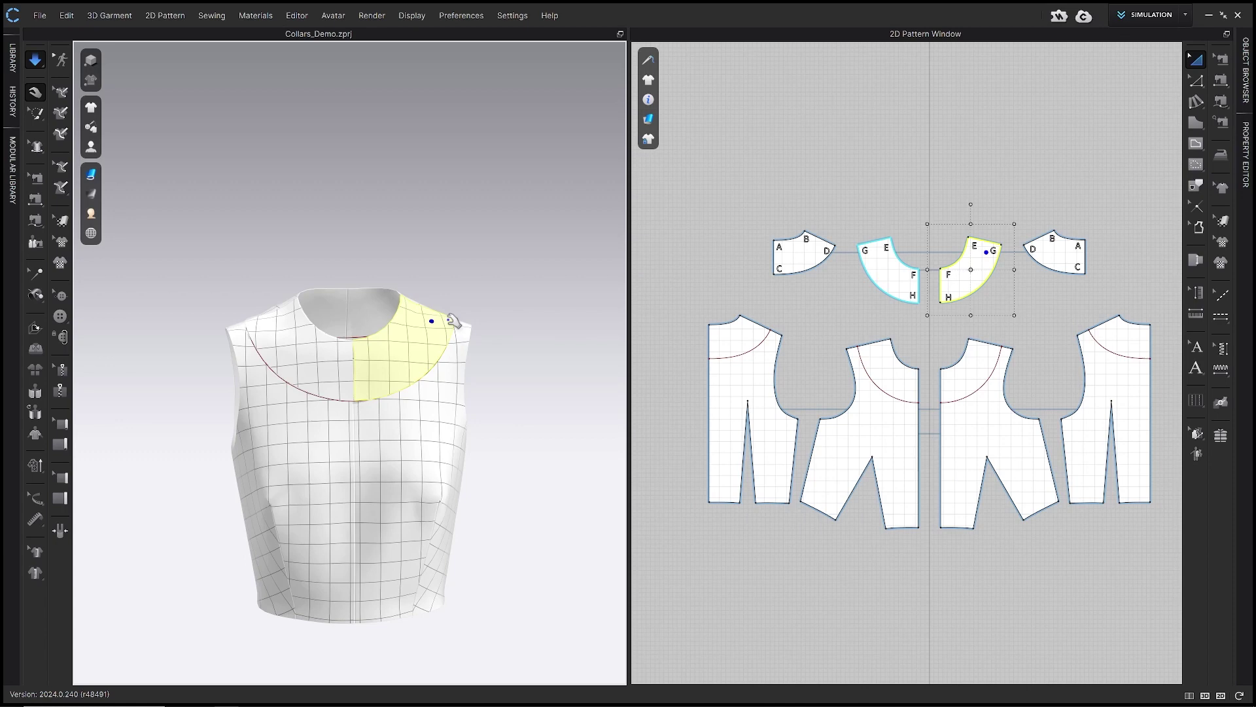
mouse_move(451, 319)
left_mouse_down()
mouse_move(449, 299)
mouse_move(435, 319)
mouse_move(414, 288)
left_mouse_up()
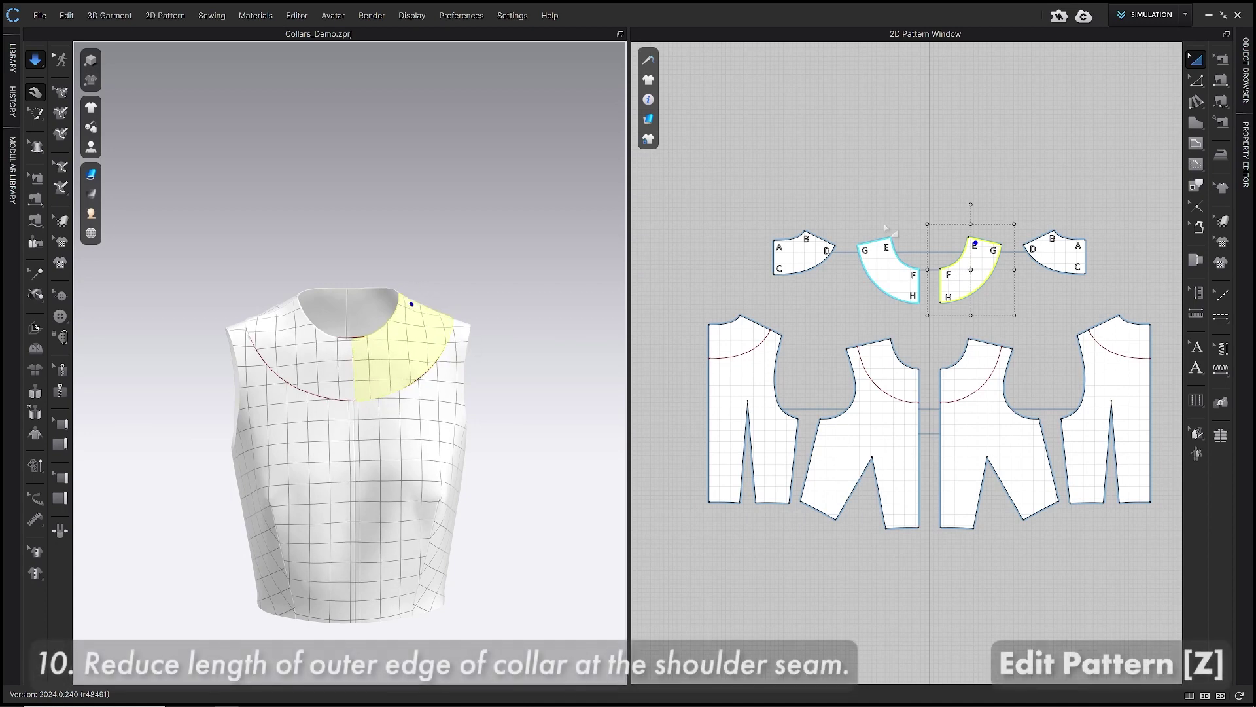
- Shorten the back collar's outer edge C–D to 5.875 in, taking the reduction off at the shoulder point D
key("z")
left_click(1007, 307)
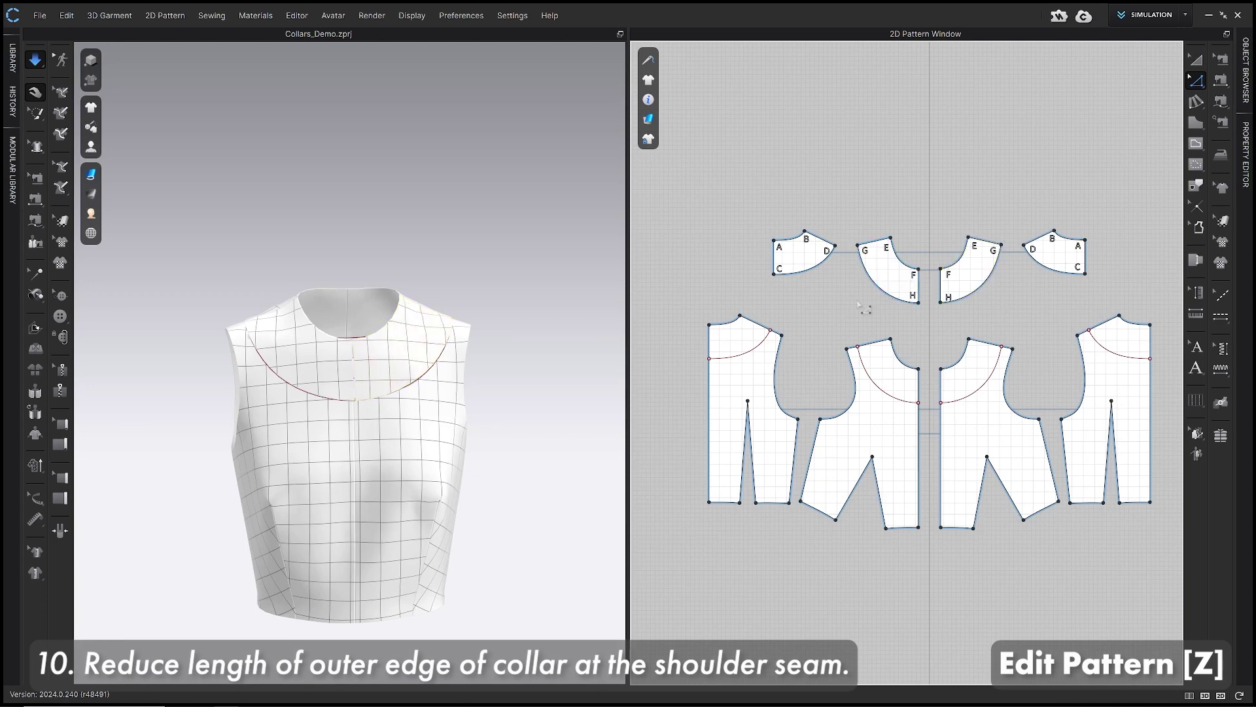
scroll(812, 275, "up", 5)
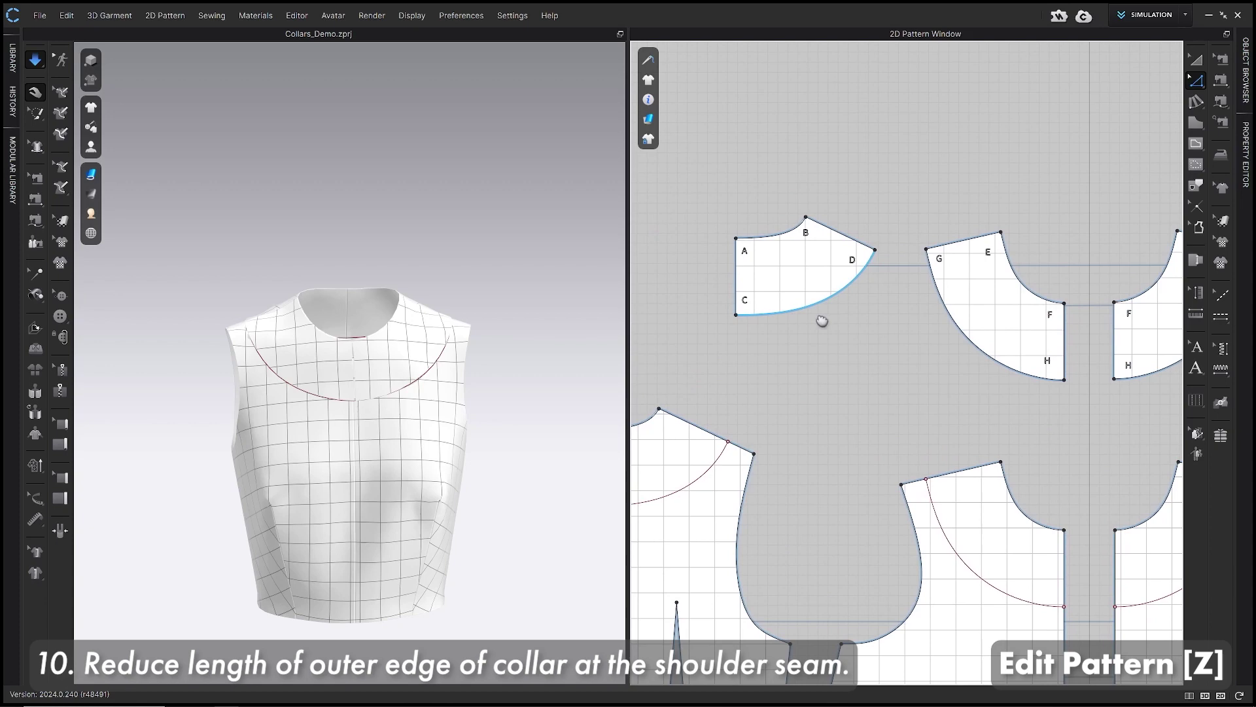
left_click(830, 308)
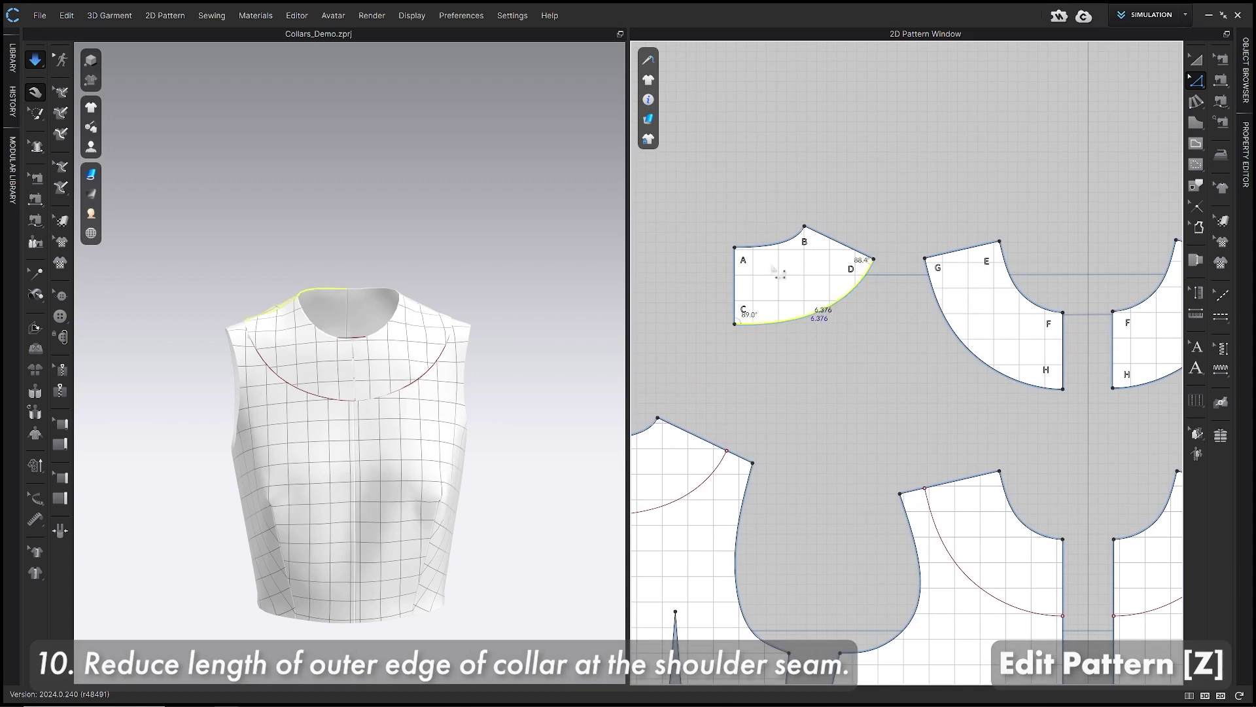
right_click(811, 317)
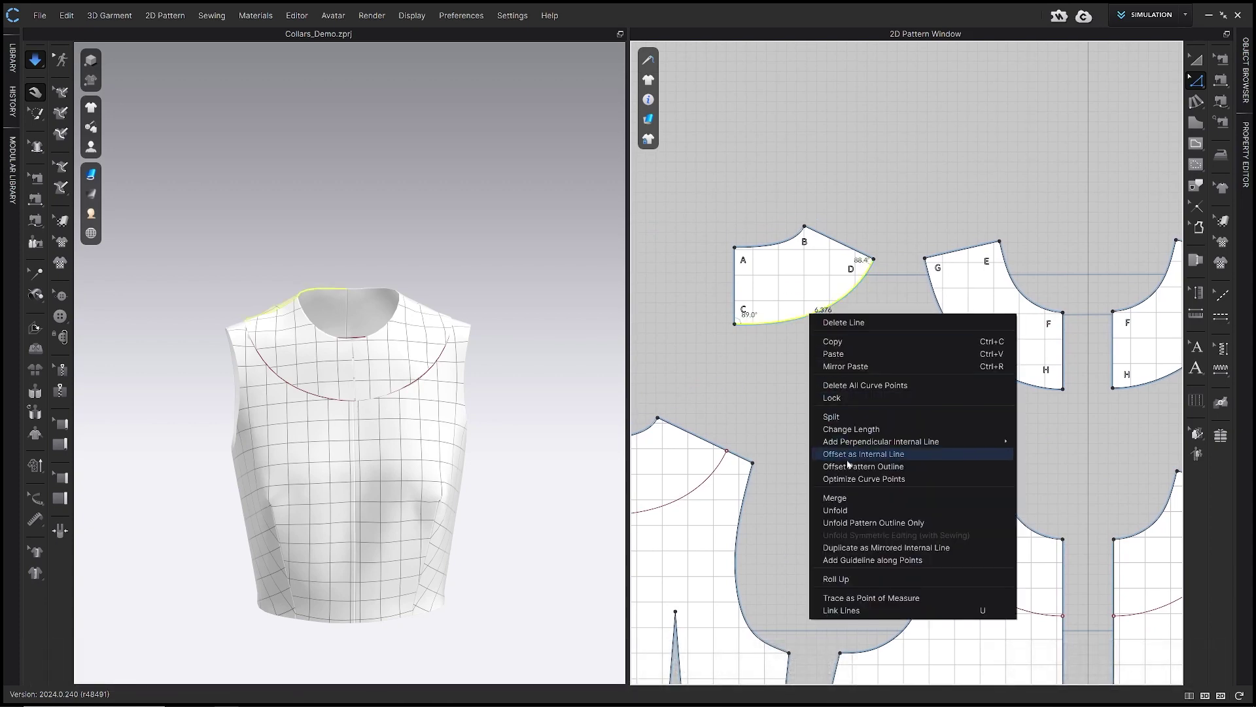
left_click(846, 429)
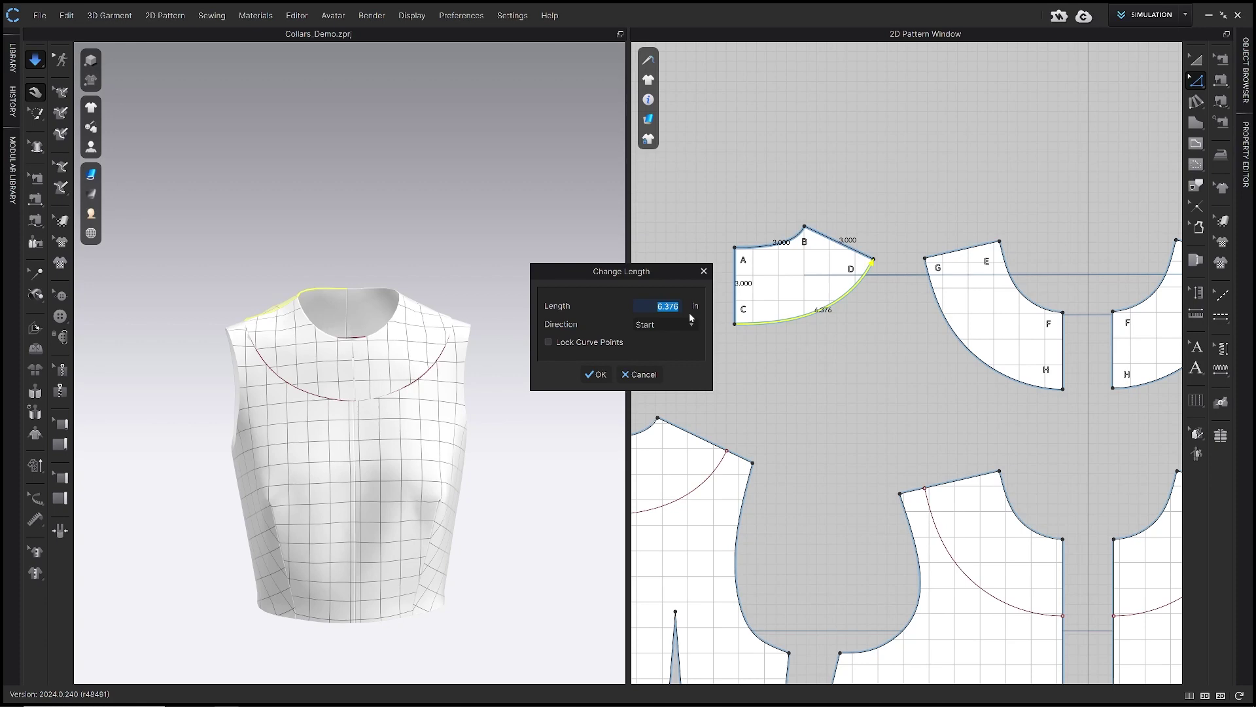
type("5")
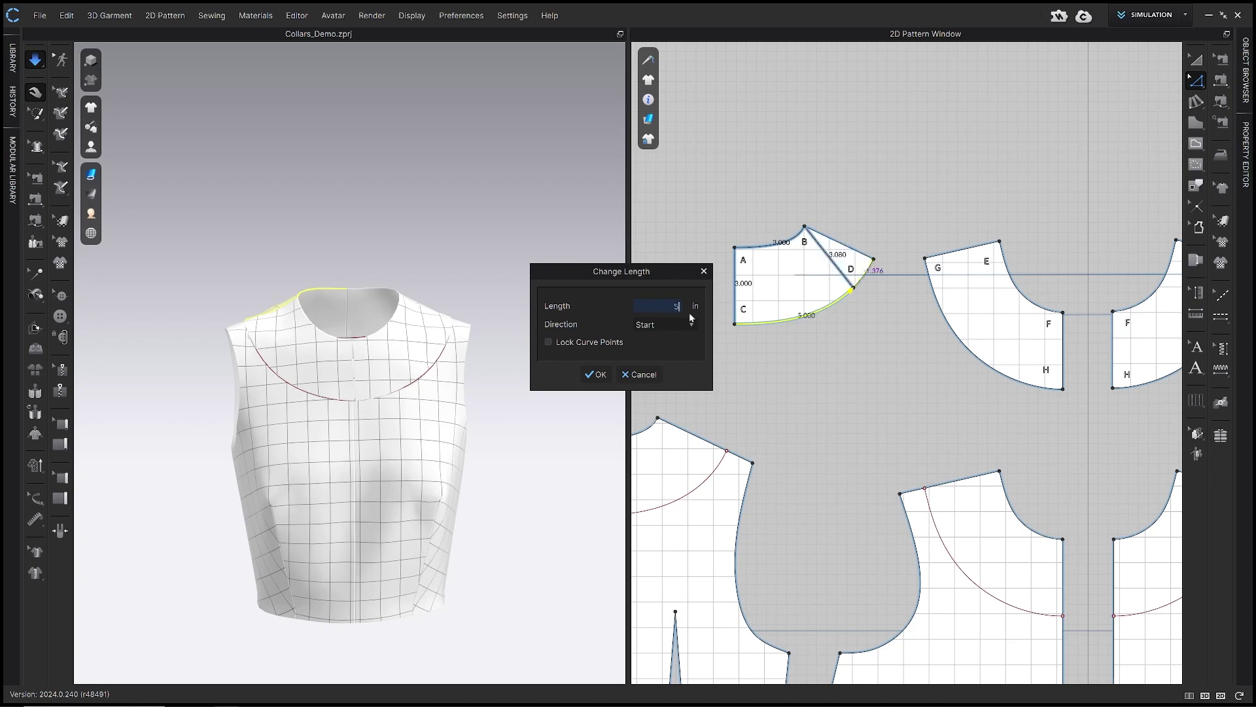
type(".875")
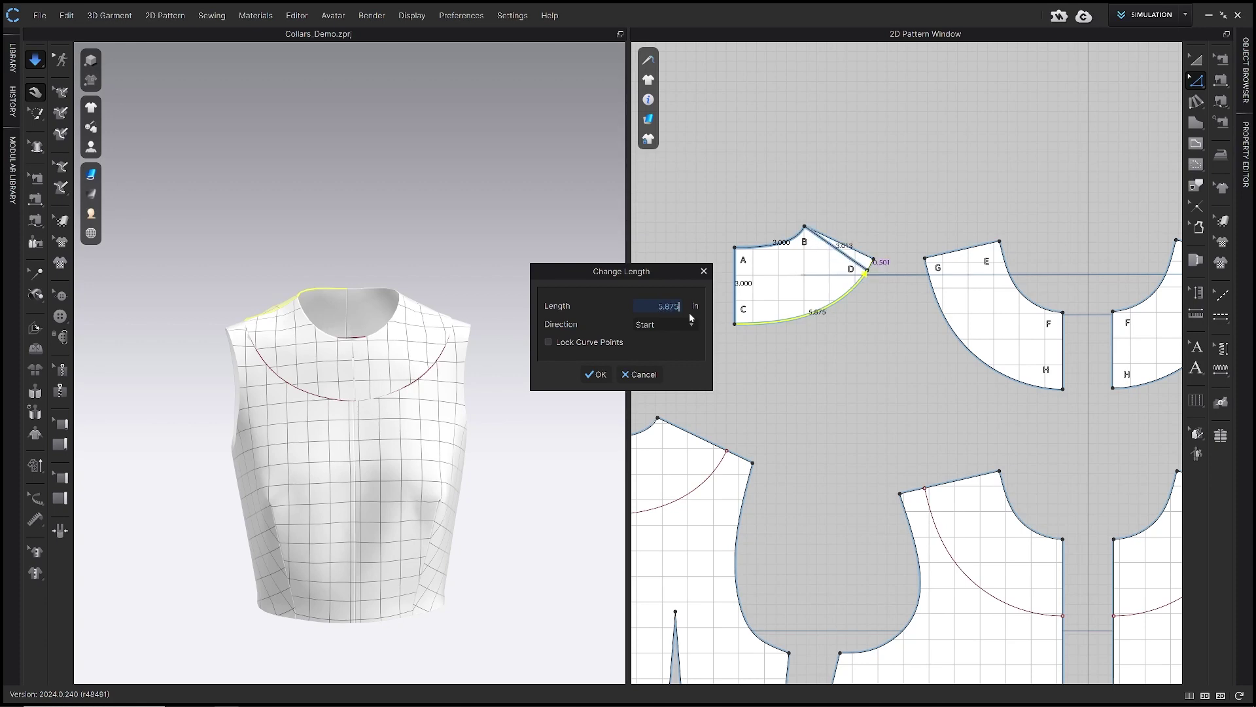
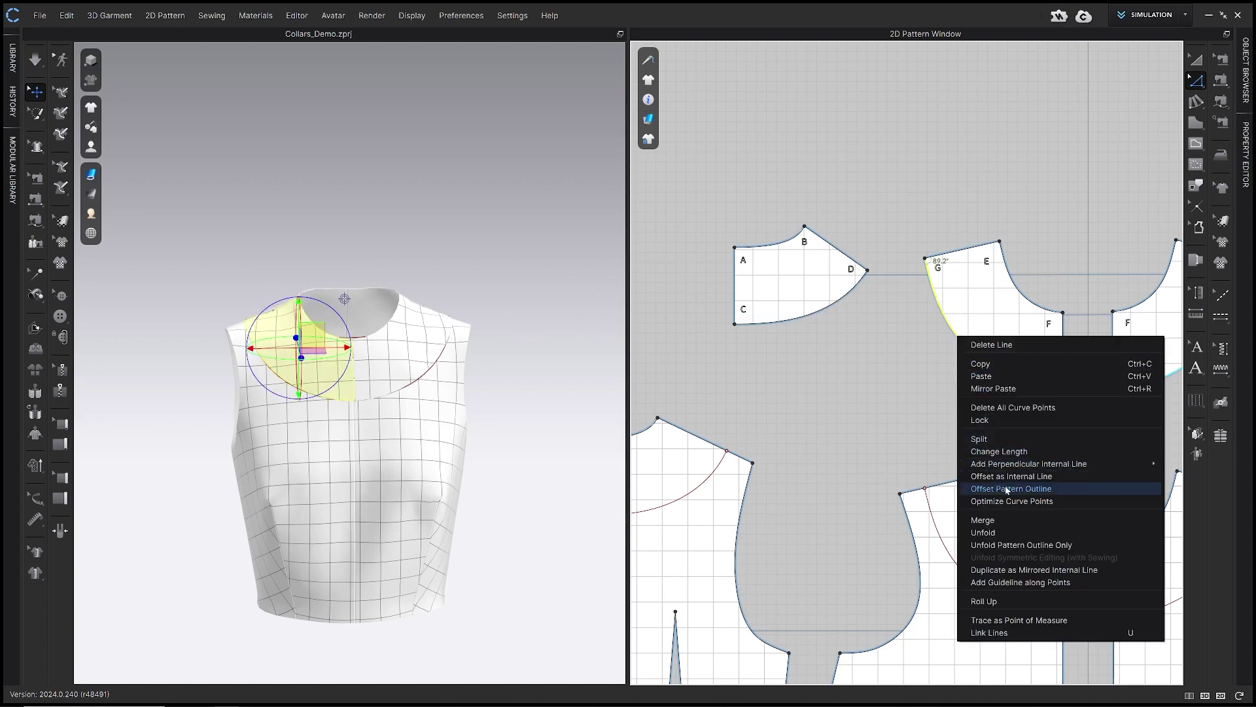
- Shorten the front collar's outer edge G–H to 7.625 in, taking the reduction off at the shoulder point G
left_click(1042, 451)
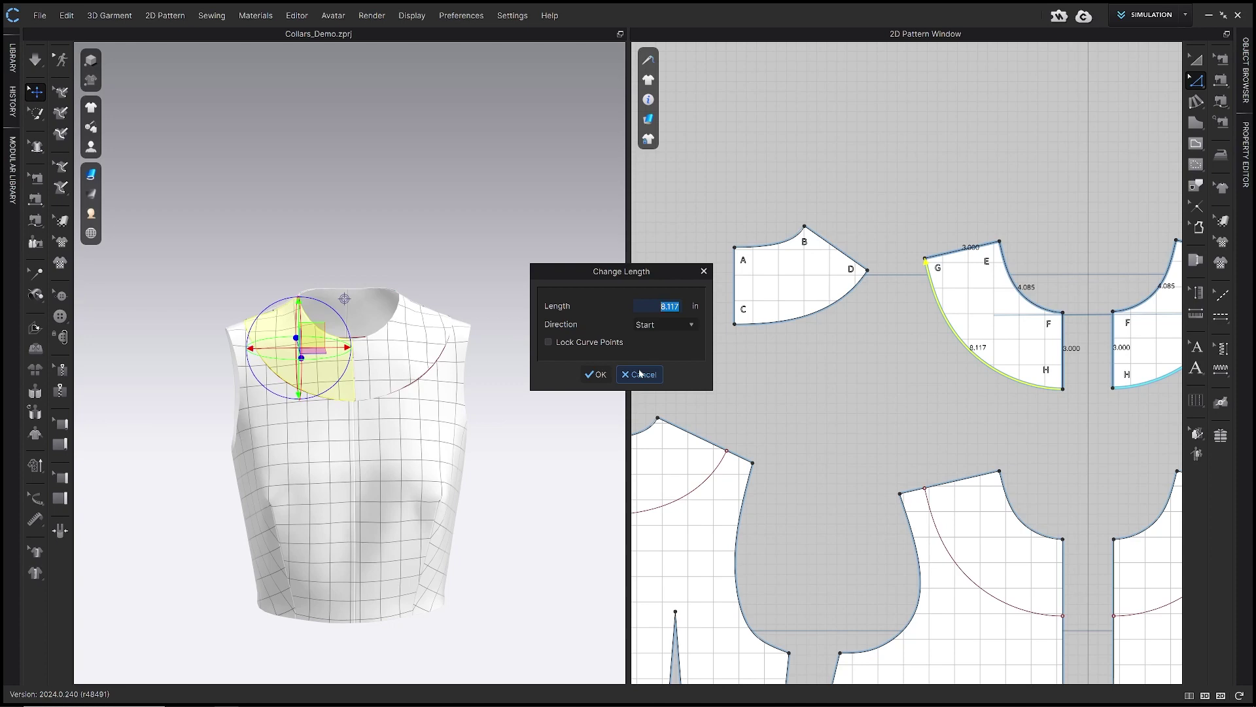
type("7")
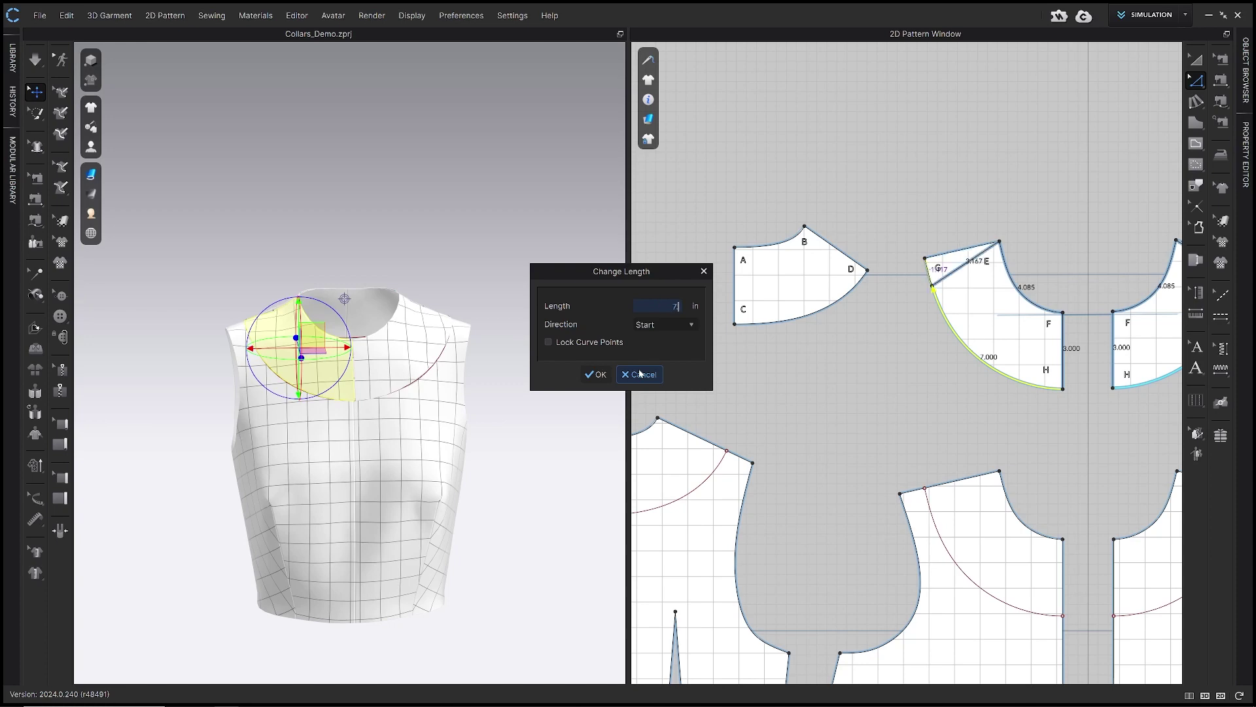
type(".625")
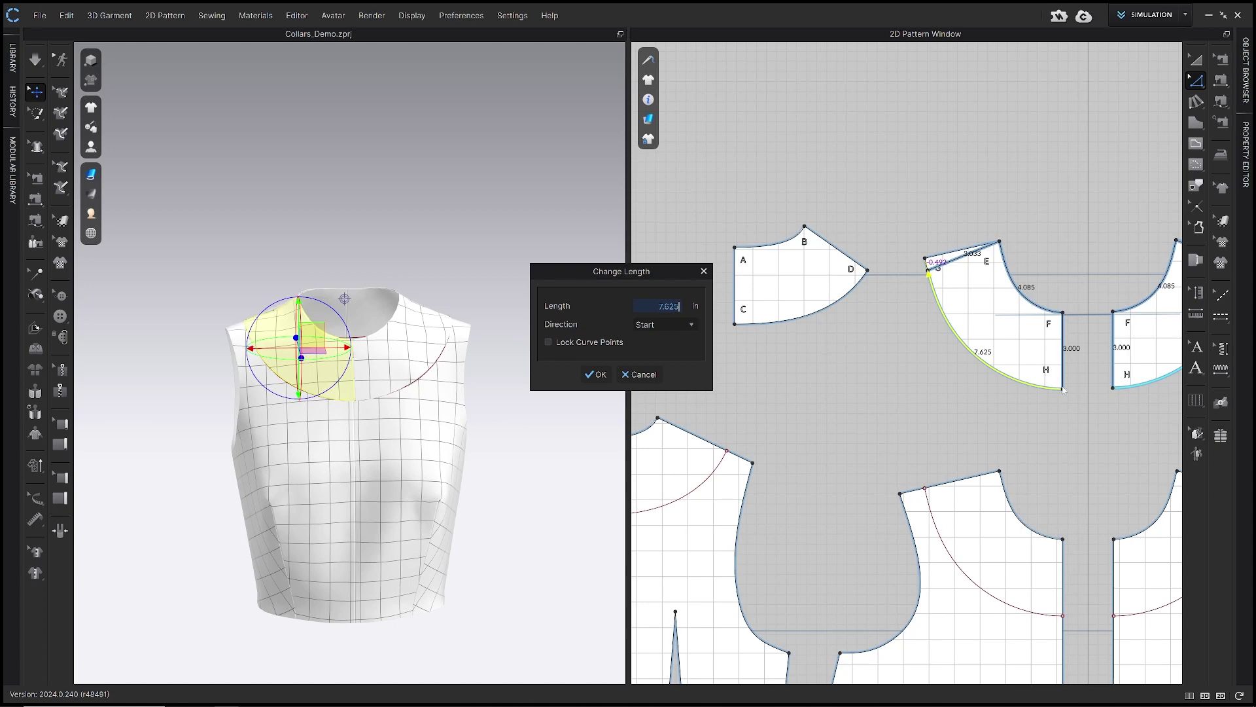
left_click(600, 374)
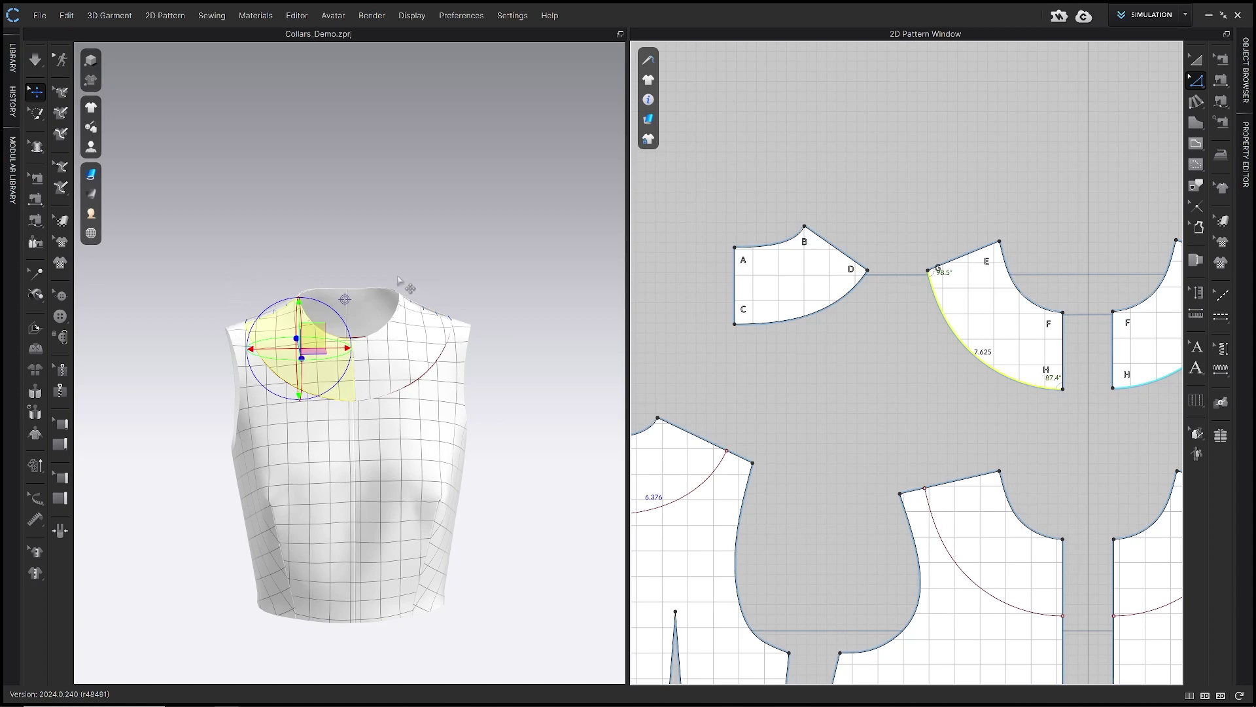
- Simulate the shortened collar and pull both front collar halves up around the neckline so they settle over the bodice
key("q")
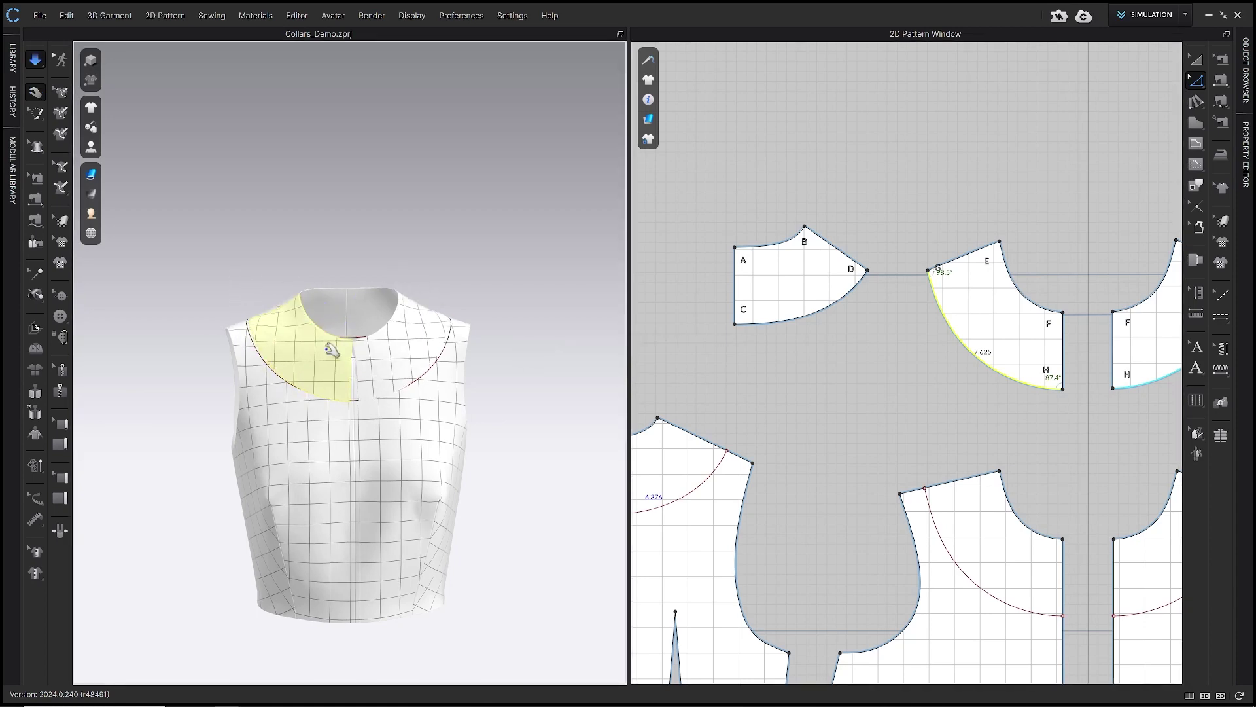
left_click_drag(303, 318, 432, 280)
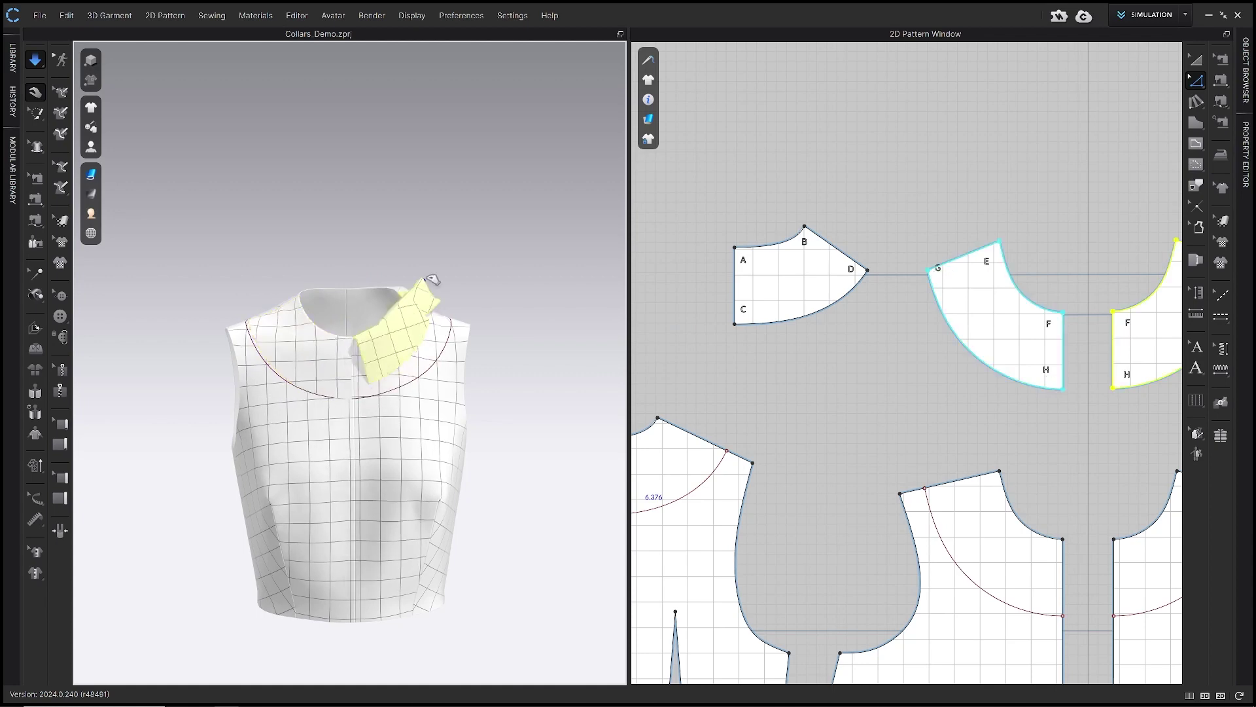
left_click(291, 306)
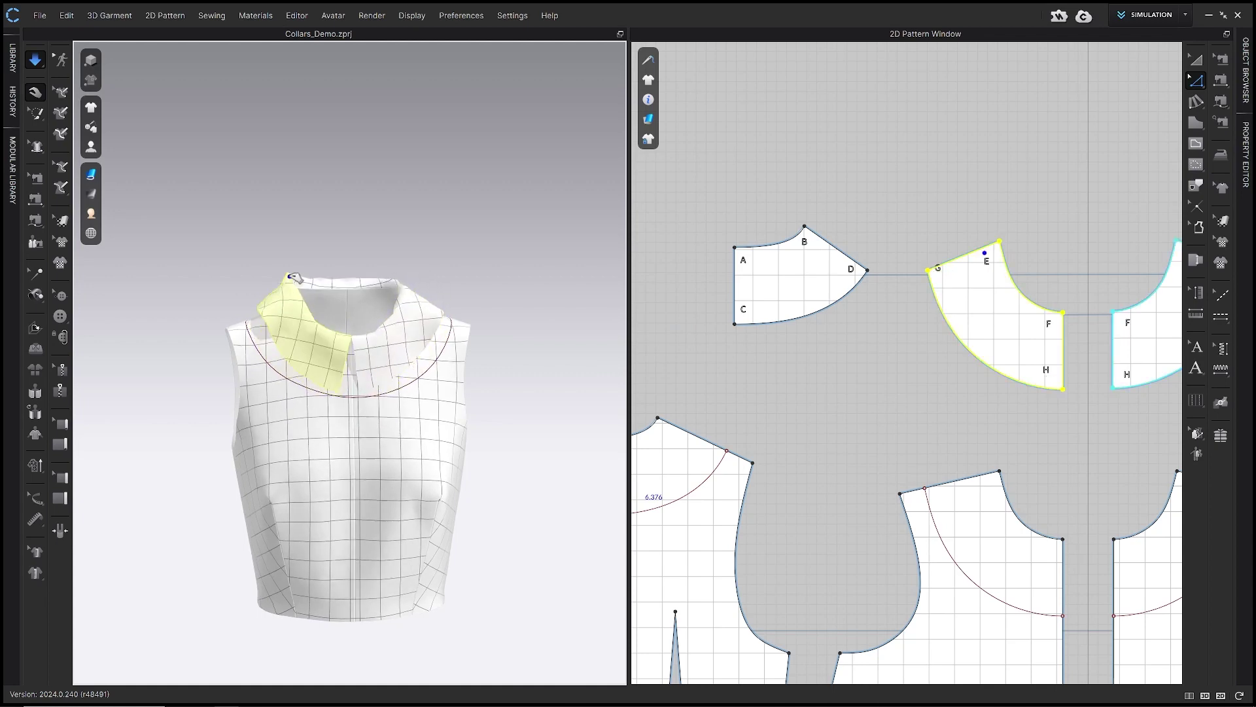
left_click(297, 326)
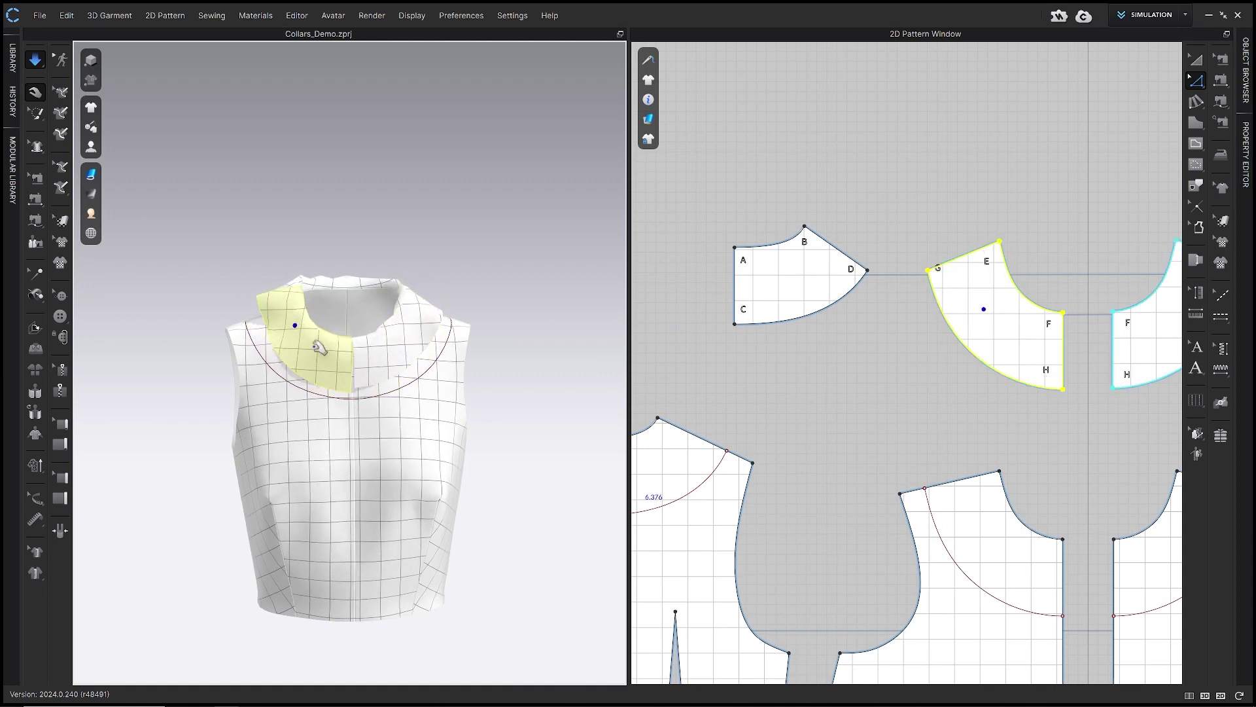
- Apply the Hi-Res Garment settings with a 5.0 mm particle distance and Fitting simulation quality
left_click(34, 467)
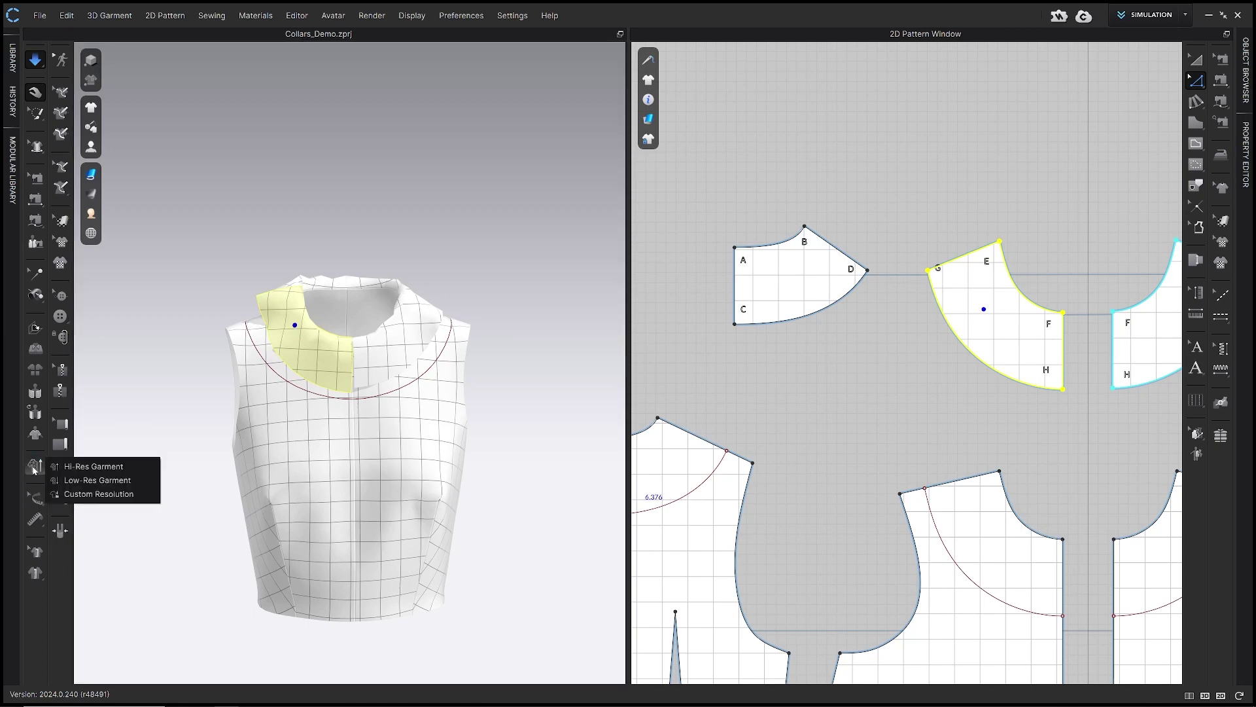
left_click(86, 467)
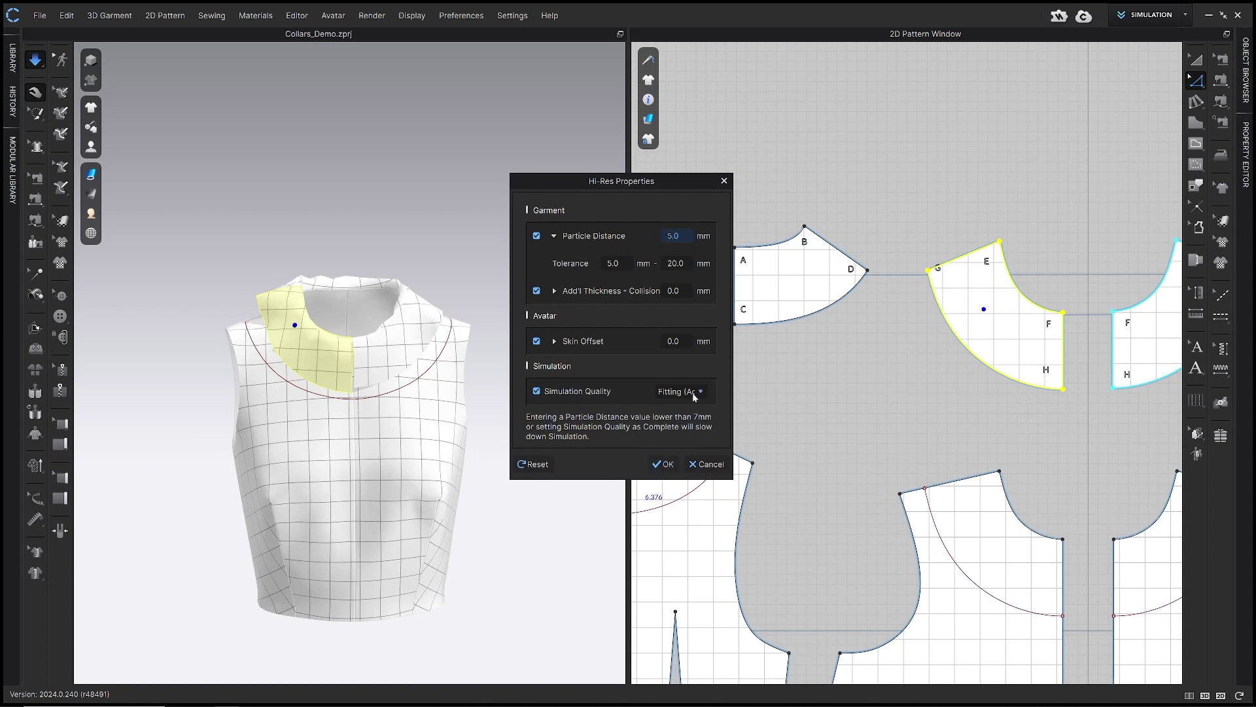
left_click(664, 465)
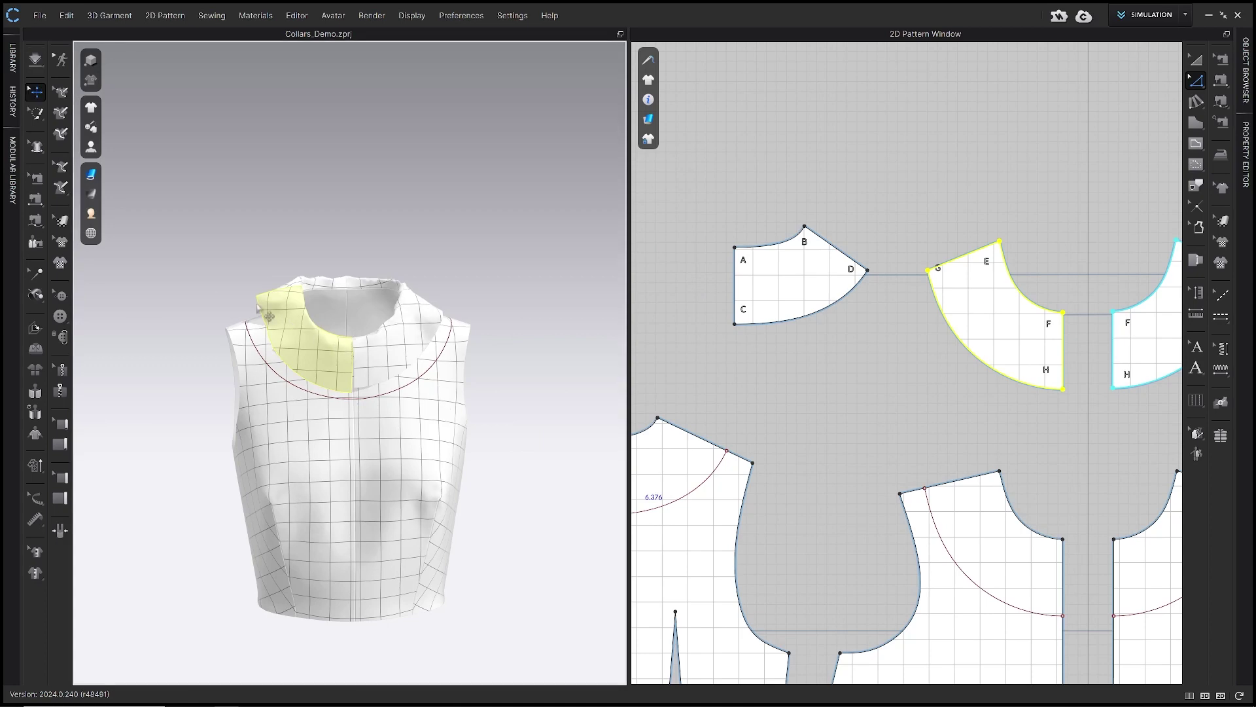
- Simulate the high-resolution garment and check the shape of the collar from the front, side and back
key("space")
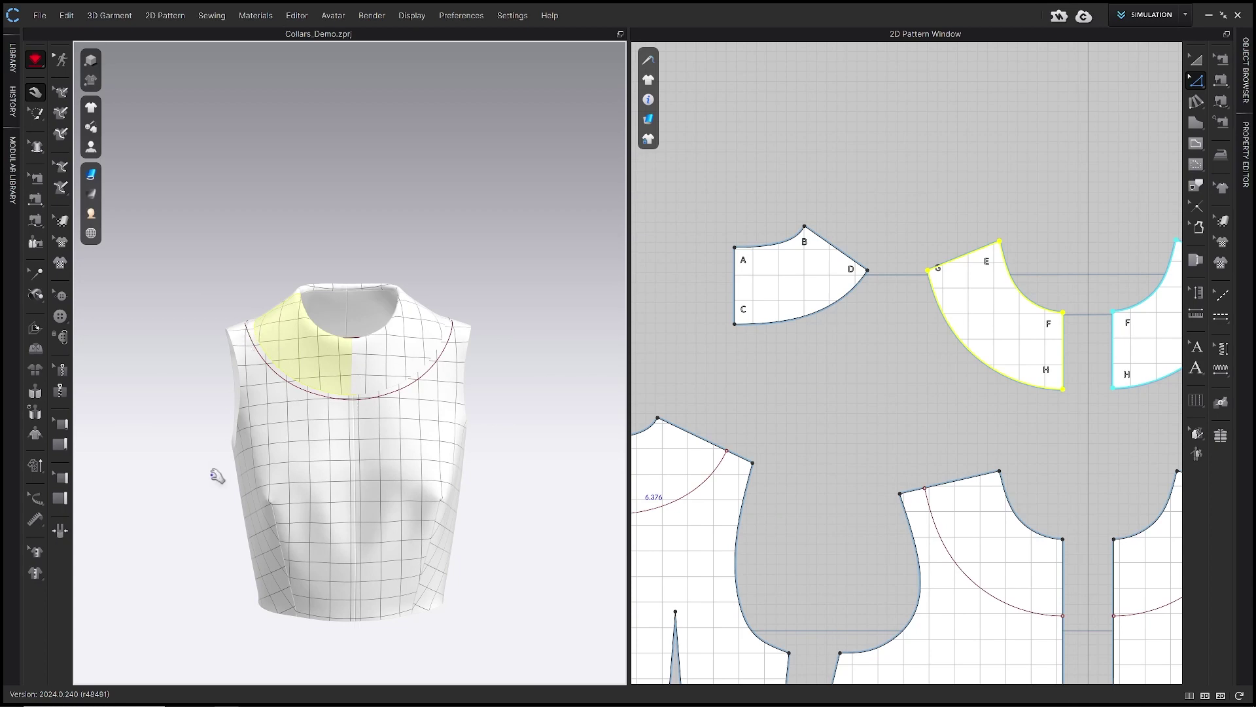
right_click_drag(287, 331, 465, 325)
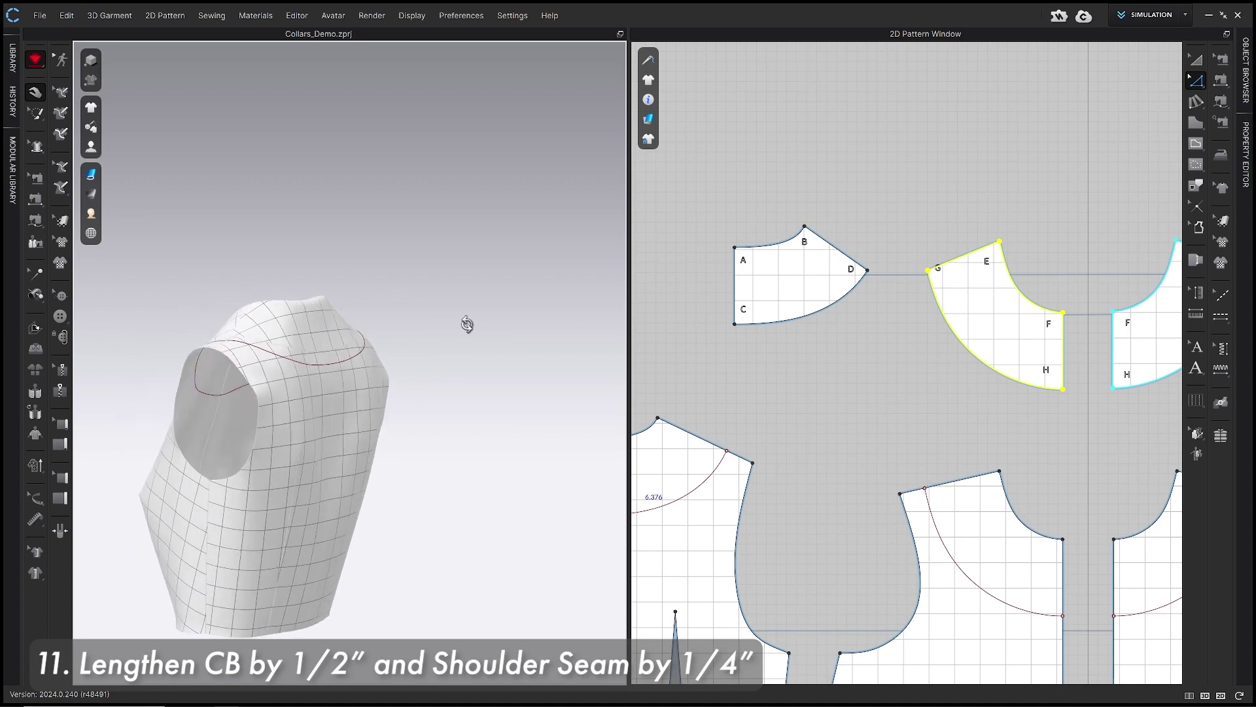
right_click_drag(319, 336, 92, 342)
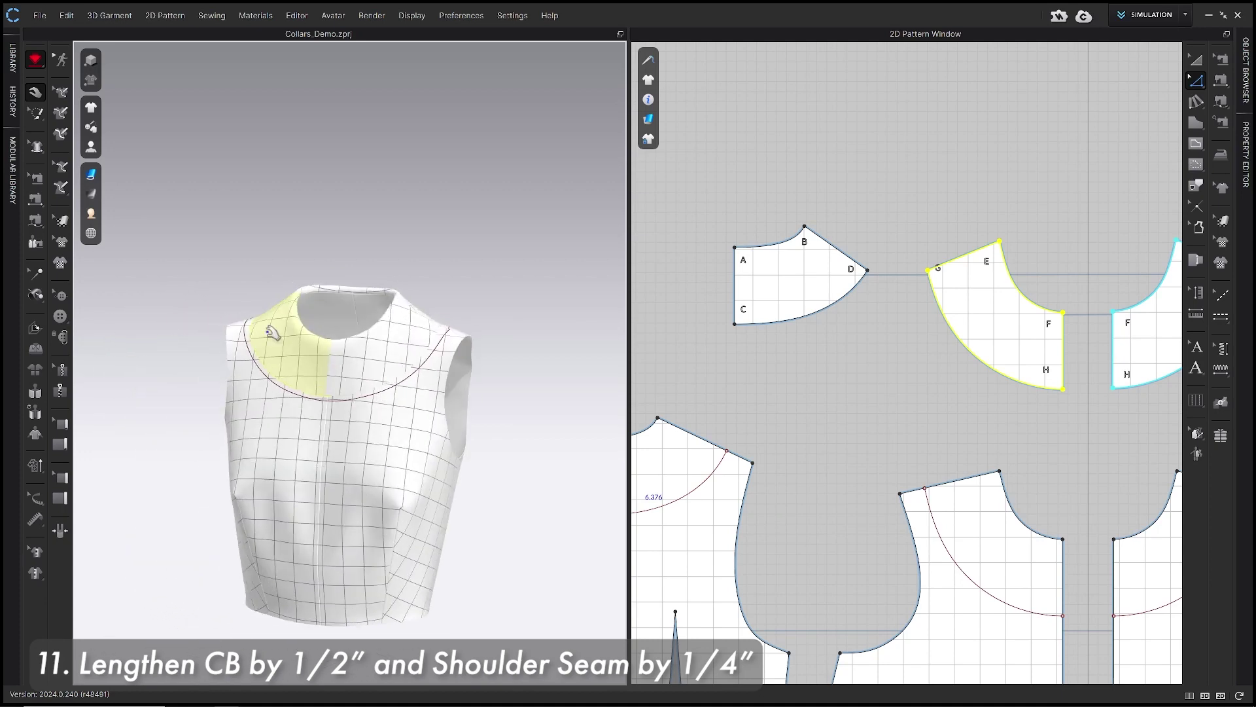
right_click_drag(250, 358, 429, 351)
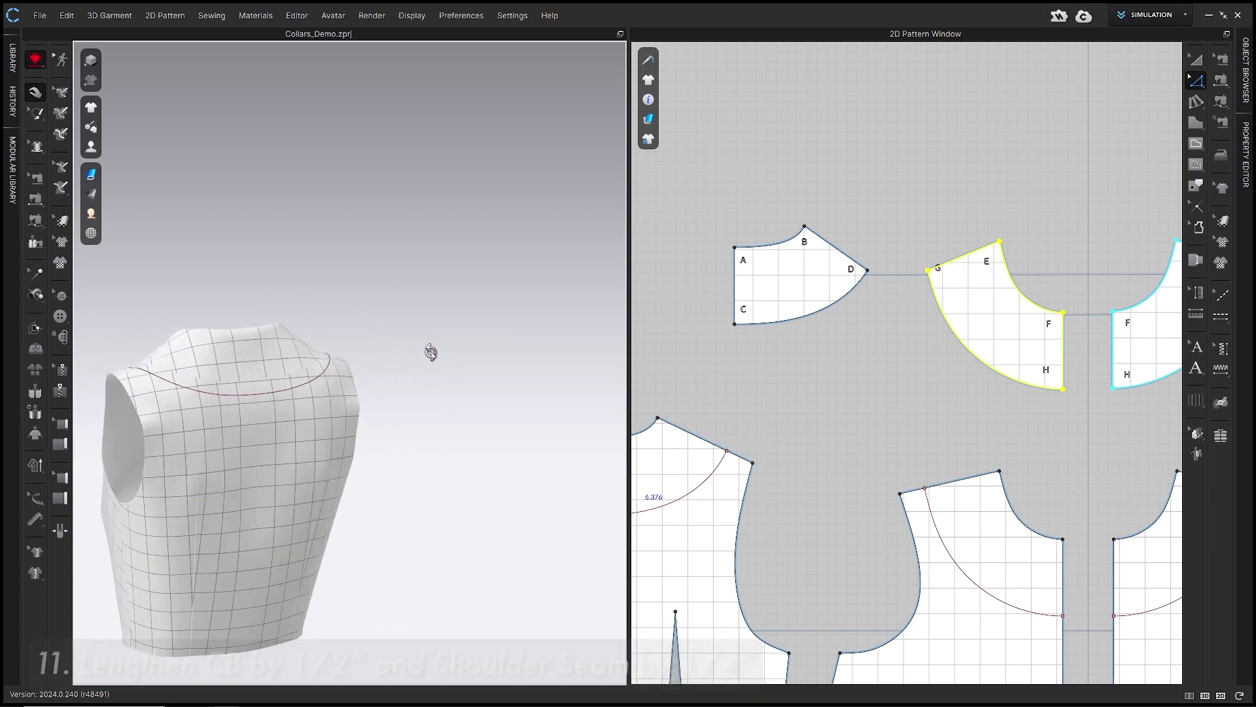
right_click_drag(322, 347, 247, 327)
key("2")
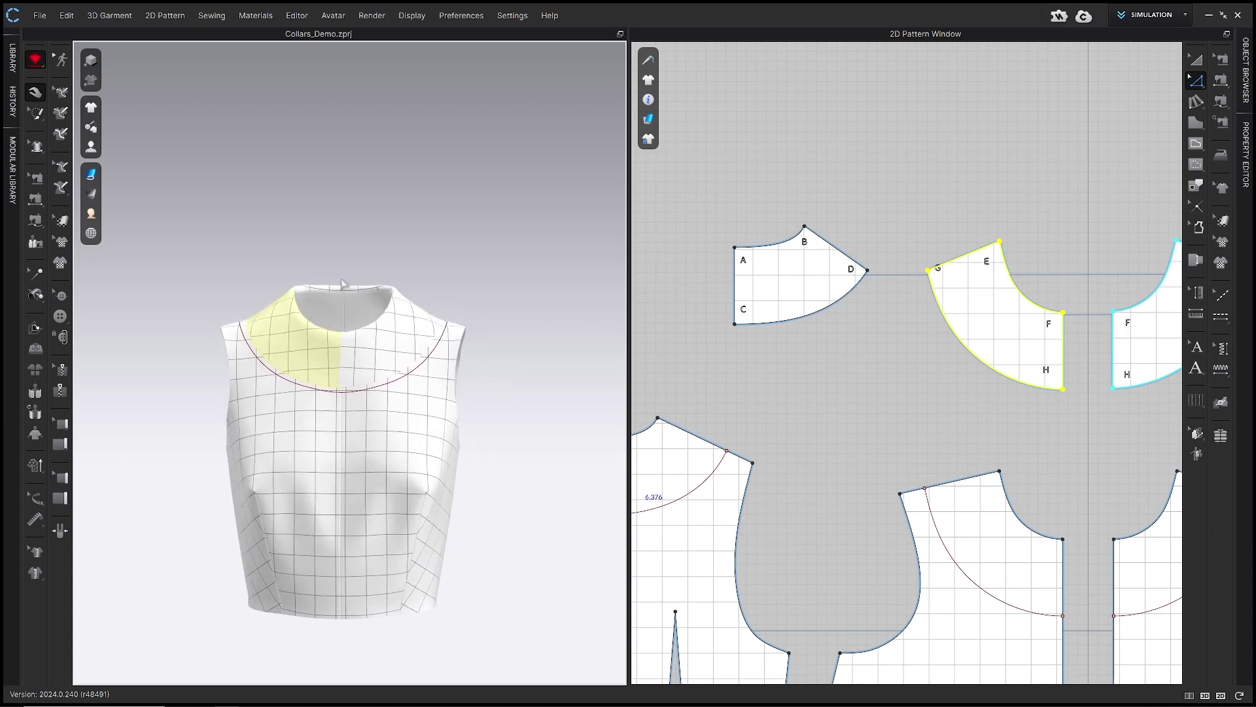
key("space")
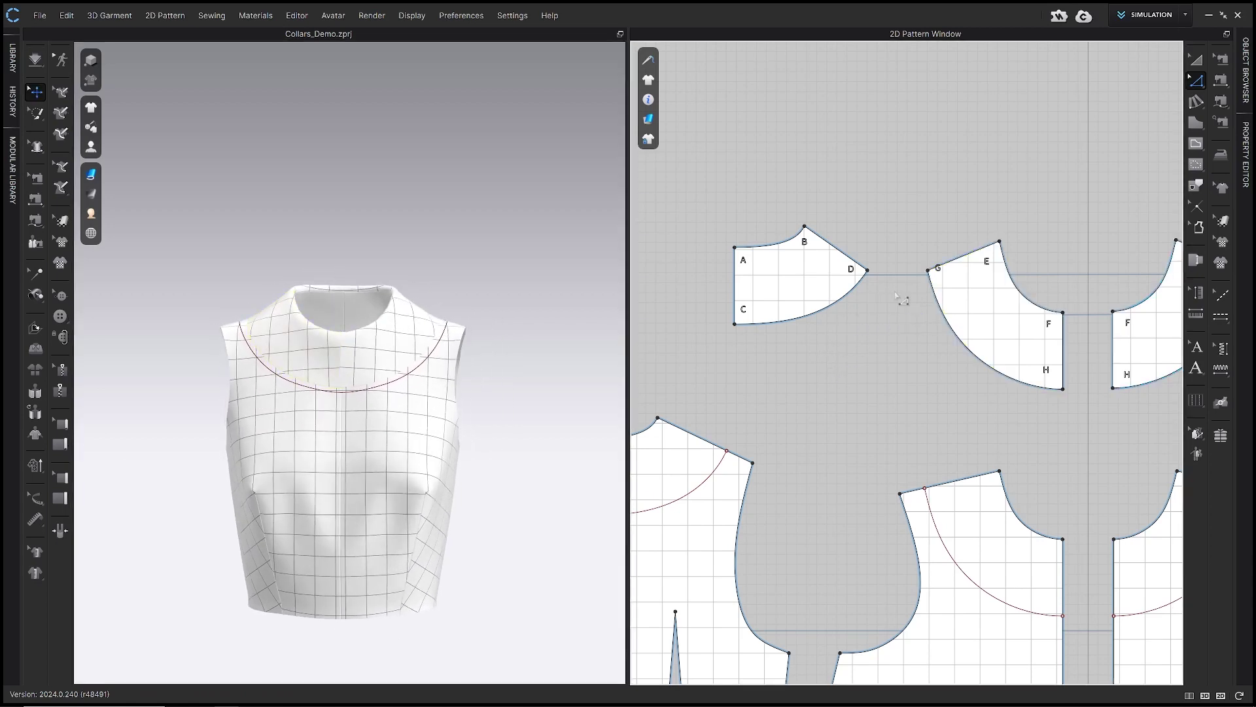
- Lengthen the back collar's center back edge A–C to 3.5 in, extending it at point C
left_click(901, 293)
key("z")
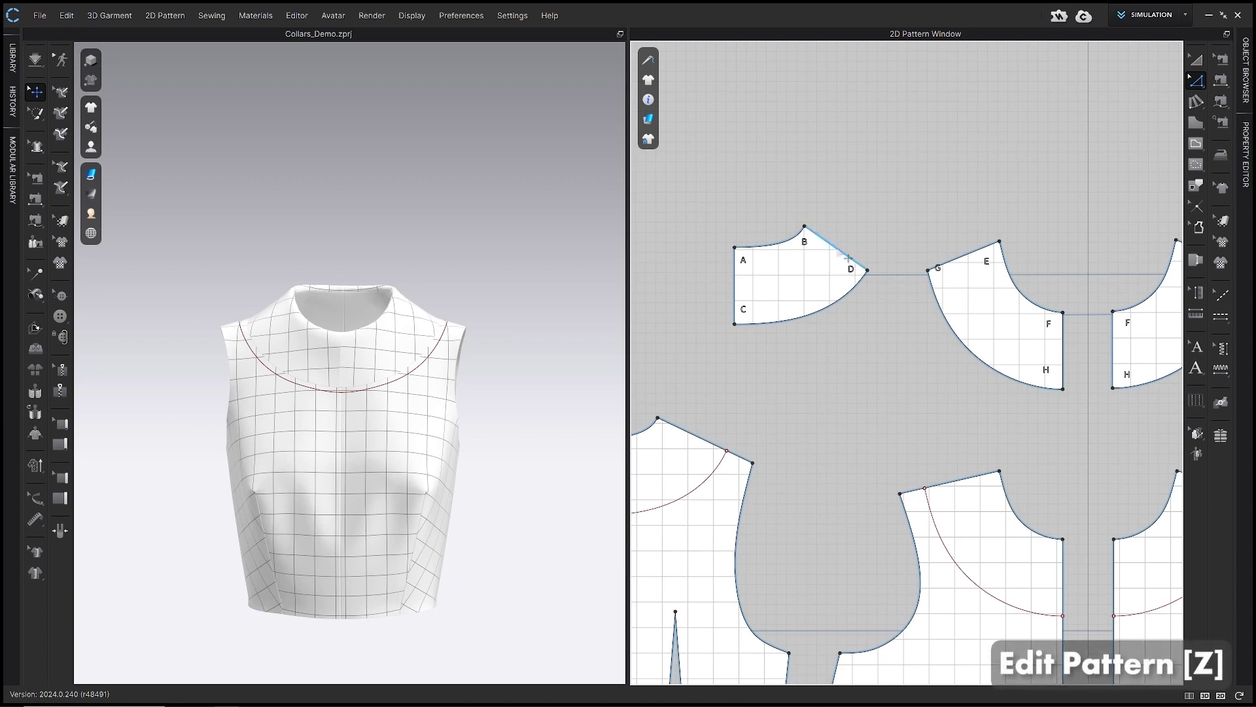
right_click(739, 278)
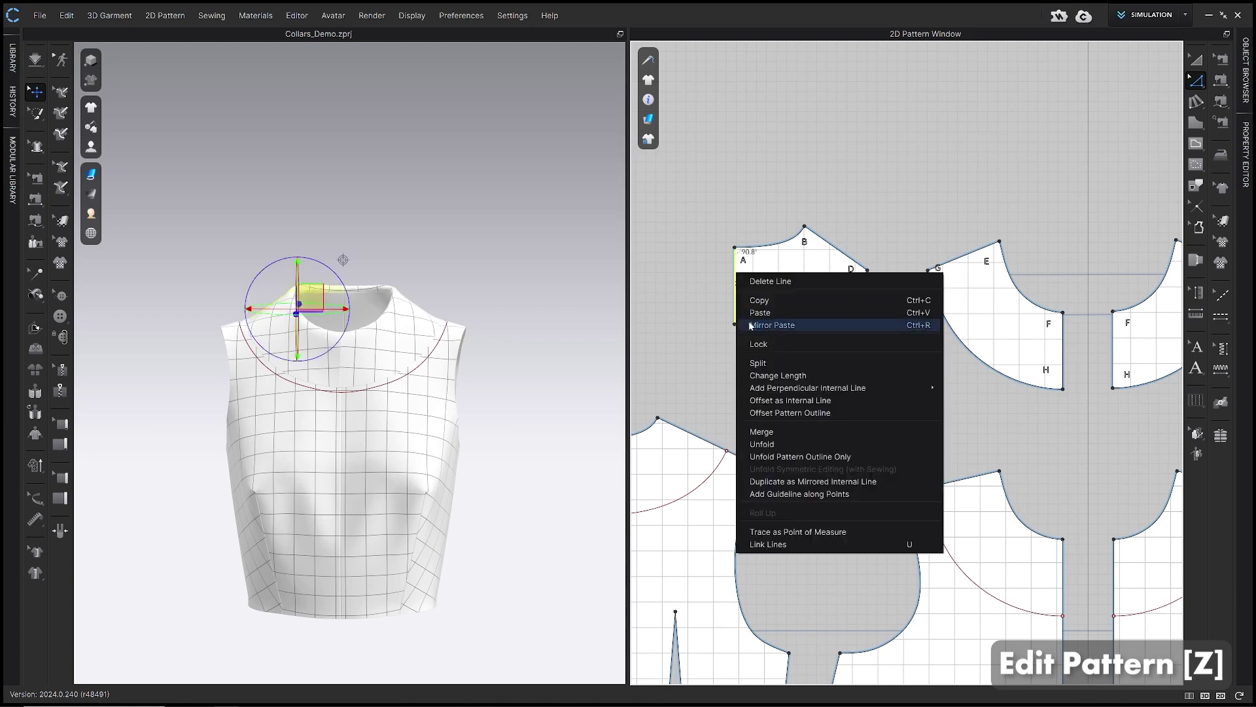
left_click(778, 375)
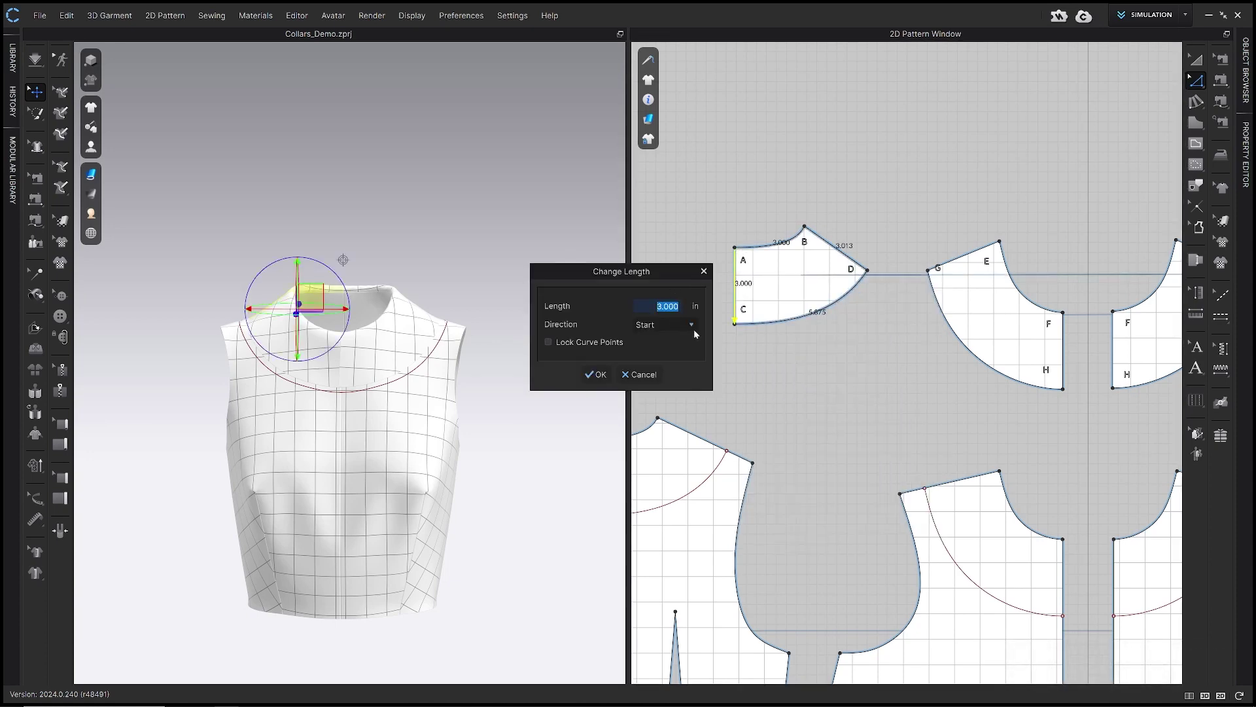
type("3.5")
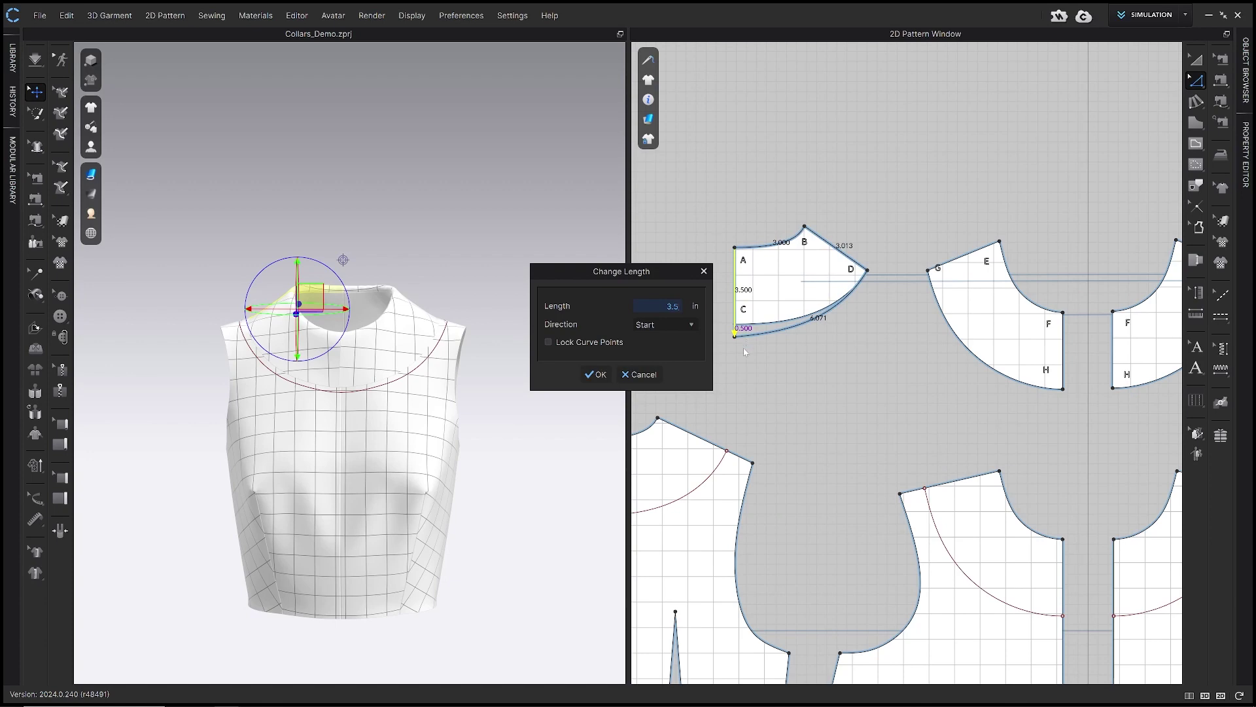
left_click(595, 375)
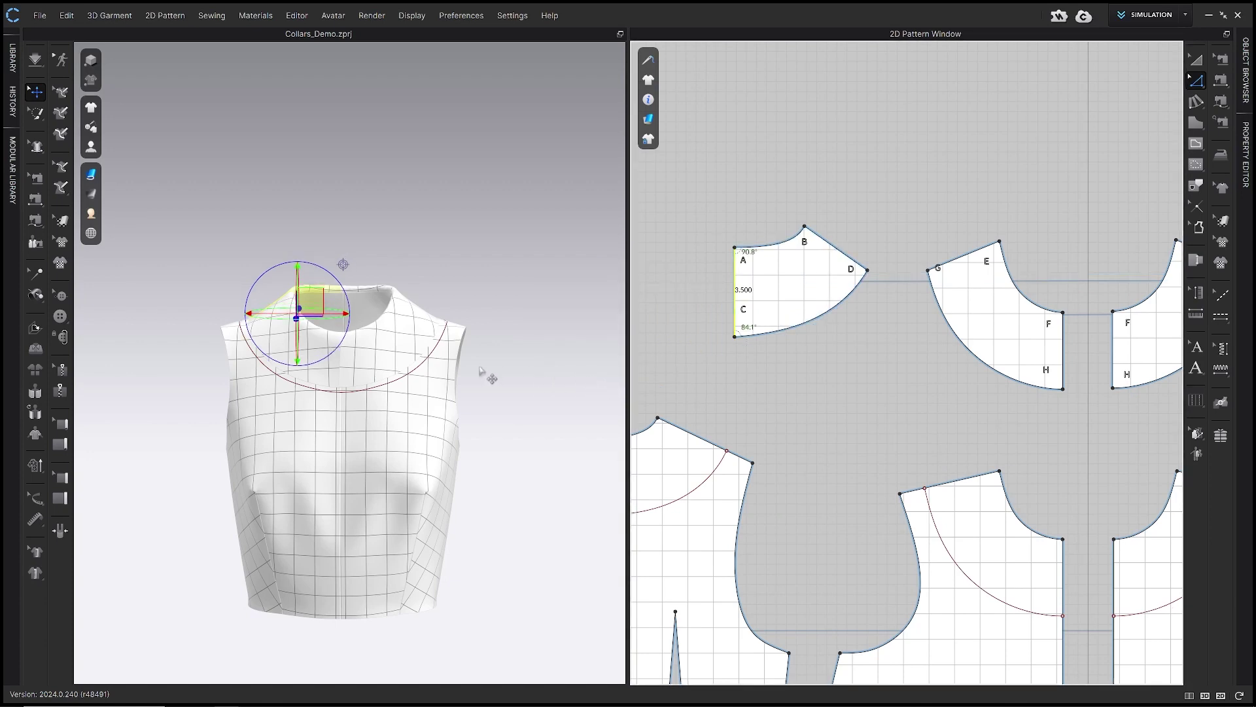
- Lengthen the back collar's shoulder edge B–D to 3.25 in, extending it at point D
right_click_drag(448, 366, 223, 365)
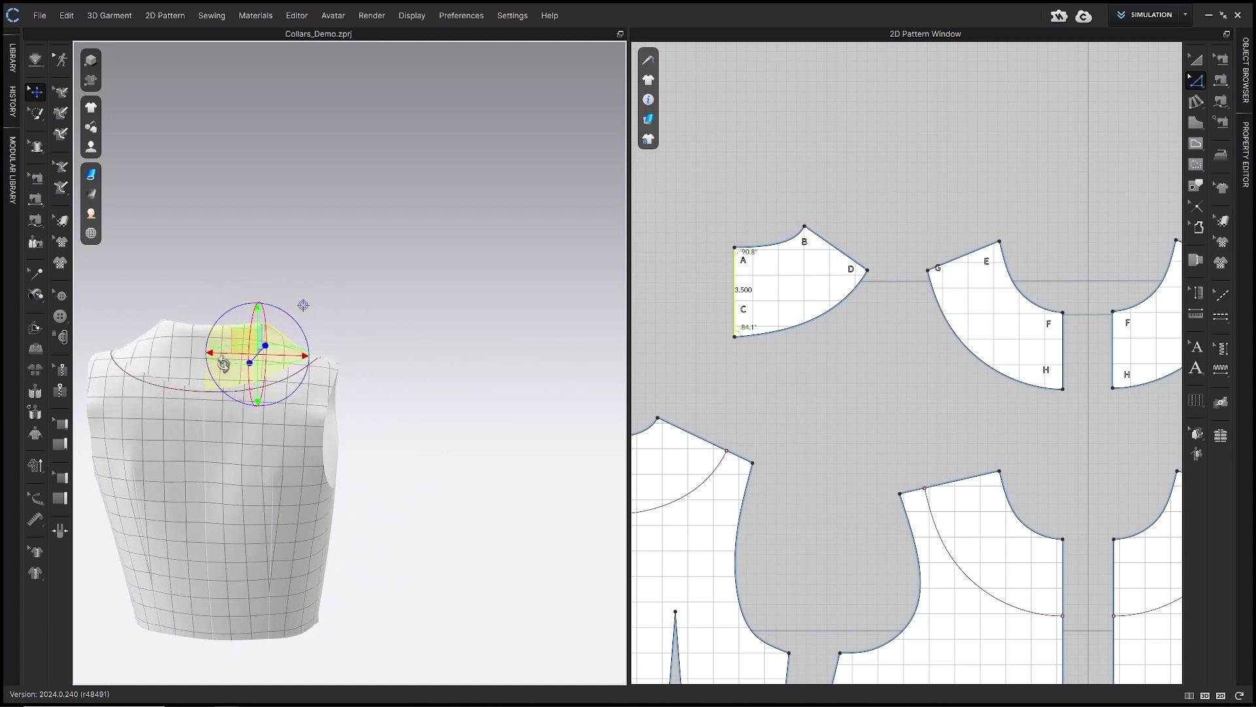
right_click_drag(337, 333, 192, 333)
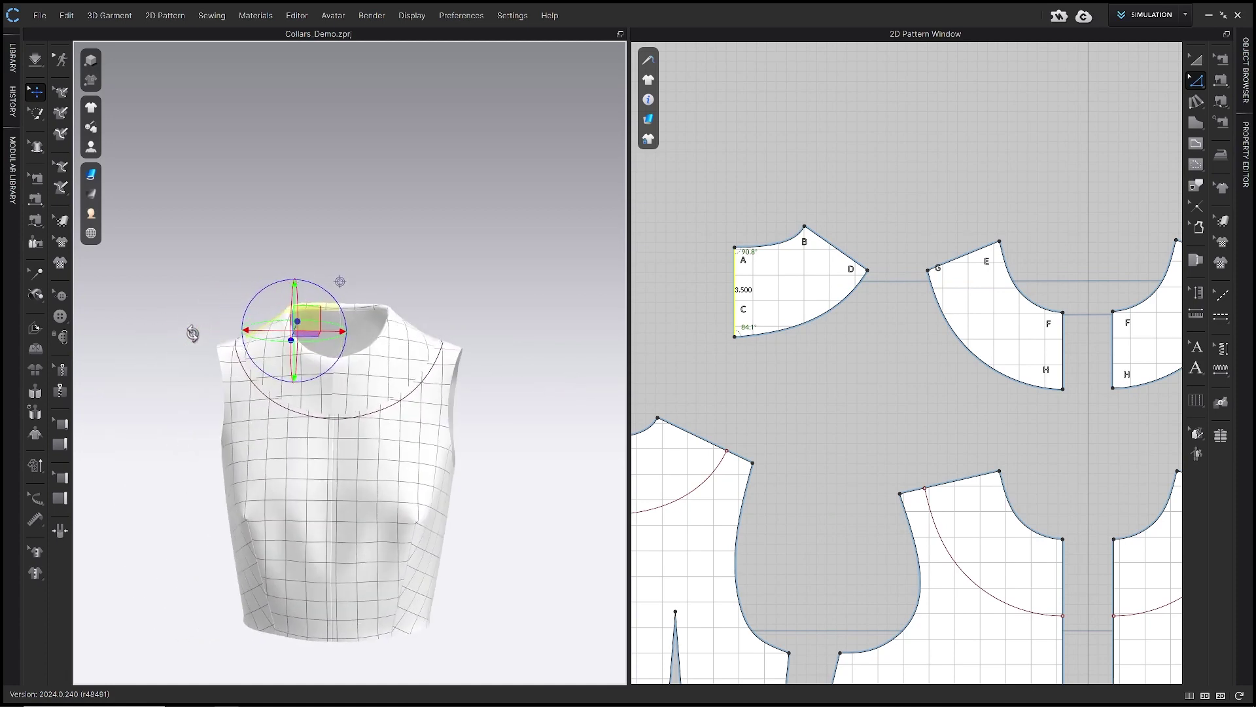
middle_click_drag(298, 358, 313, 325)
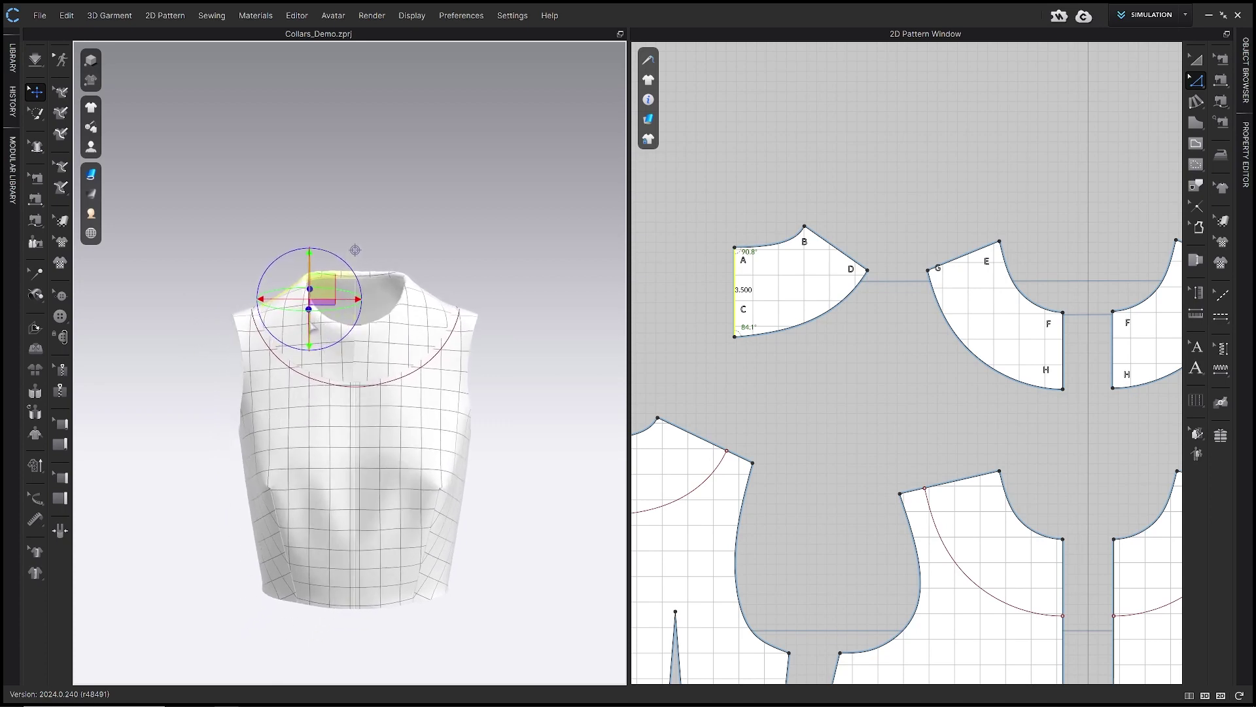
left_click(853, 261)
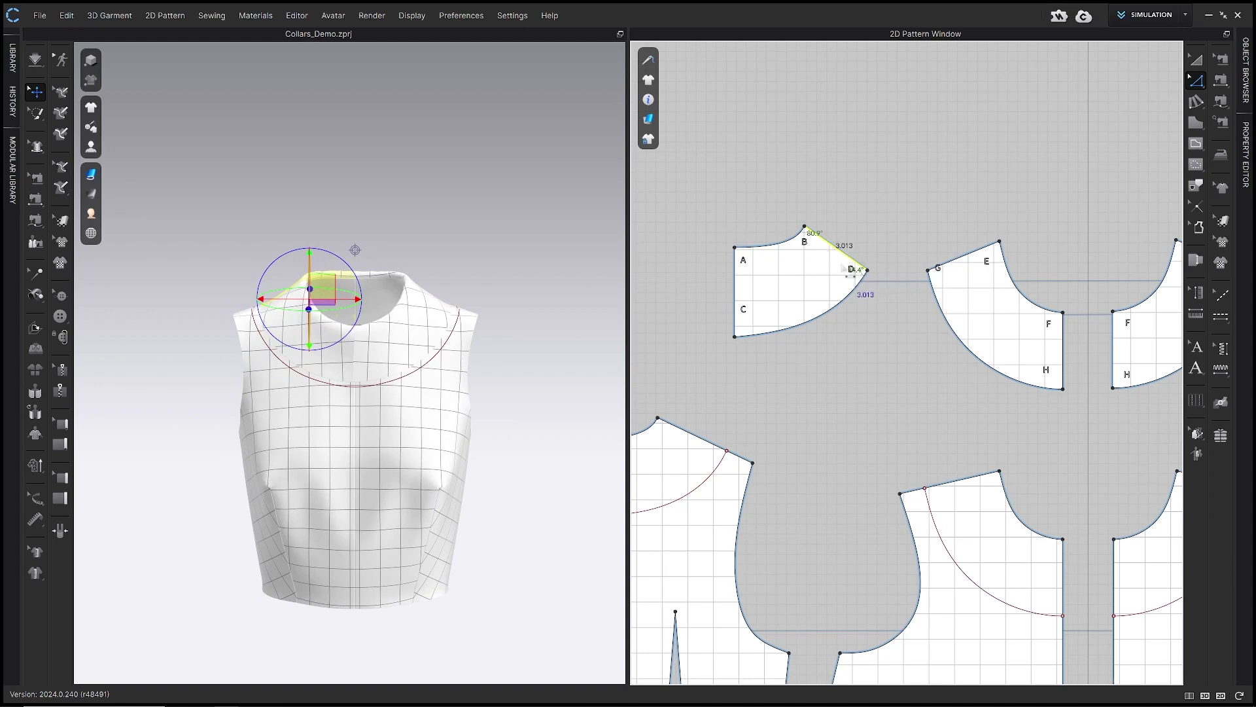
right_click(833, 247)
left_click(876, 351)
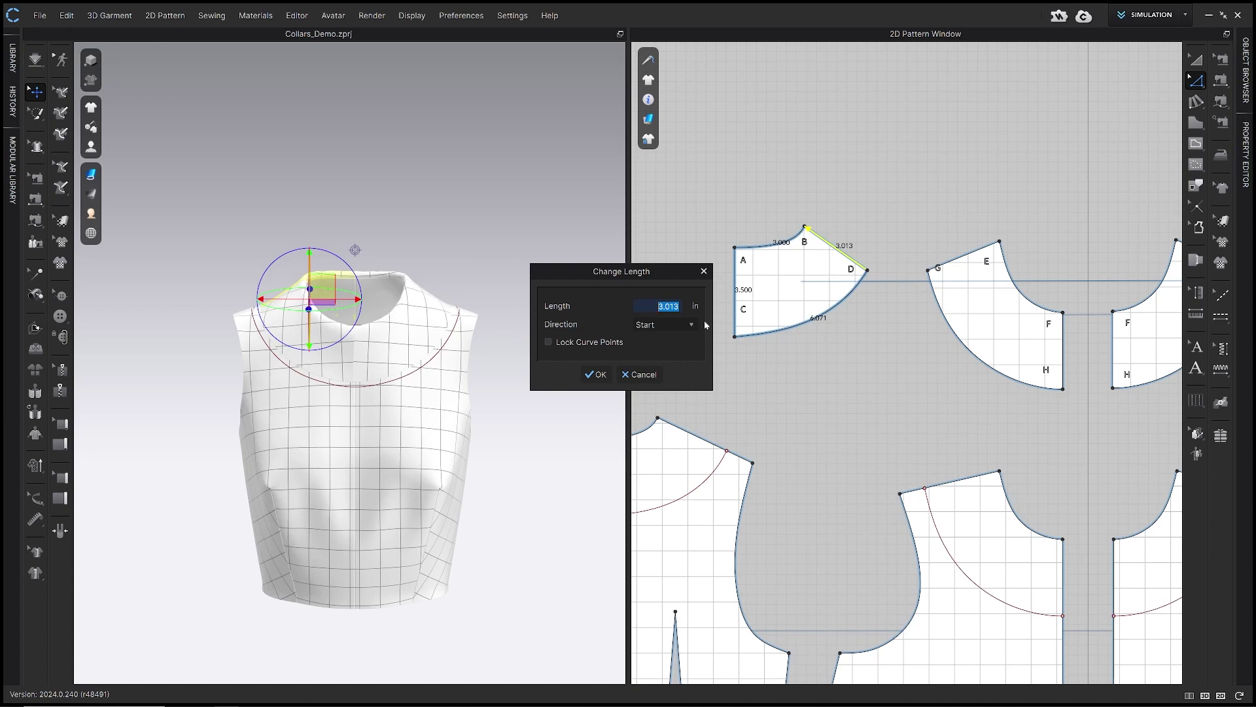
type("3.25")
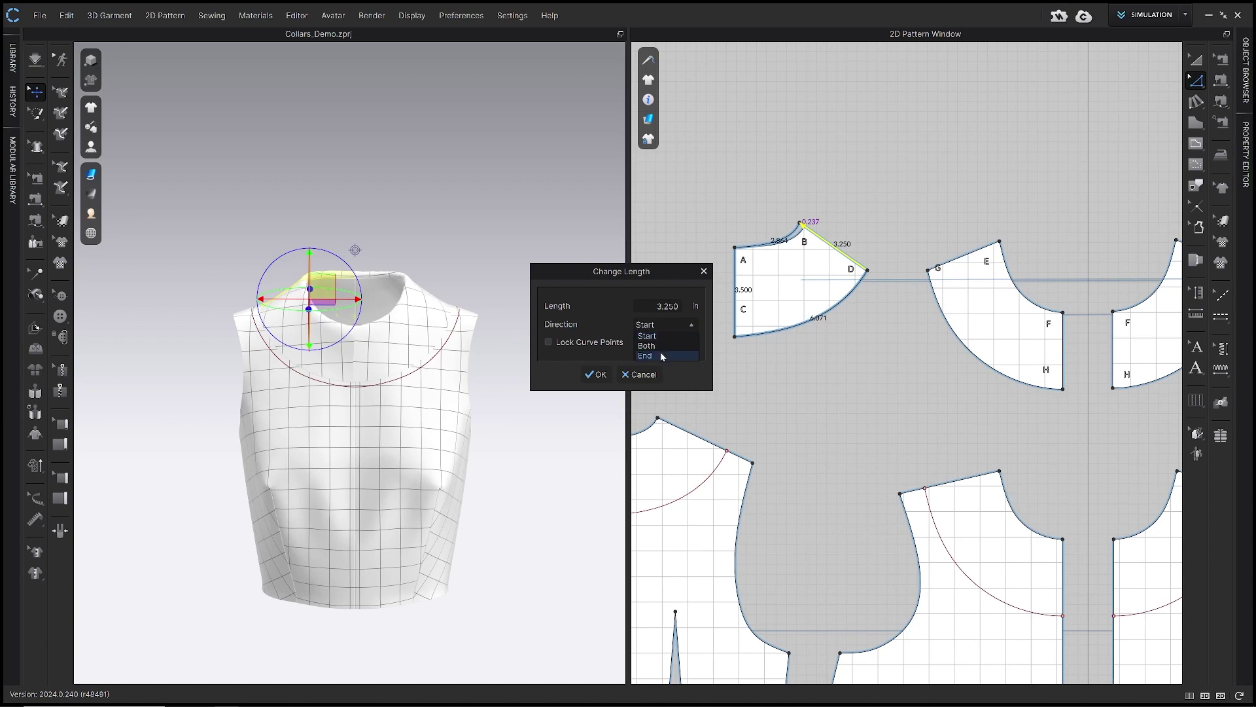
left_click(660, 354)
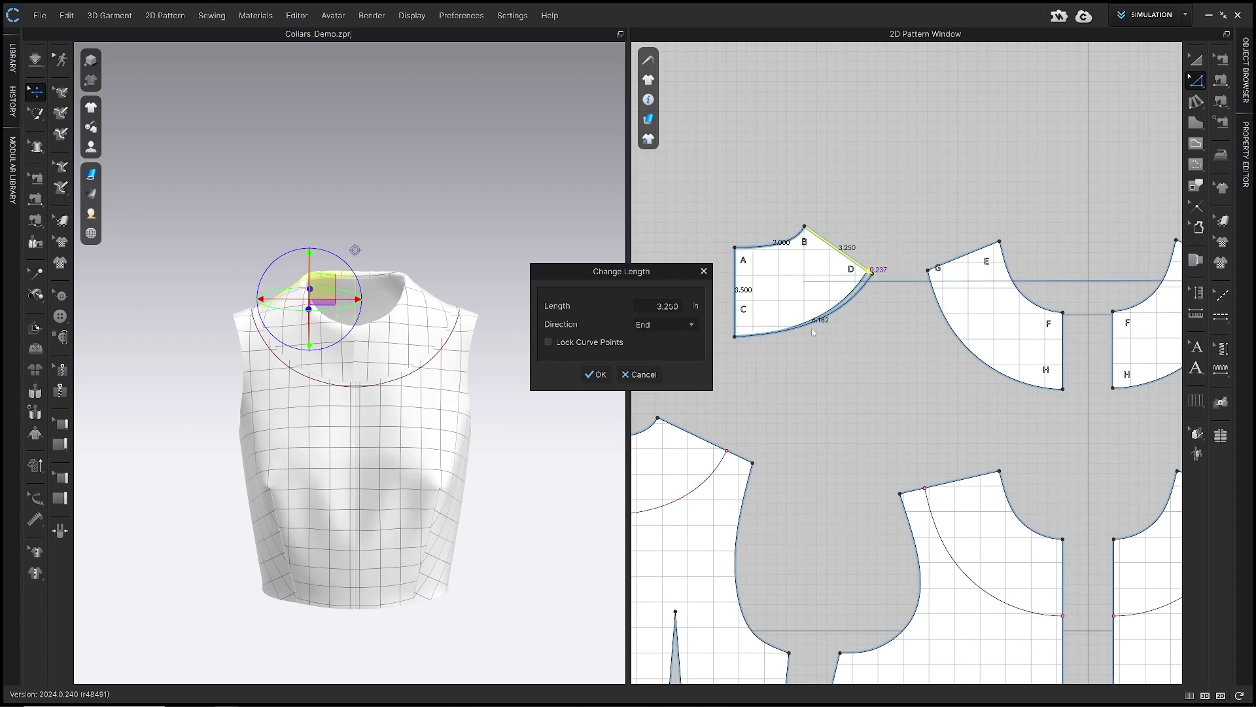
left_click(598, 382)
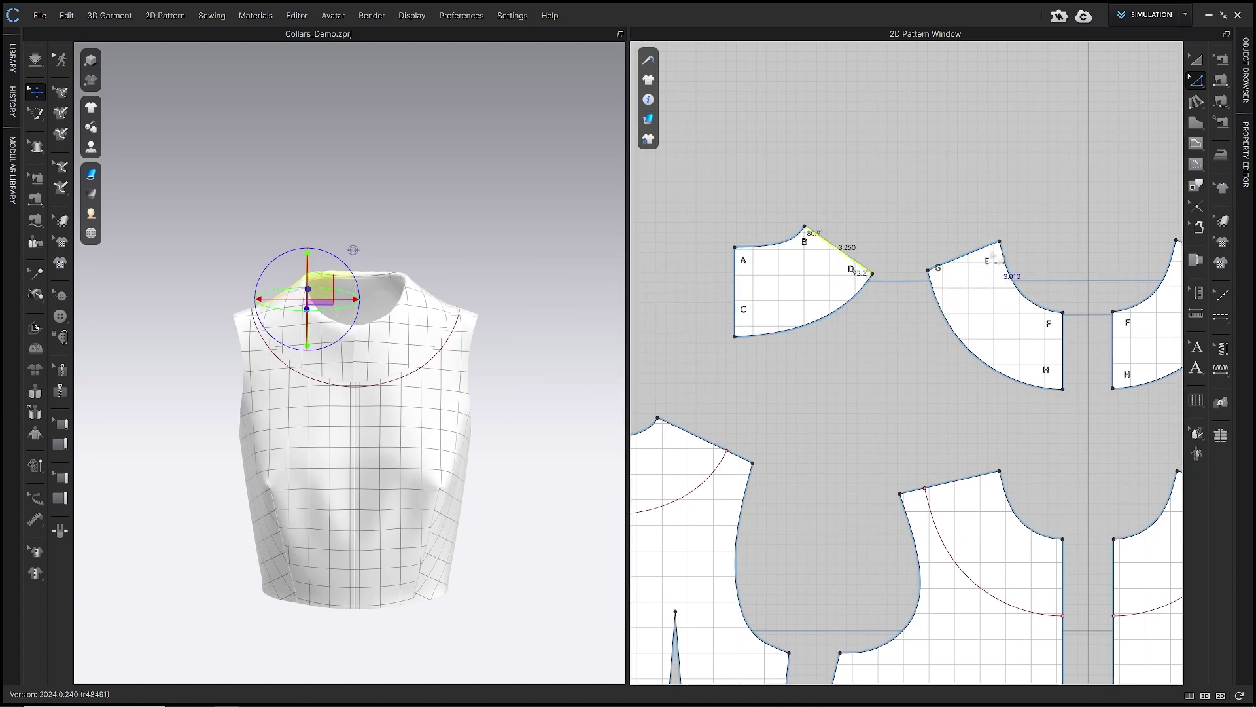
- Lengthen the front collar's shoulder edge E–G to 3.25 in, extending it at point G
right_click(968, 265)
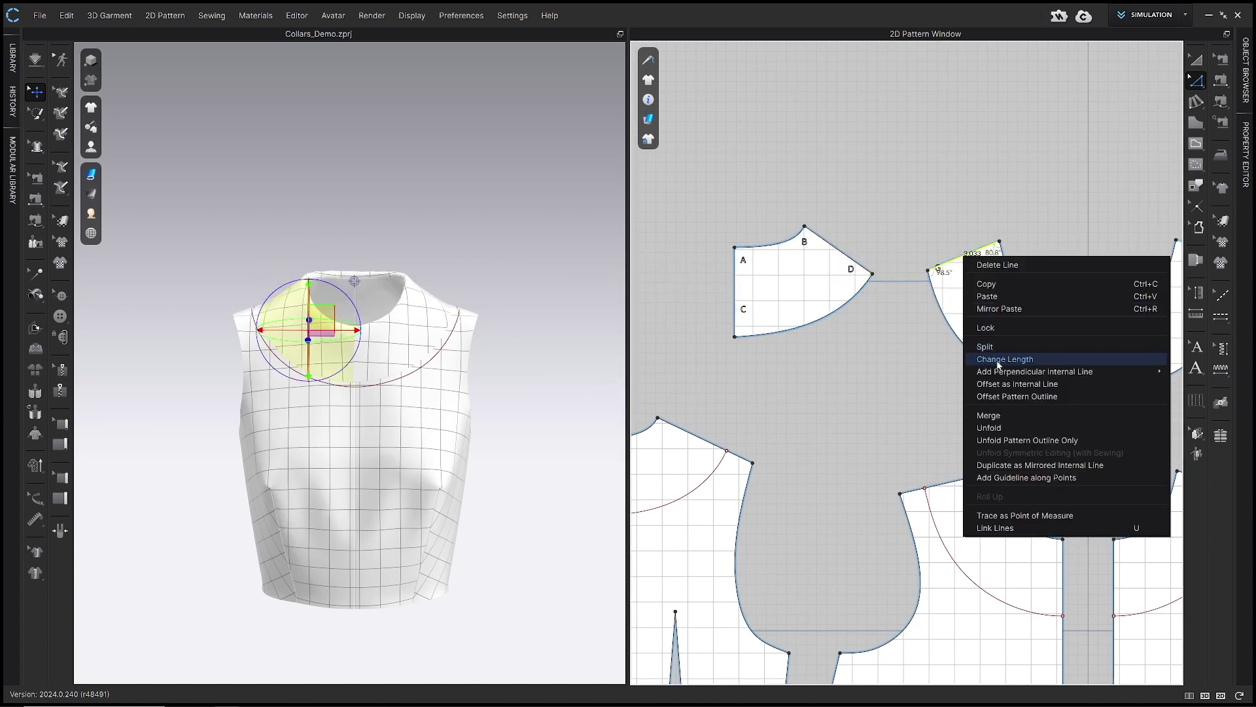
left_click(978, 357)
type("3.25")
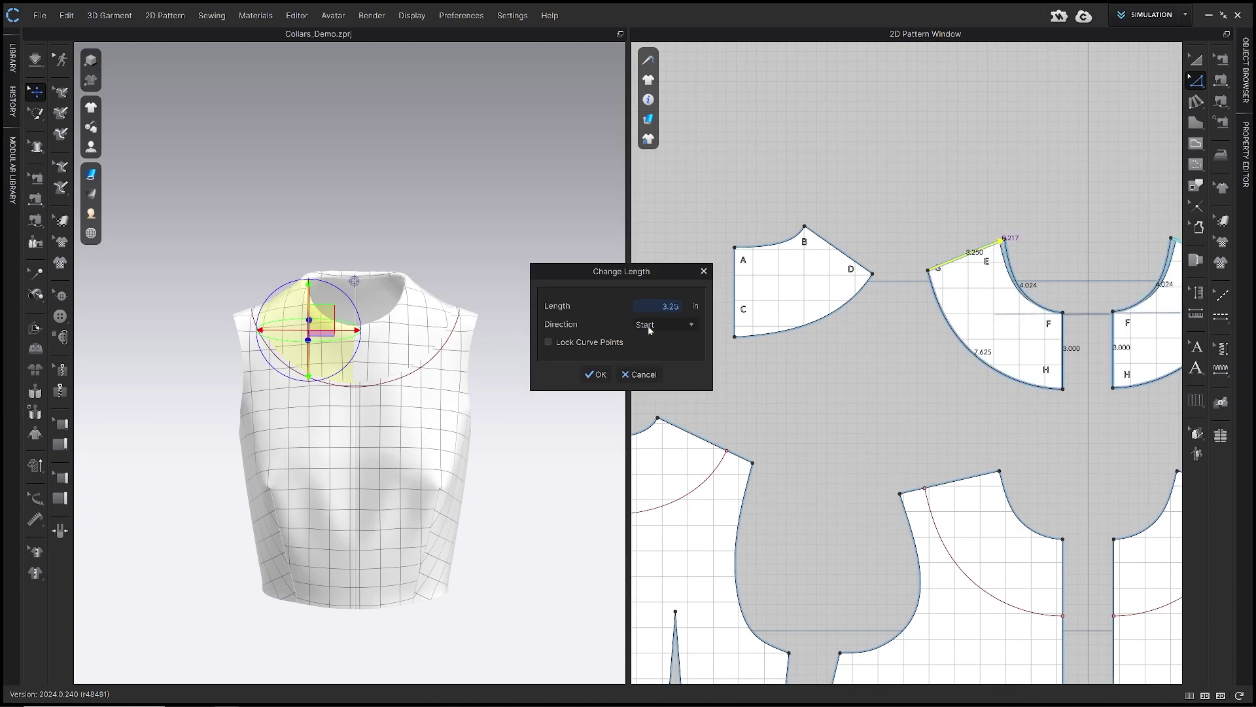
left_click(649, 327)
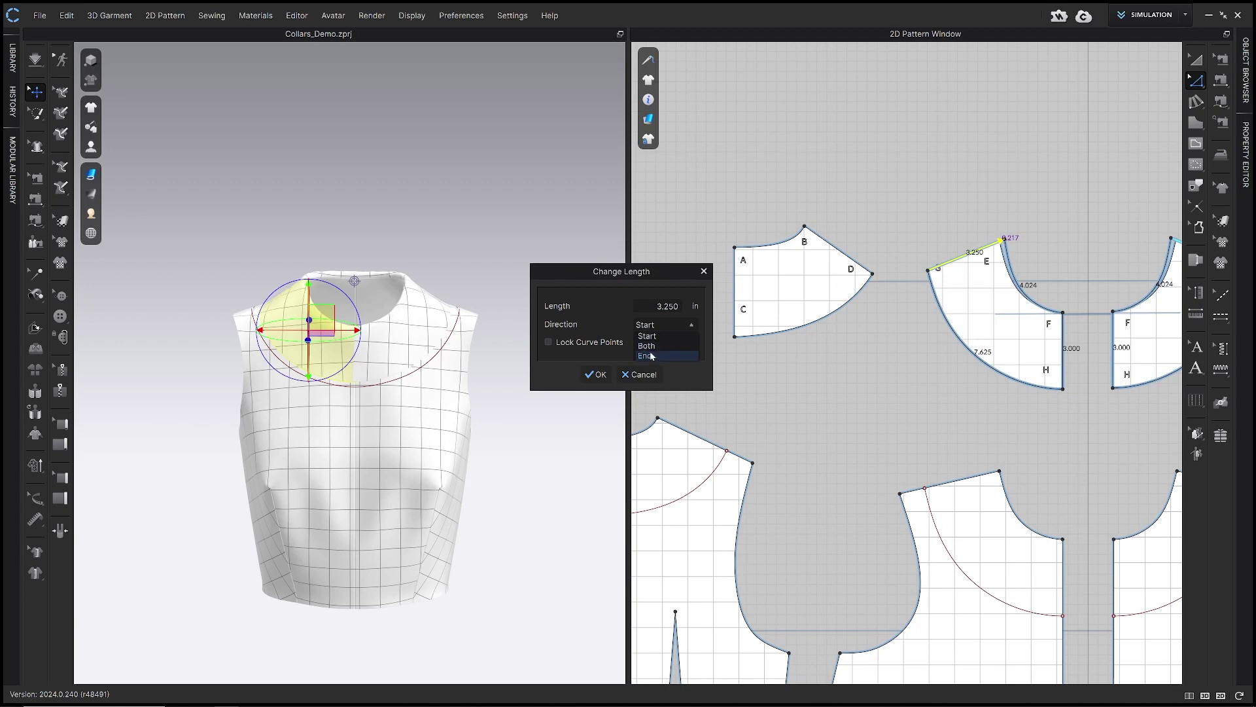
left_click(649, 356)
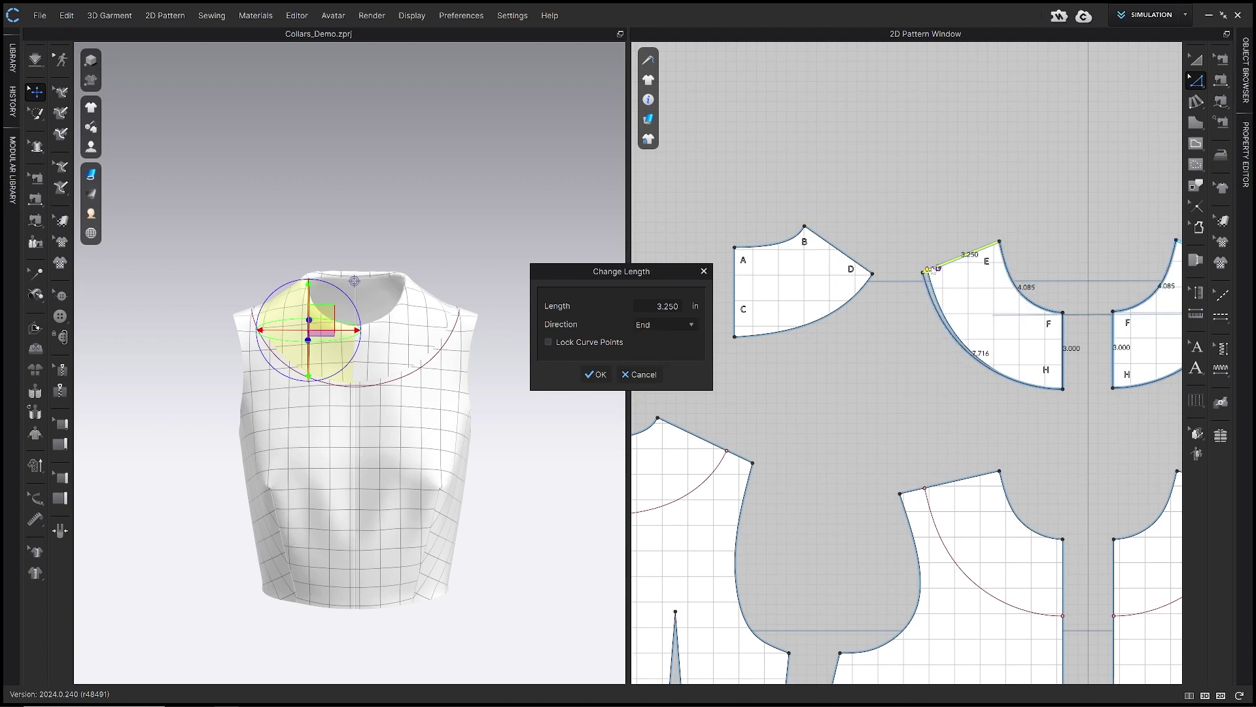
left_click(600, 375)
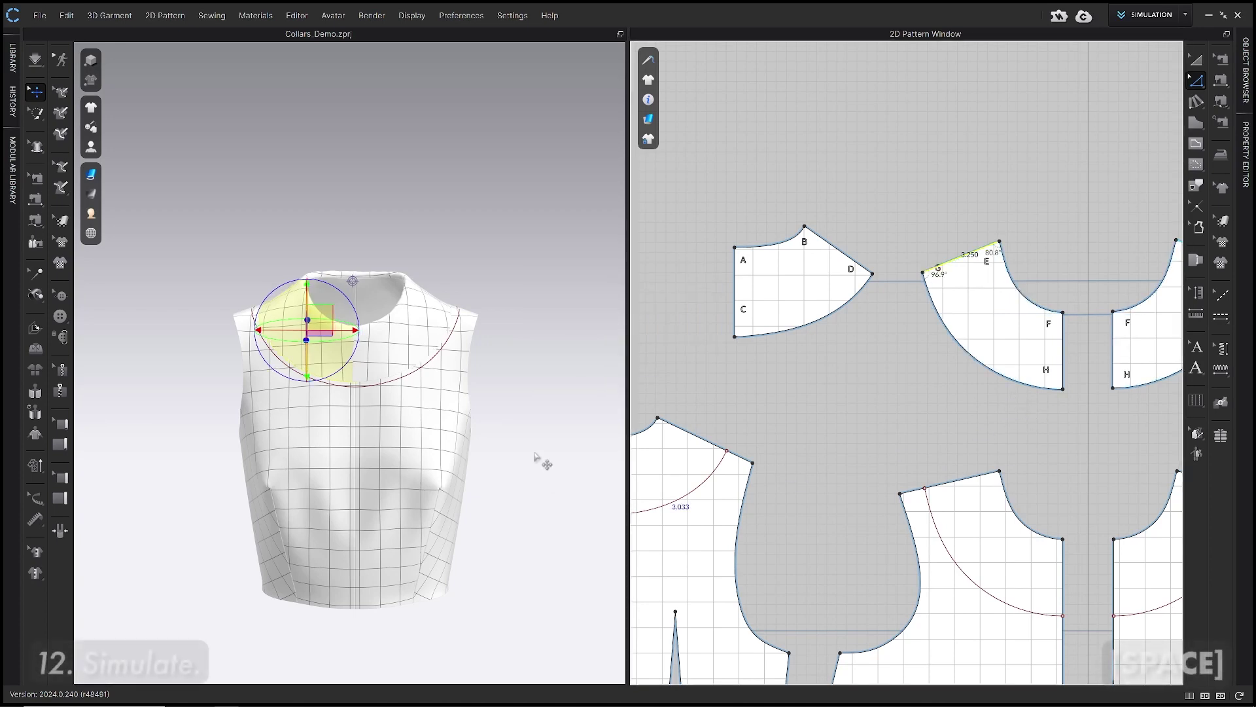
- Simulate the garment with the lengthened collar edges and check the collar's fit from the side and front
key("space")
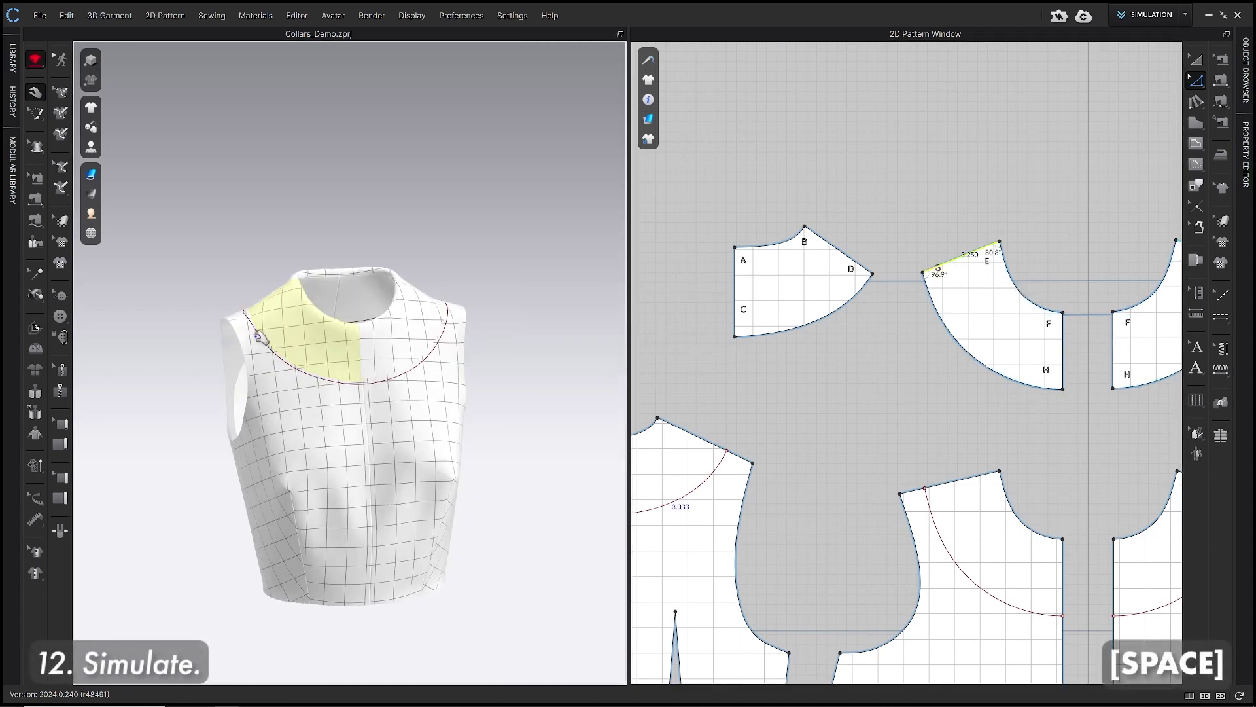
right_click_drag(324, 348, 292, 317)
left_click(253, 306)
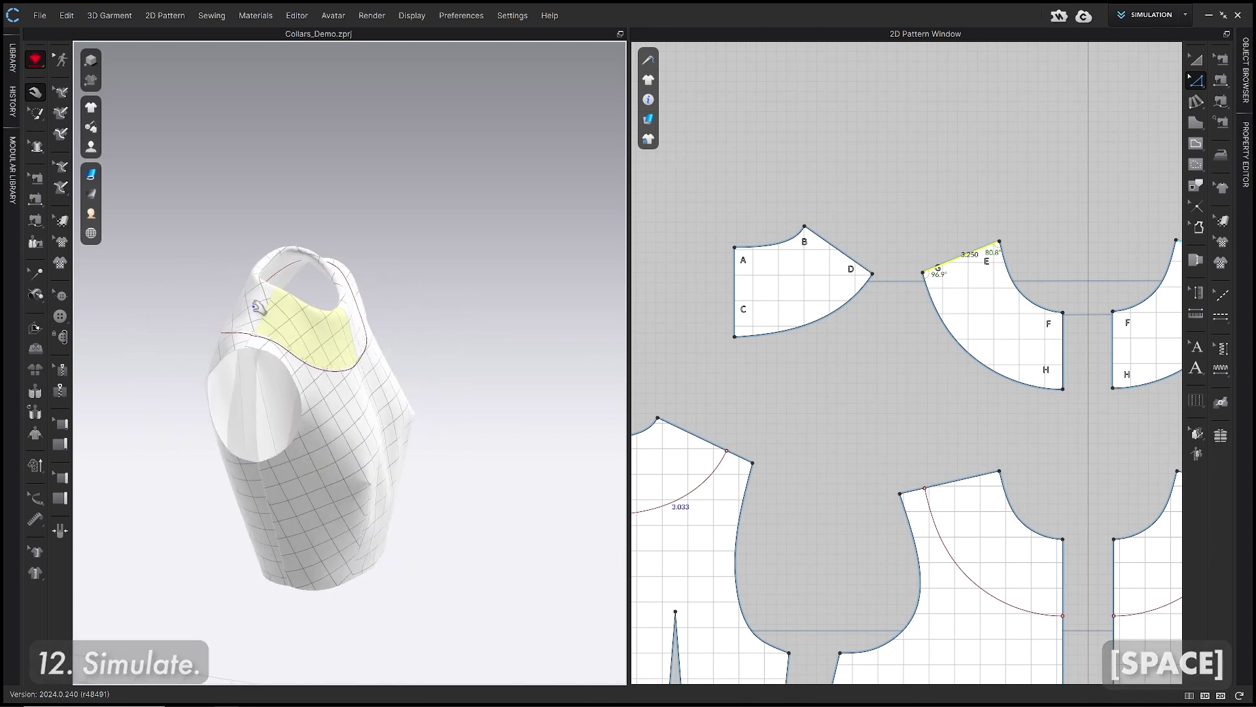
left_click(425, 339)
key("2")
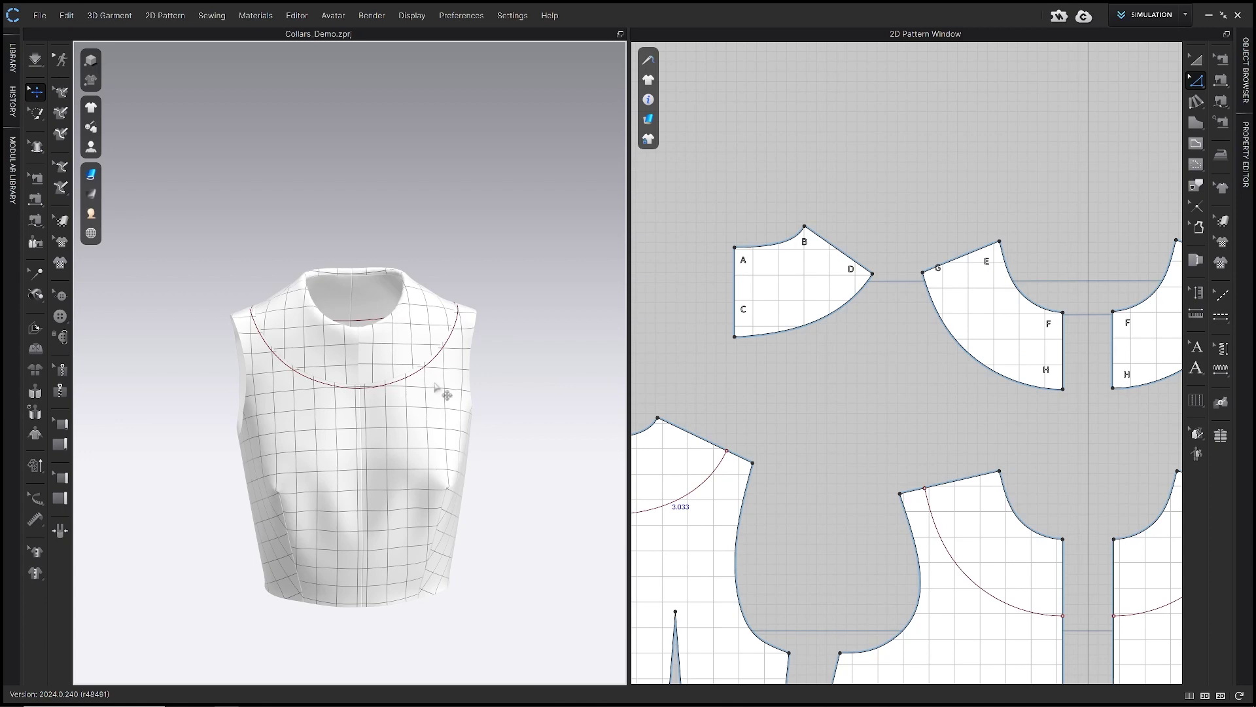
mouse_move(462, 353)
right_mouse_down()
mouse_move(483, 342)
mouse_move(434, 342)
mouse_move(458, 347)
right_mouse_up()
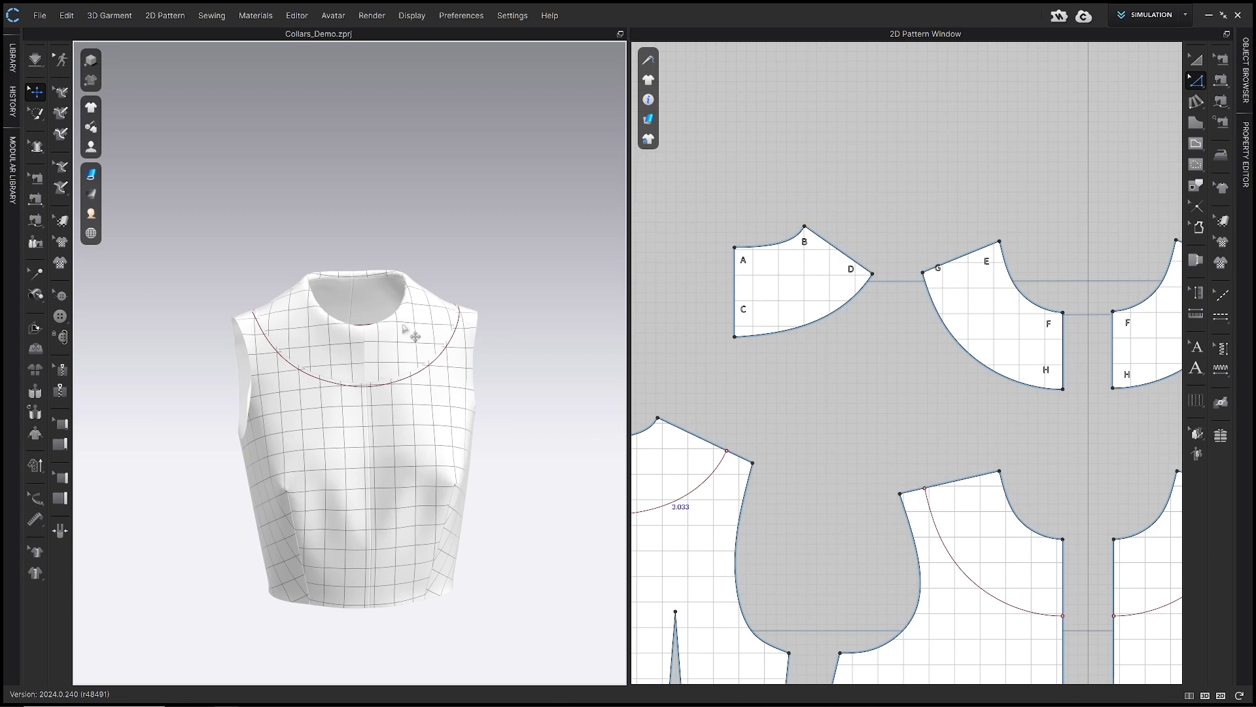
mouse_move(415, 328)
right_mouse_down()
mouse_move(415, 314)
mouse_move(396, 314)
right_mouse_up()
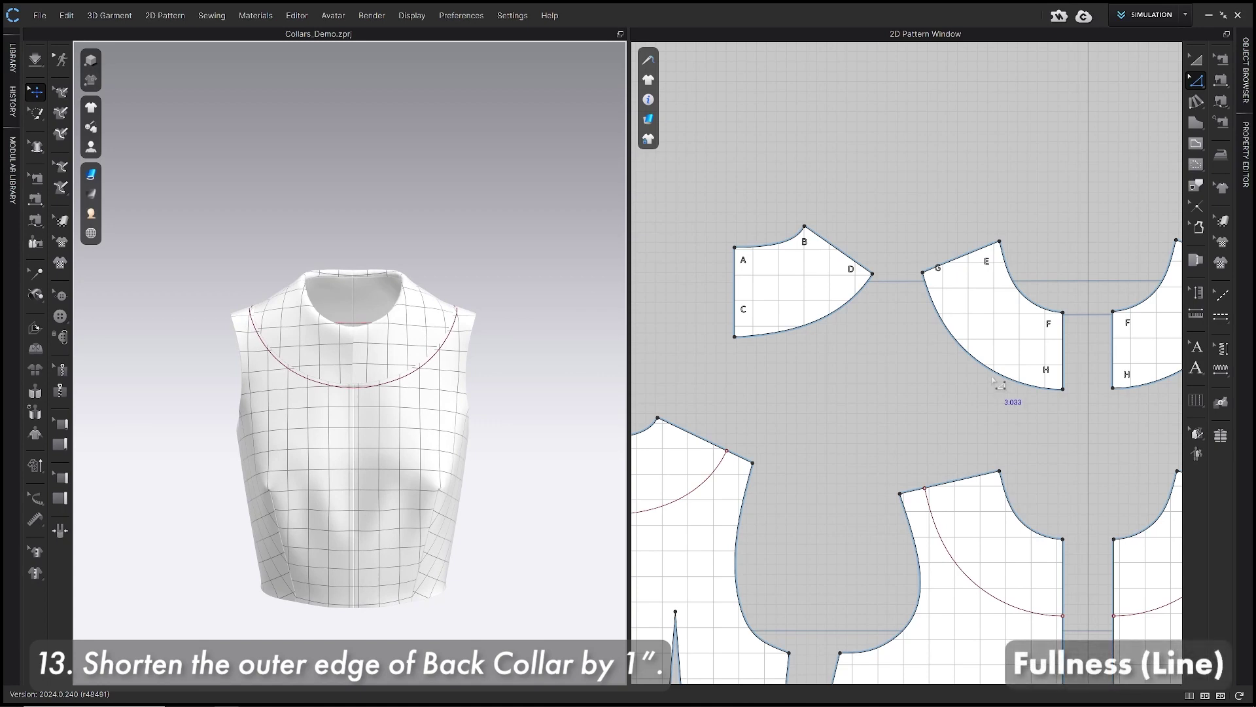
- Shorten the back collar's outer edge C–D by 1 in using Fullness (Line), with neckline A–B as the fullness line, and simulate the garment
left_click(1200, 103)
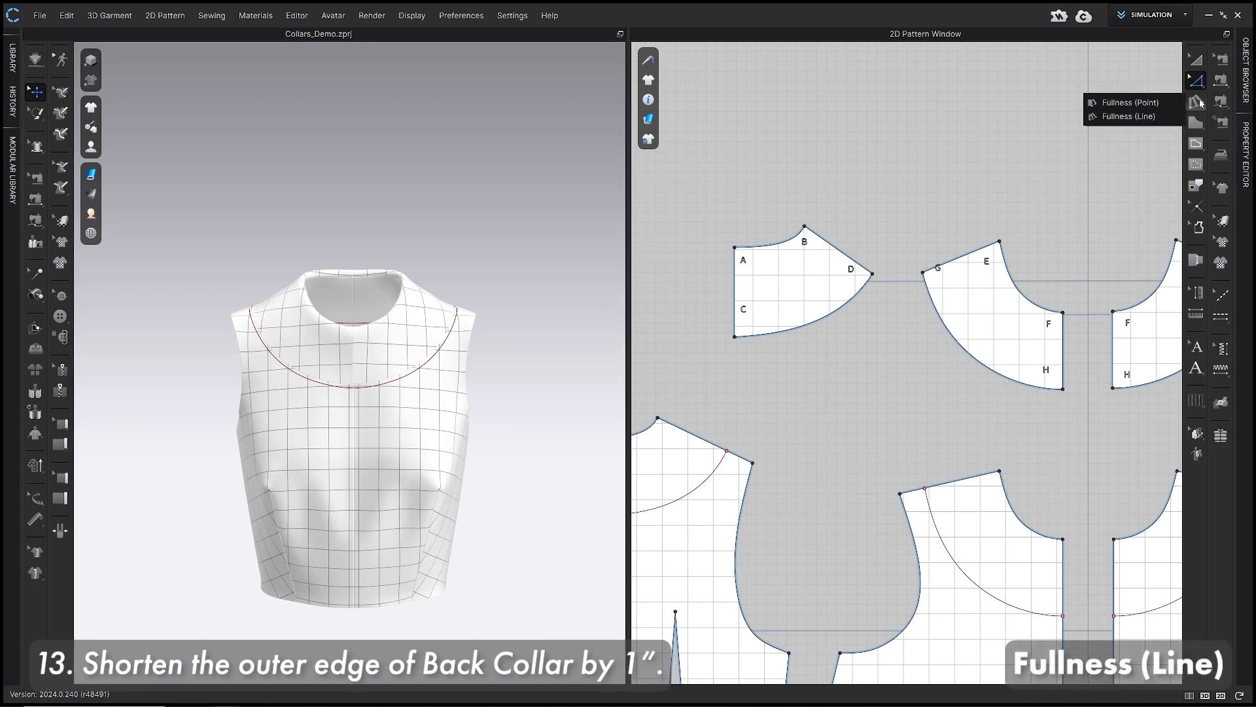
left_click(1165, 117)
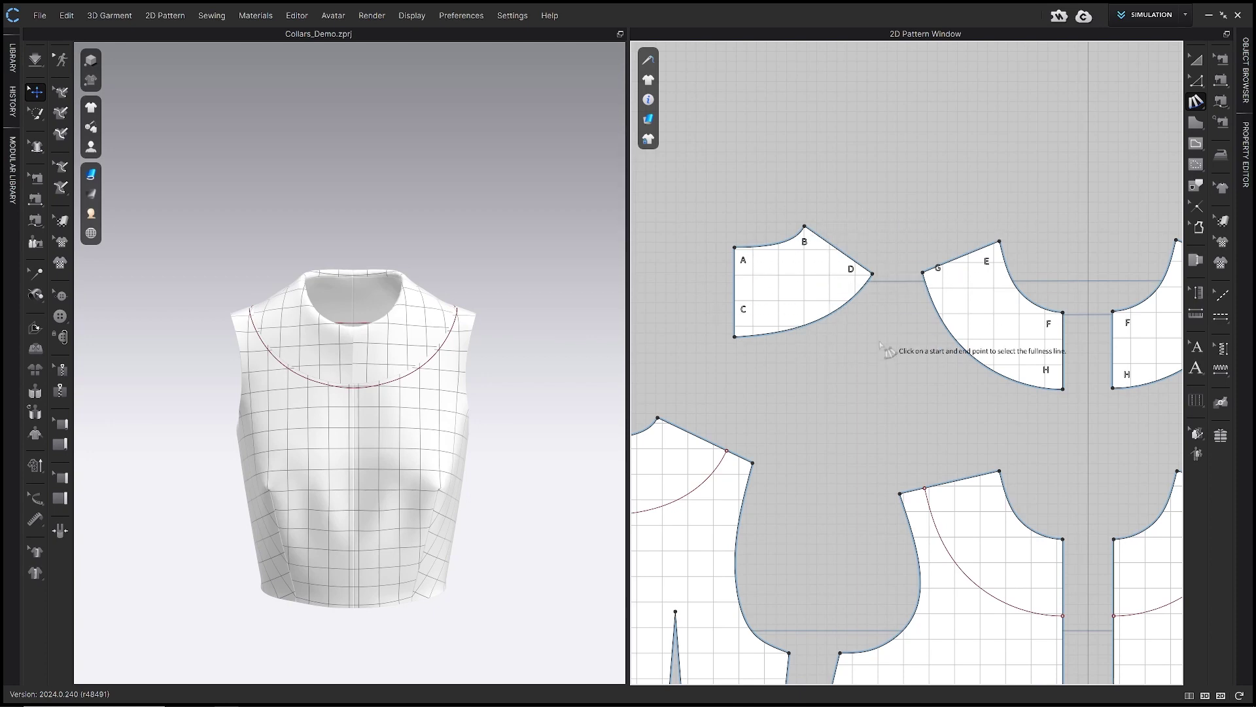
left_click(735, 248)
left_click(804, 227)
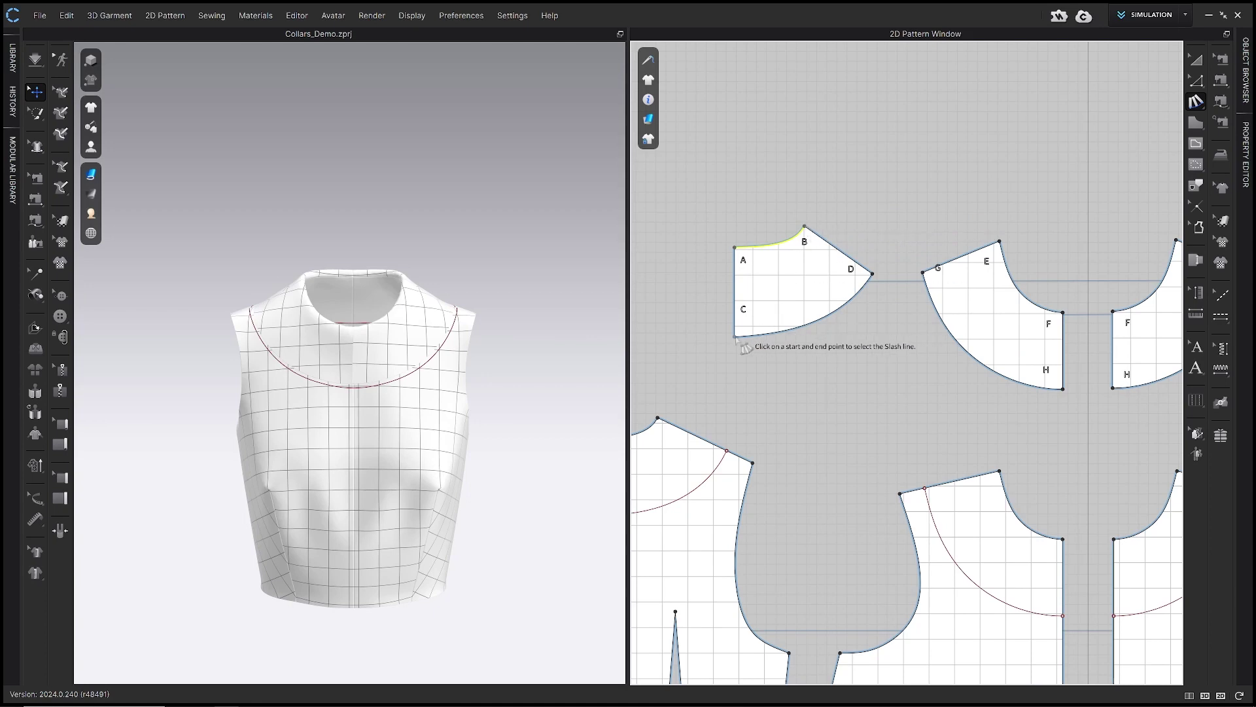
left_click(735, 337)
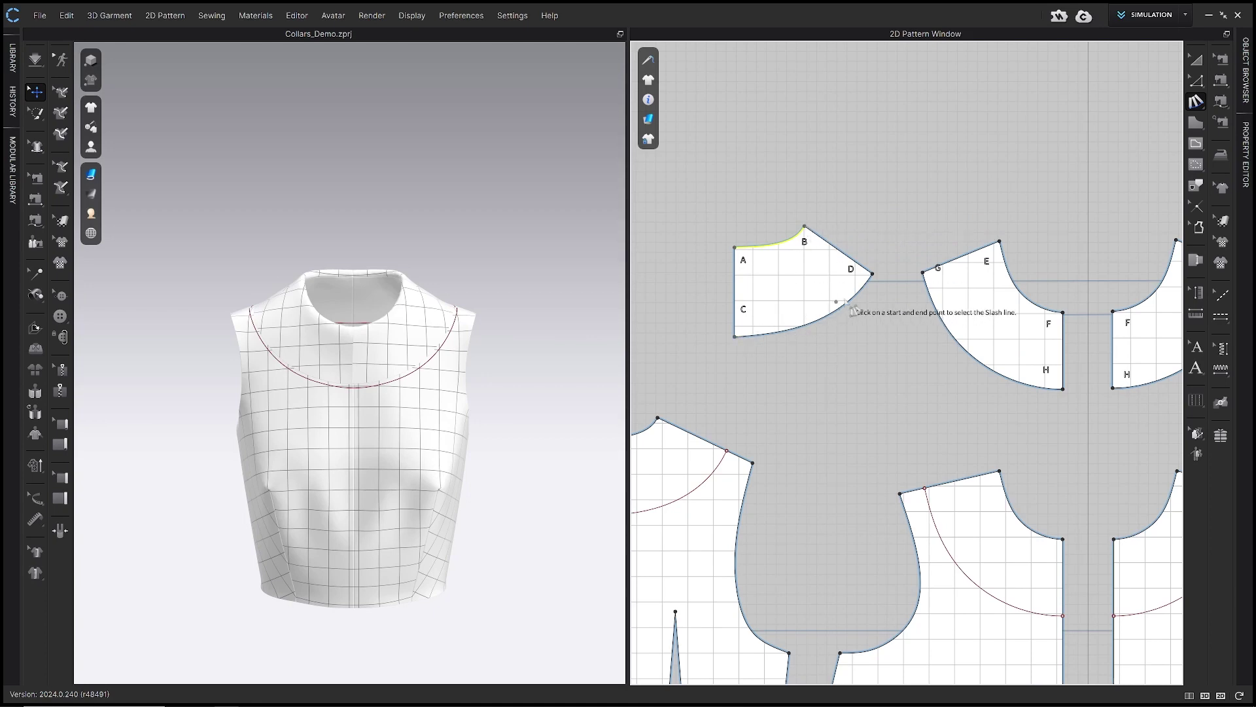
left_click(872, 275)
left_click_drag(683, 220, 653, 131)
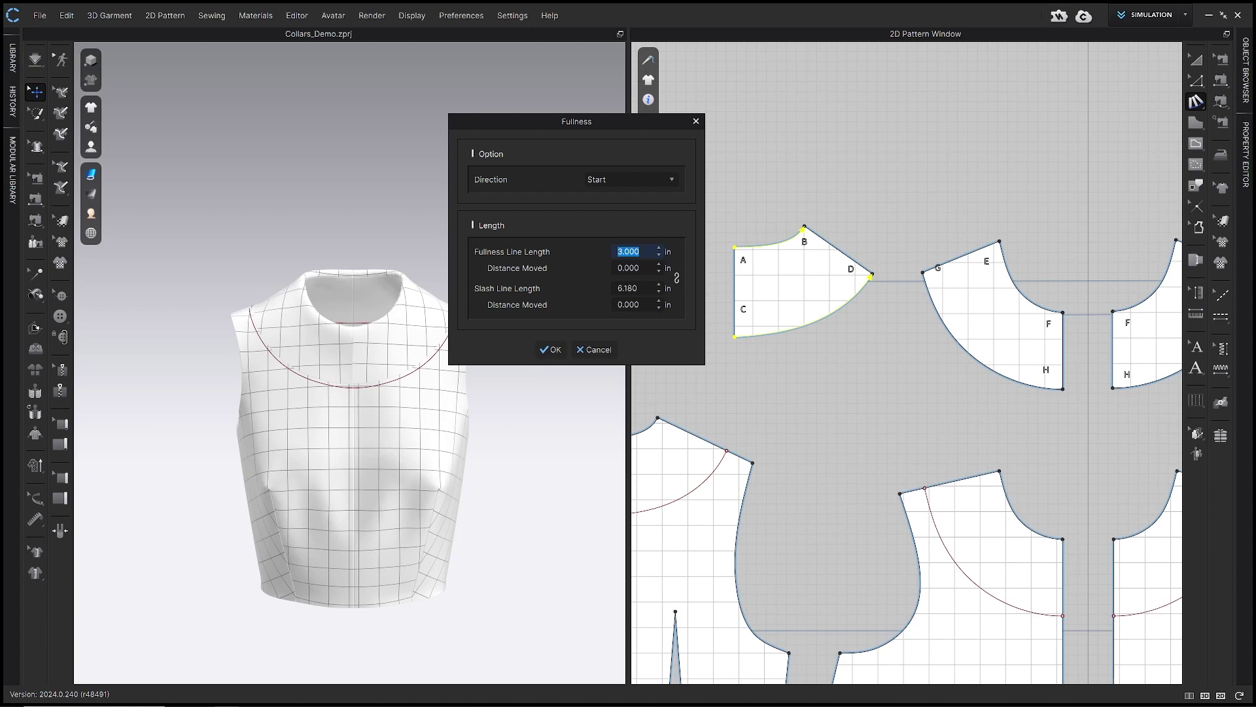
left_click(481, 171)
left_click(629, 304)
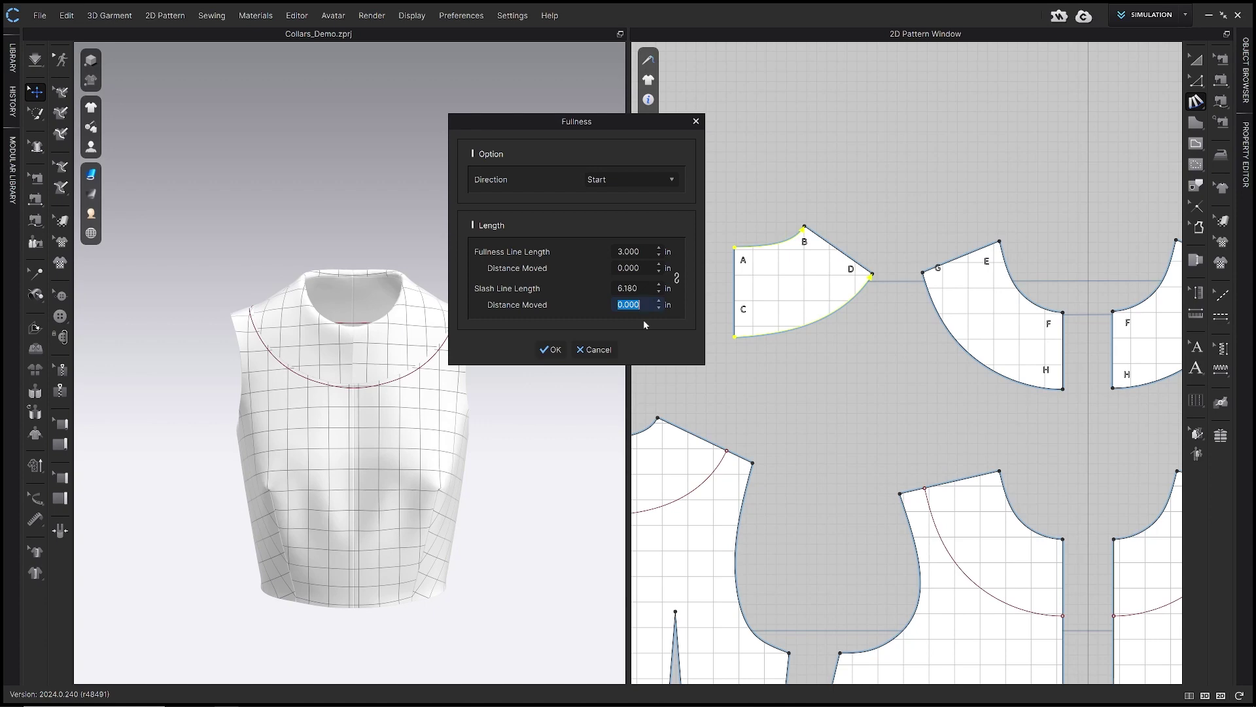
type("-1")
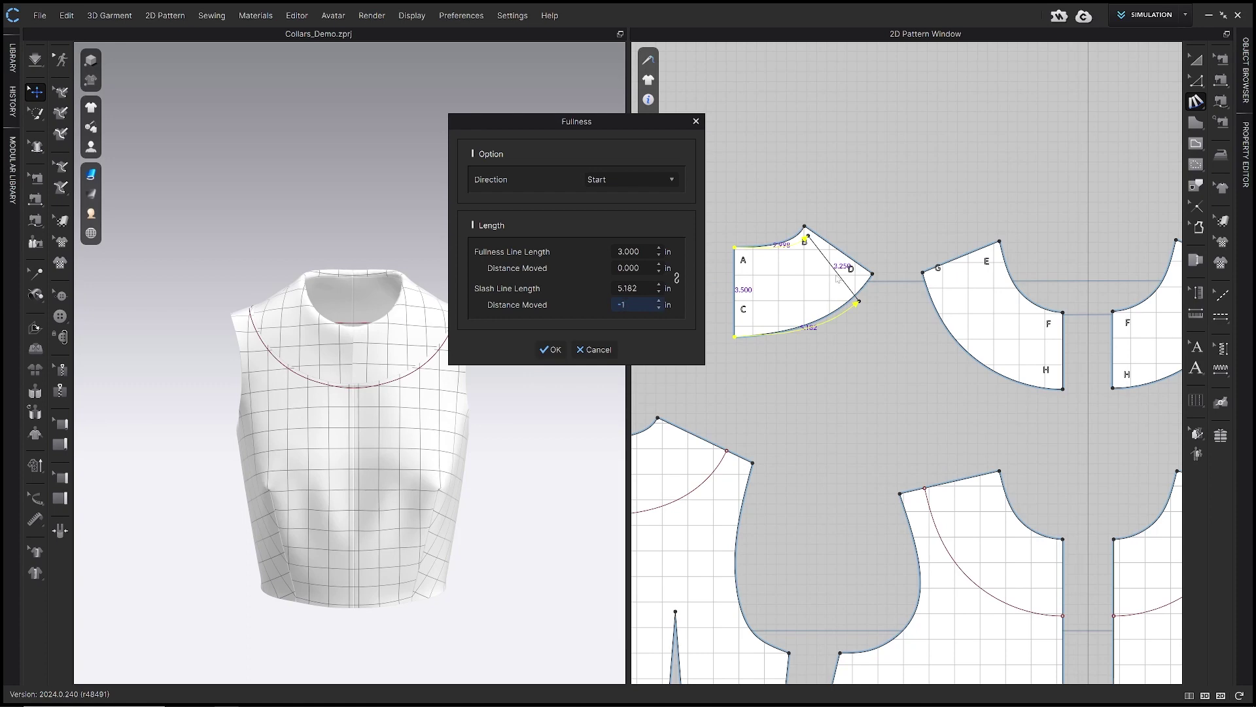
left_click(553, 350)
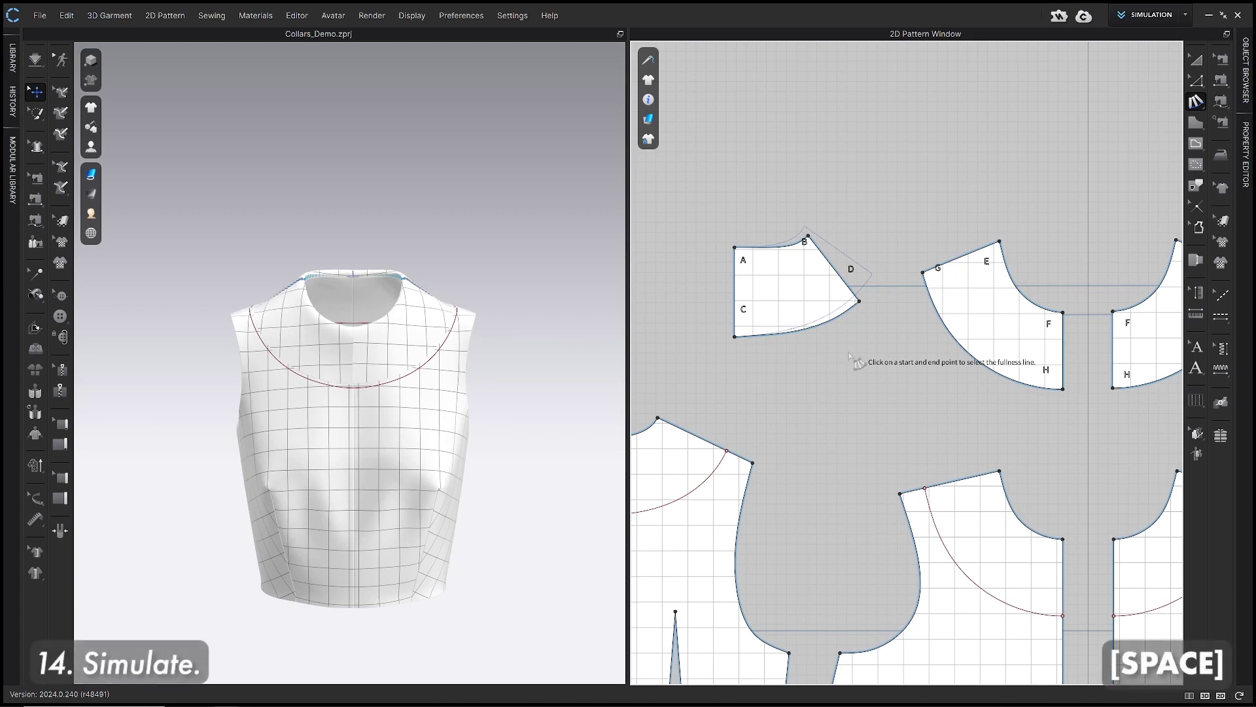
key("space")
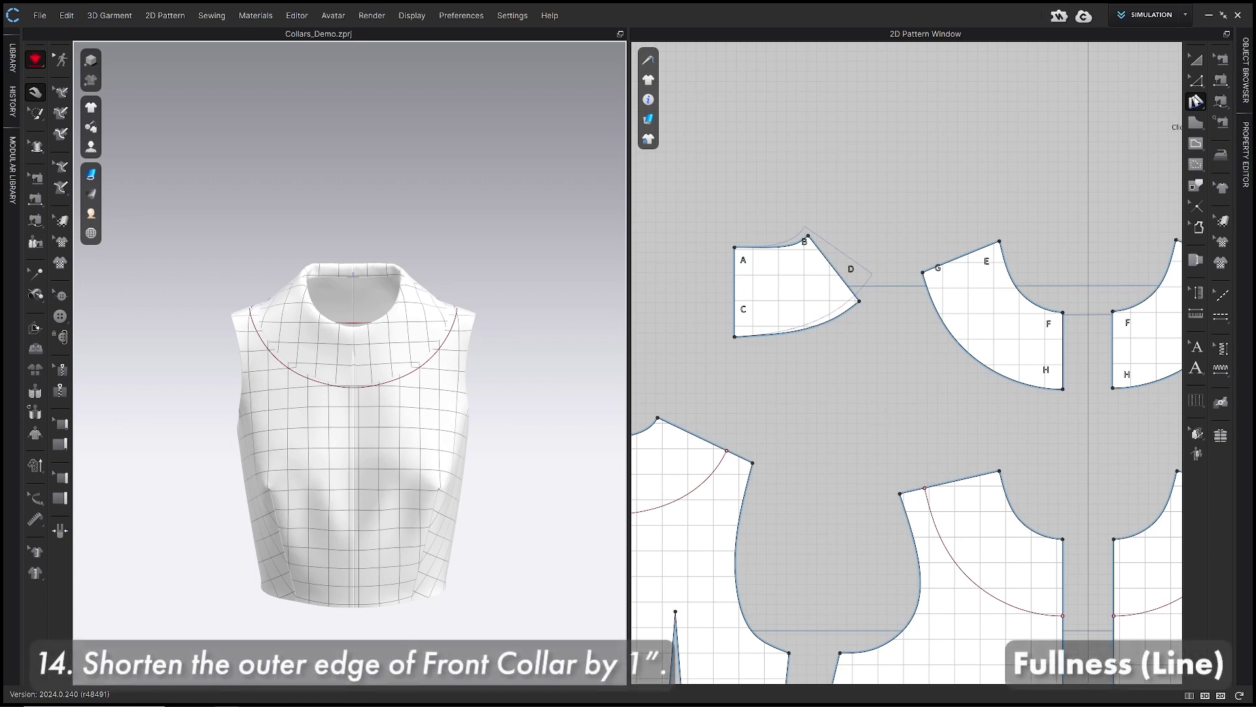
- Shorten the front collar's outer edge G–H by 1 in using Fullness (Line), with neckline E–F as the fullness line
left_click(1196, 101)
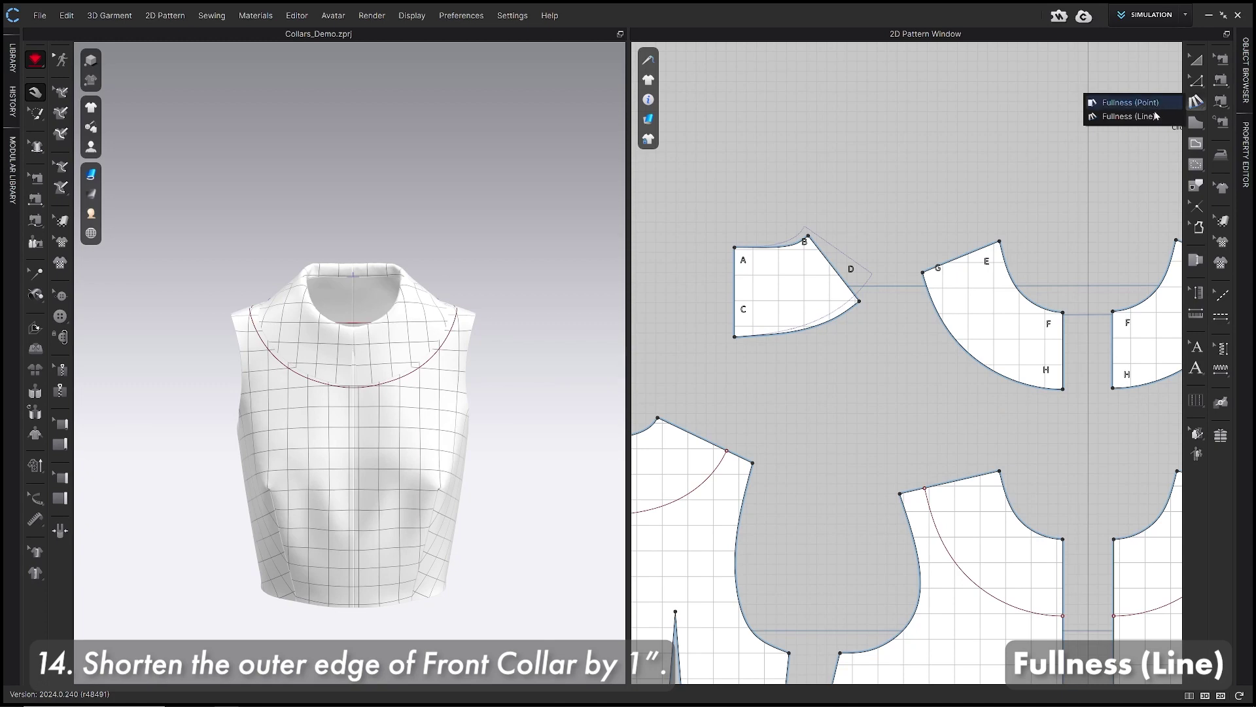
left_click(1131, 117)
right_click_drag(1017, 229, 1015, 226)
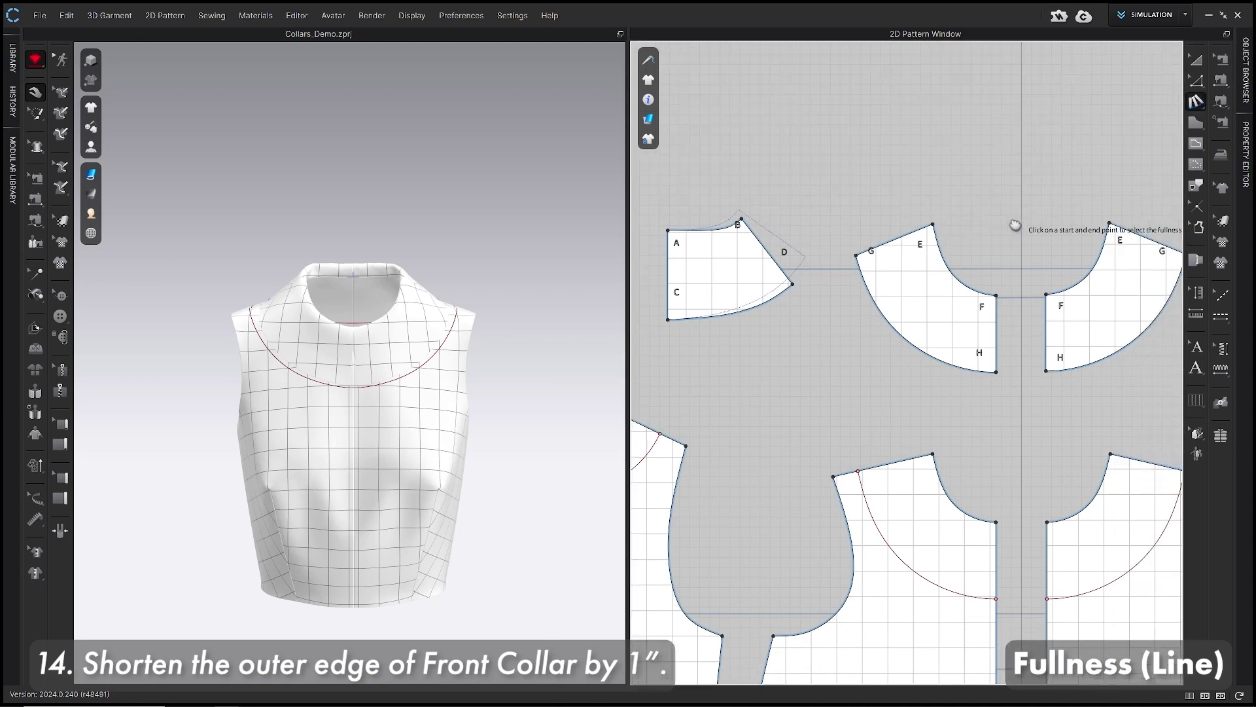
left_click(933, 226)
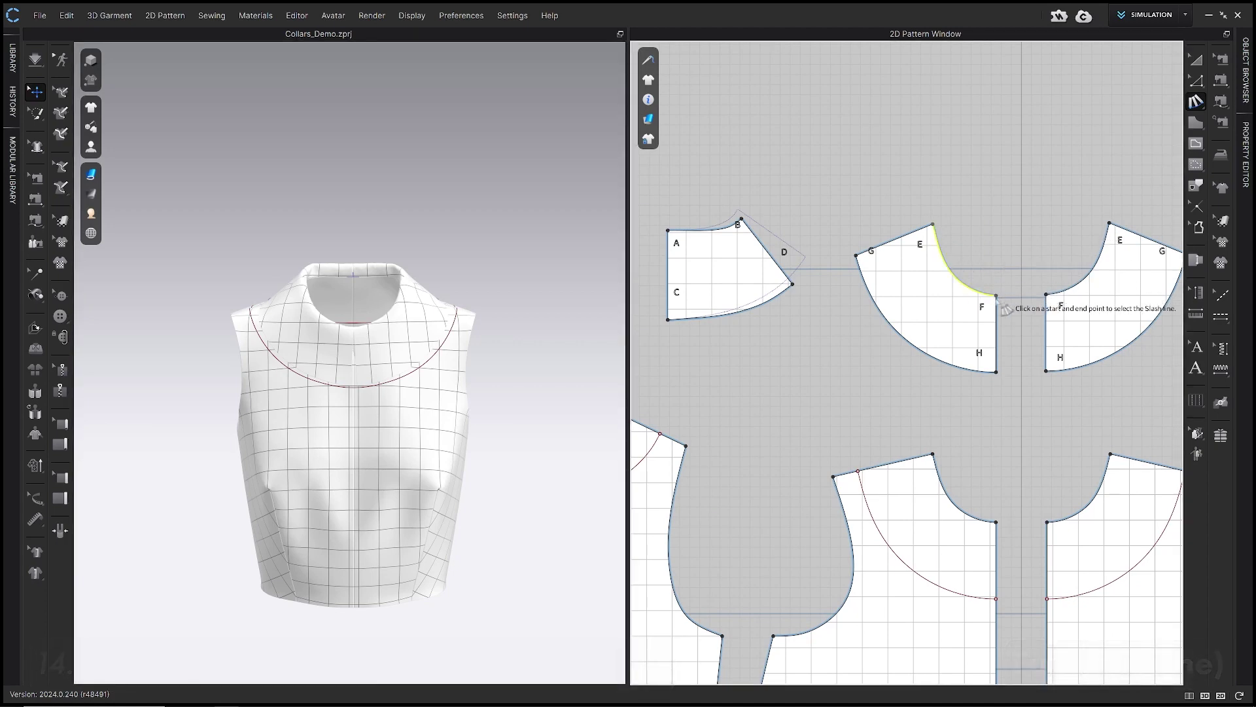
left_click(996, 295)
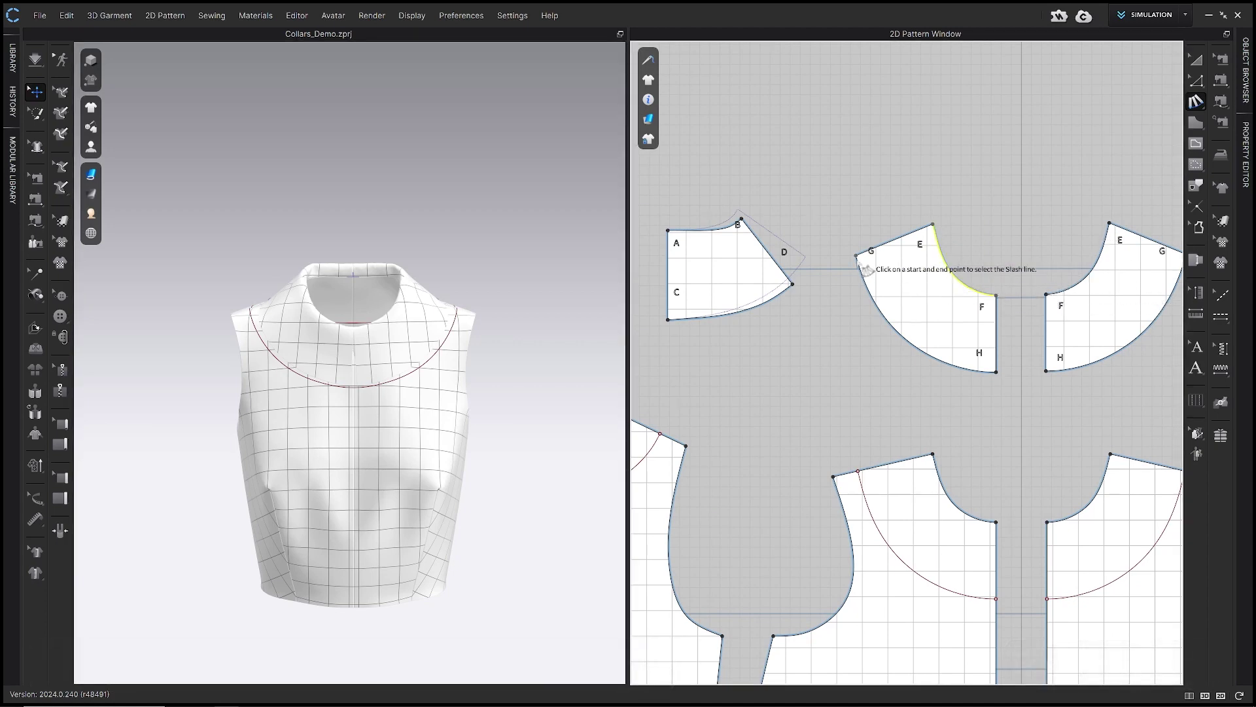
left_click(857, 257)
left_click(996, 372)
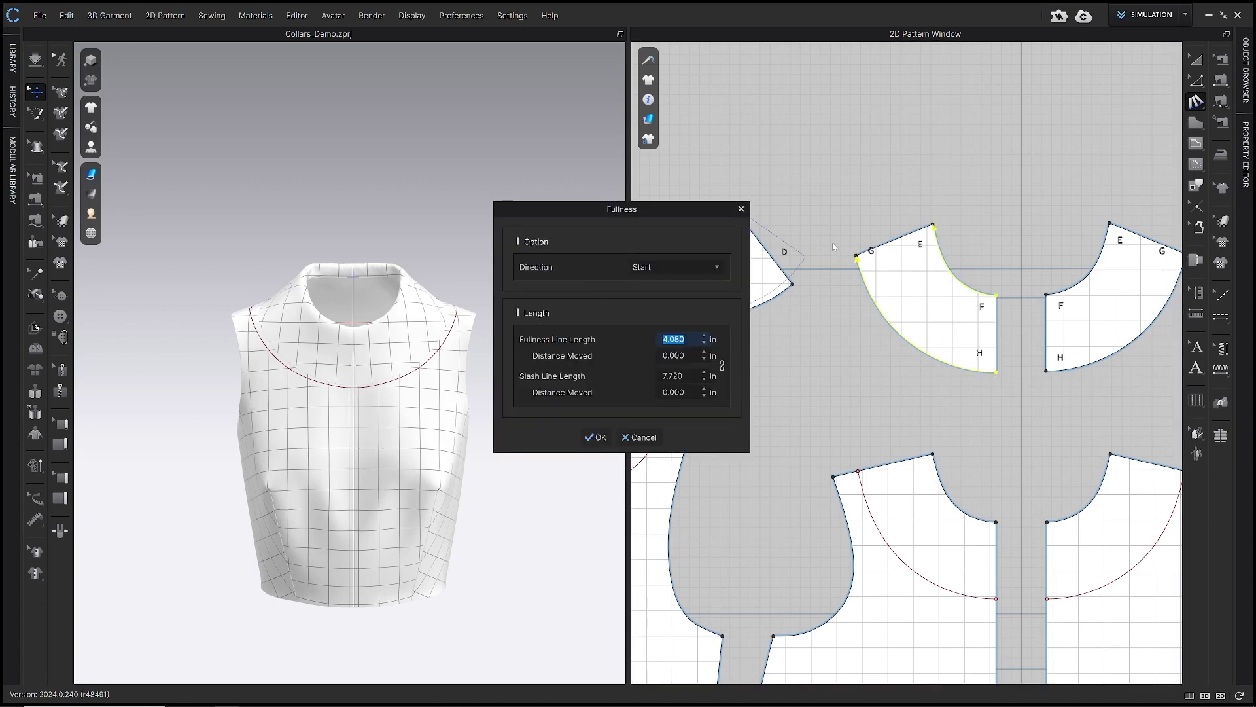
left_click(673, 392)
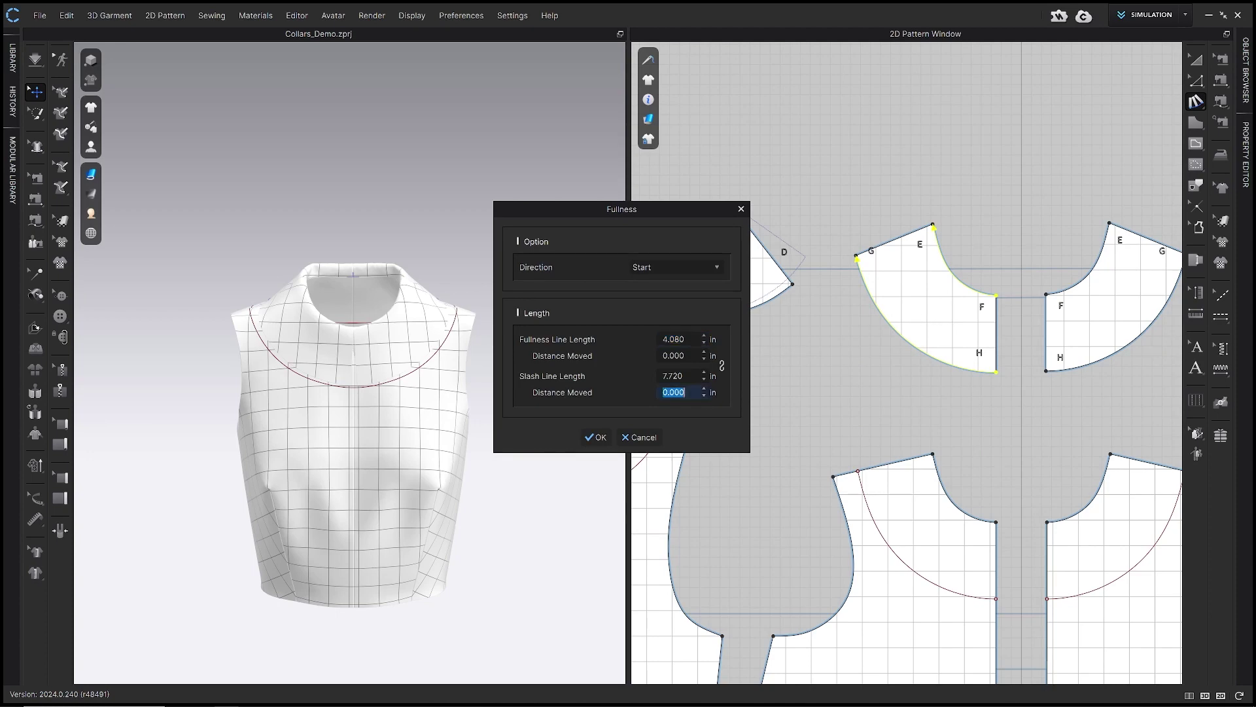
type("-1")
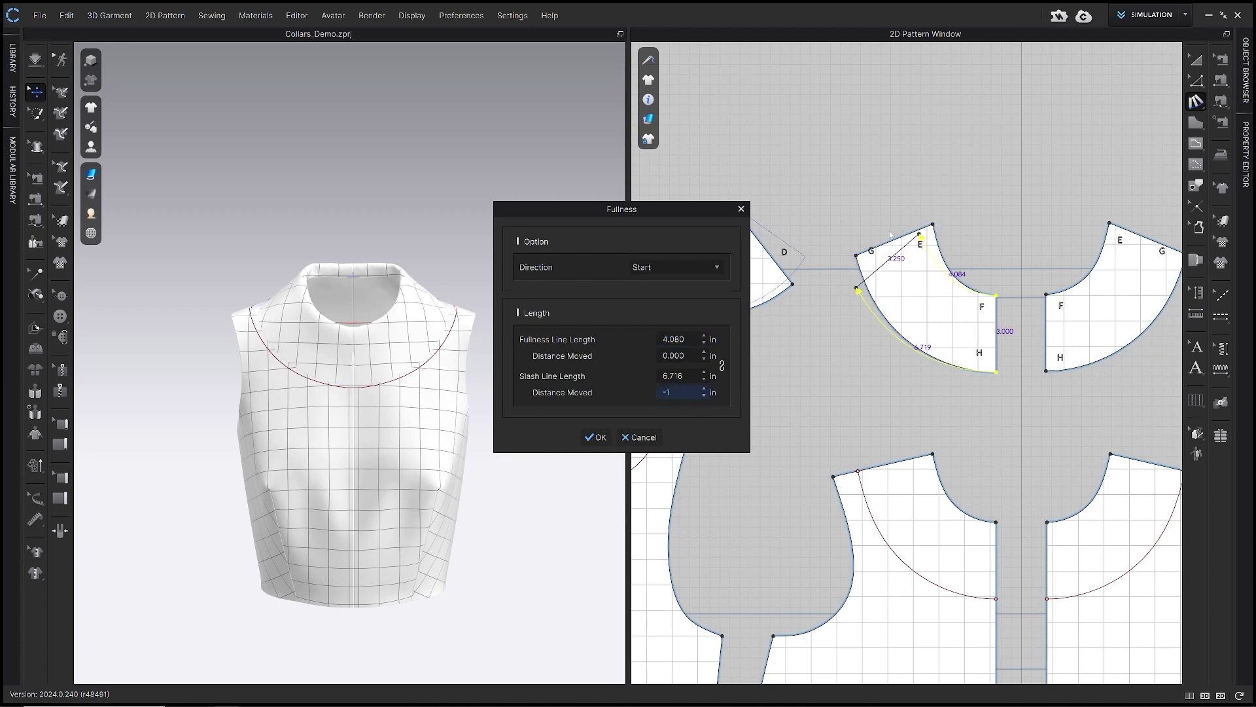
left_click(600, 438)
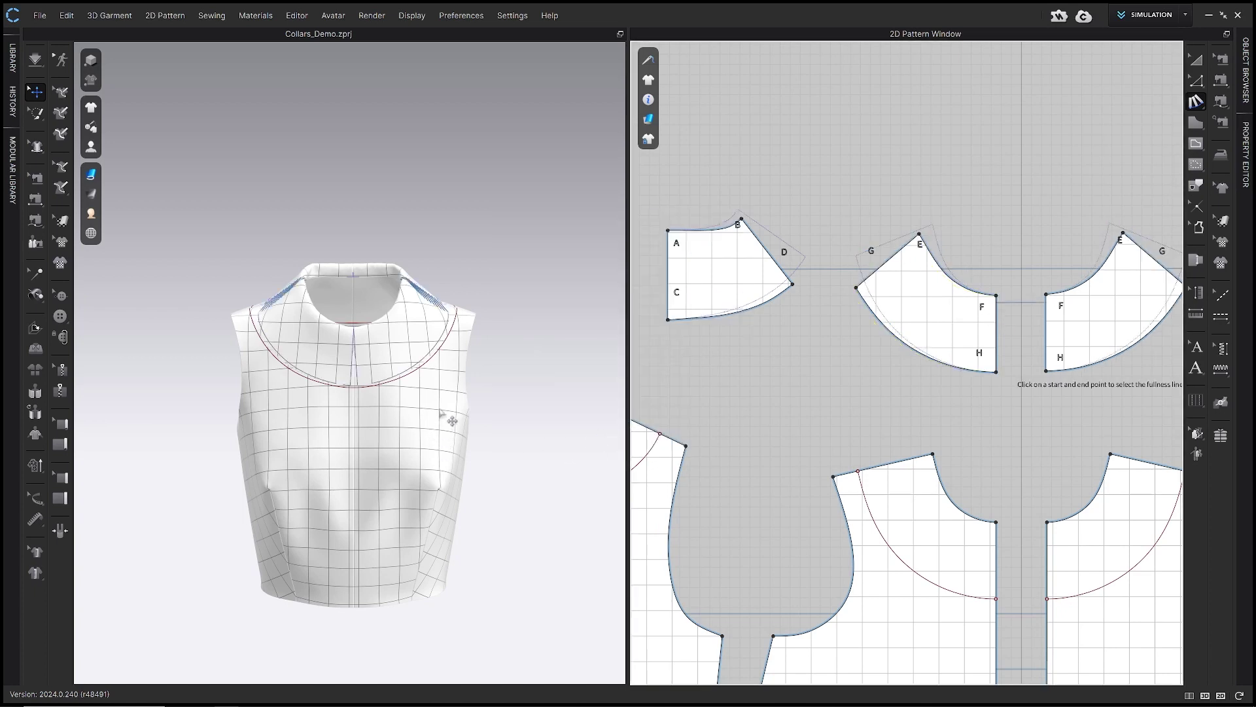
- Simulate the garment with the shortened outer edges and pull on the front collar to check how it falls
key("space")
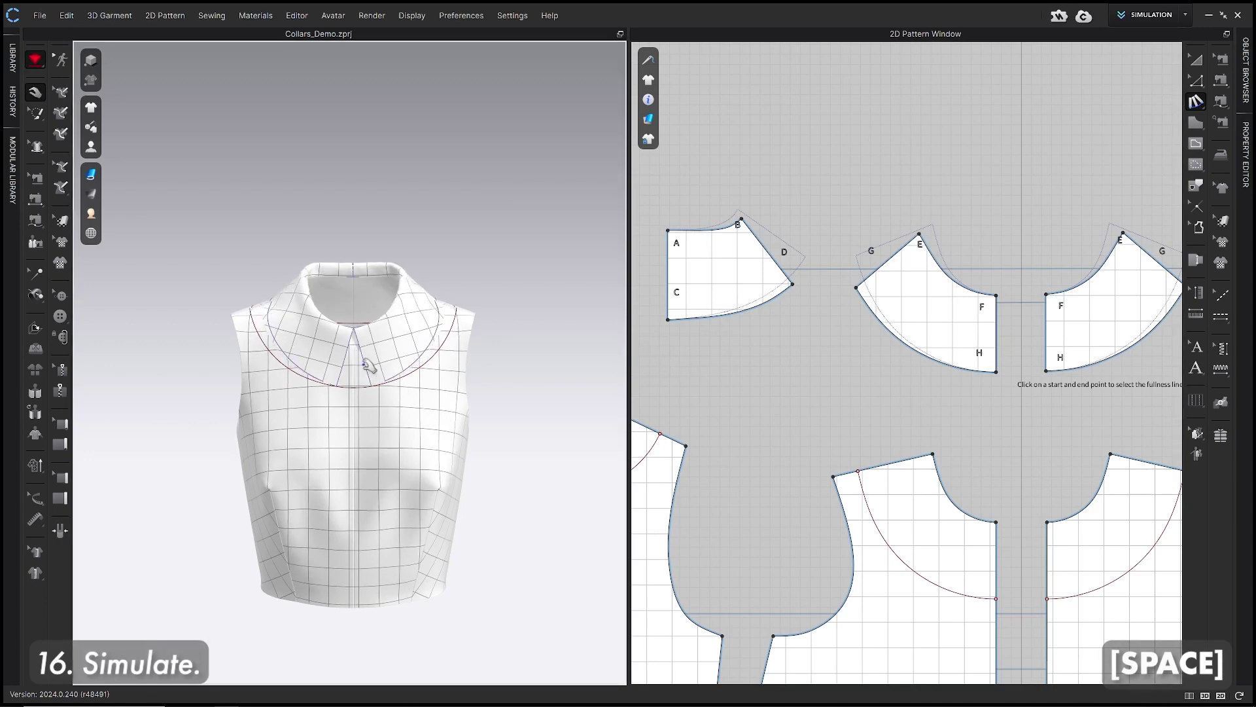
left_click_drag(341, 341, 375, 335)
left_click(373, 329)
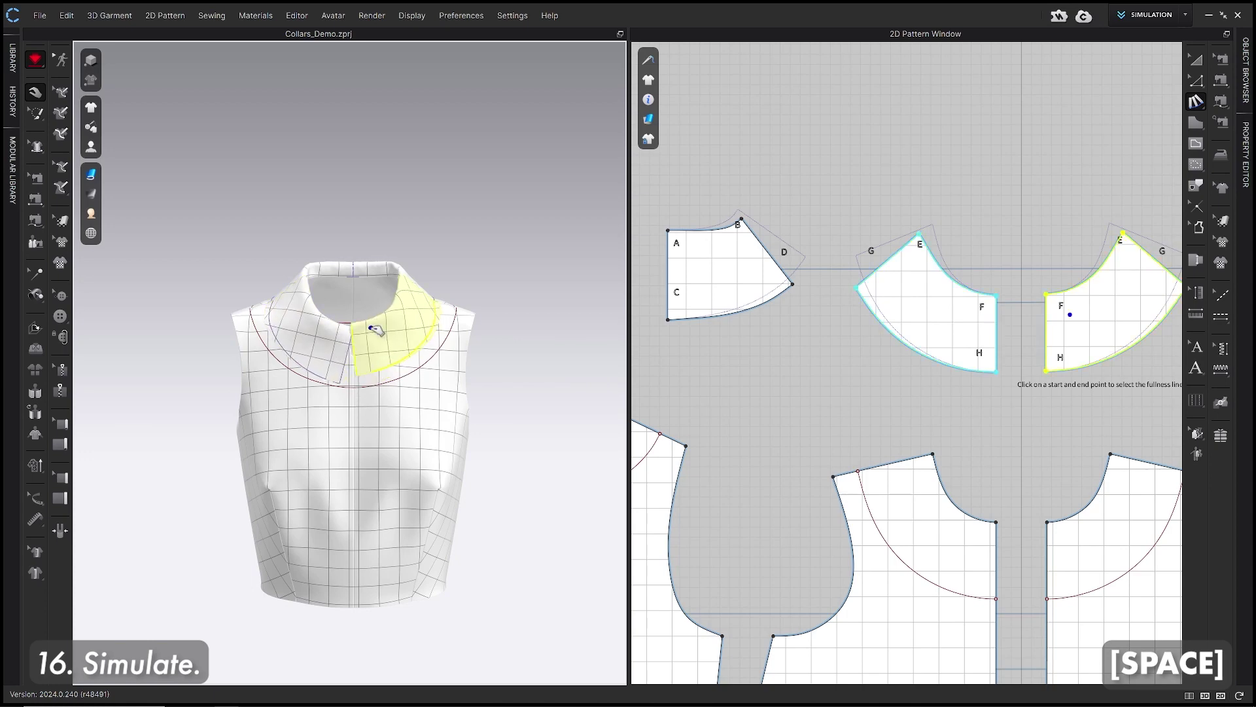
key("space")
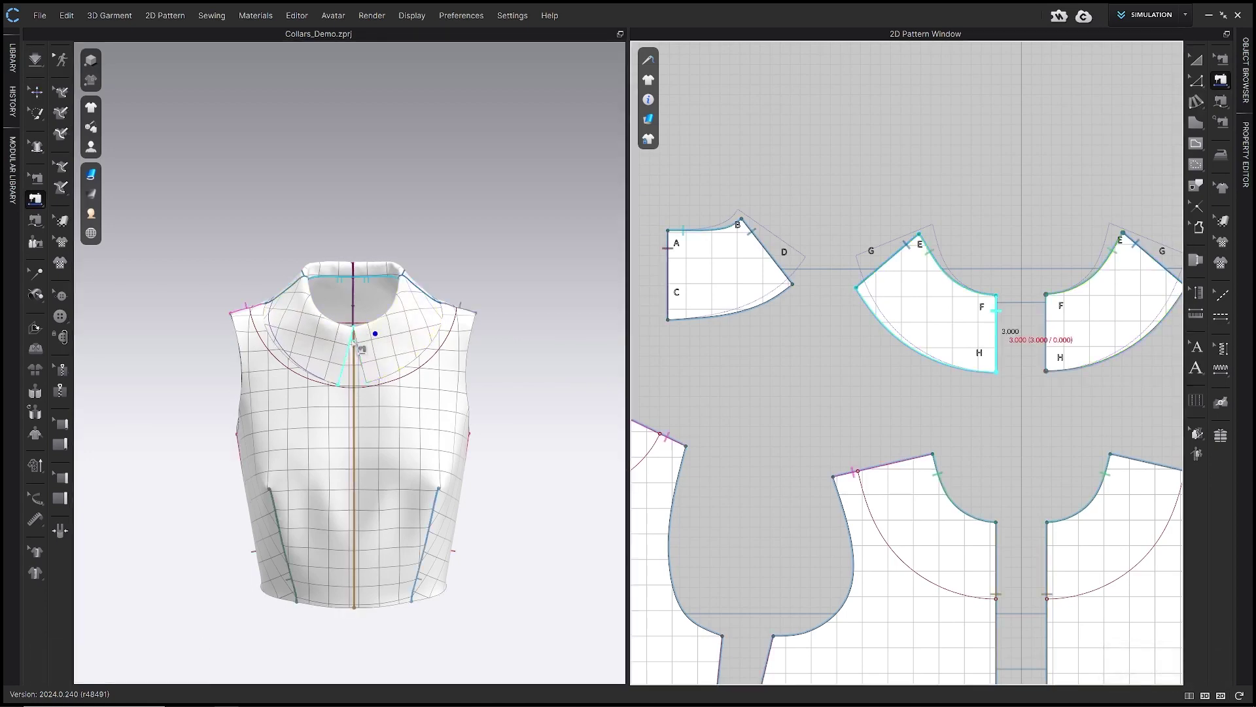
- Try sewing the front collar's center front edges F–H together and simulate the closed collar
left_click(358, 349)
key("space")
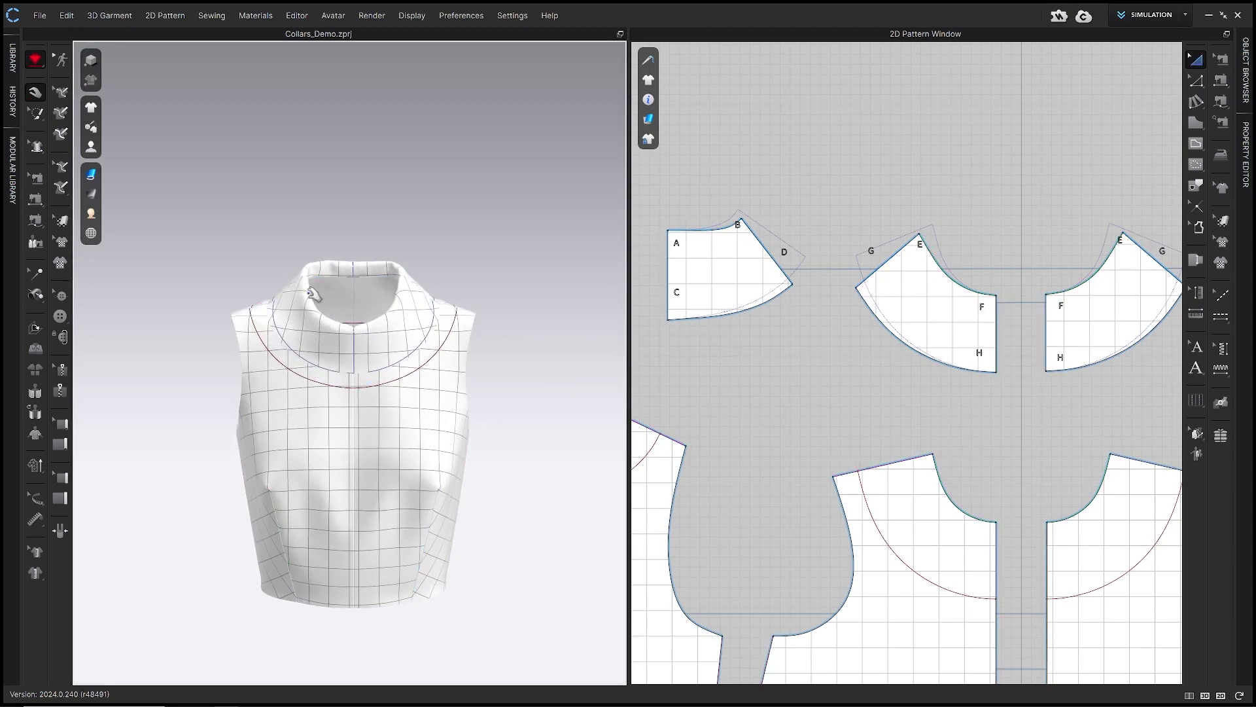
key("space")
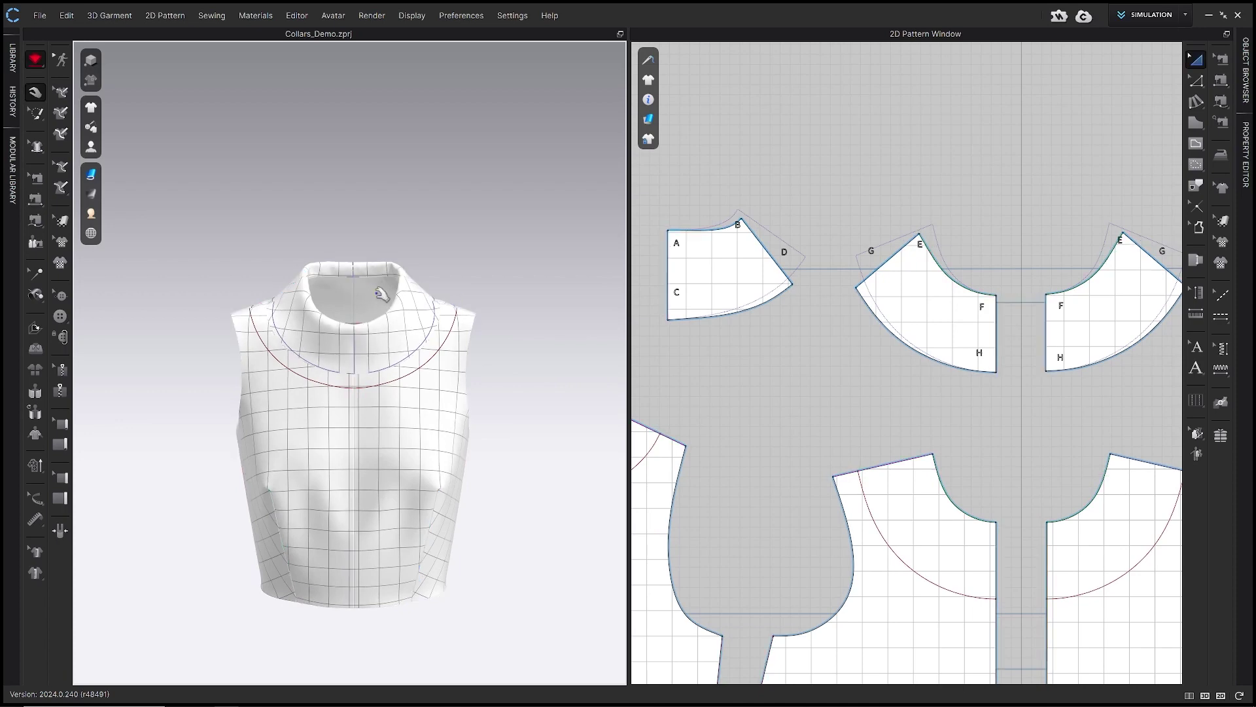
key("n")
key("space")
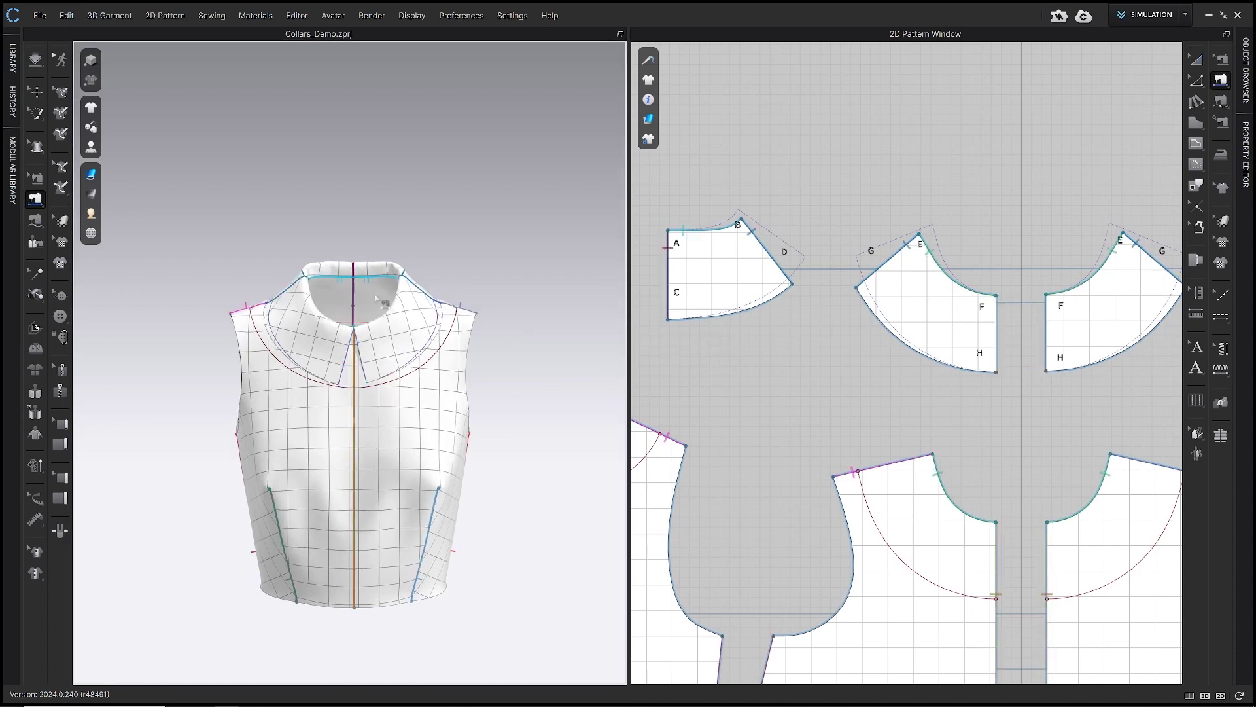
key("space")
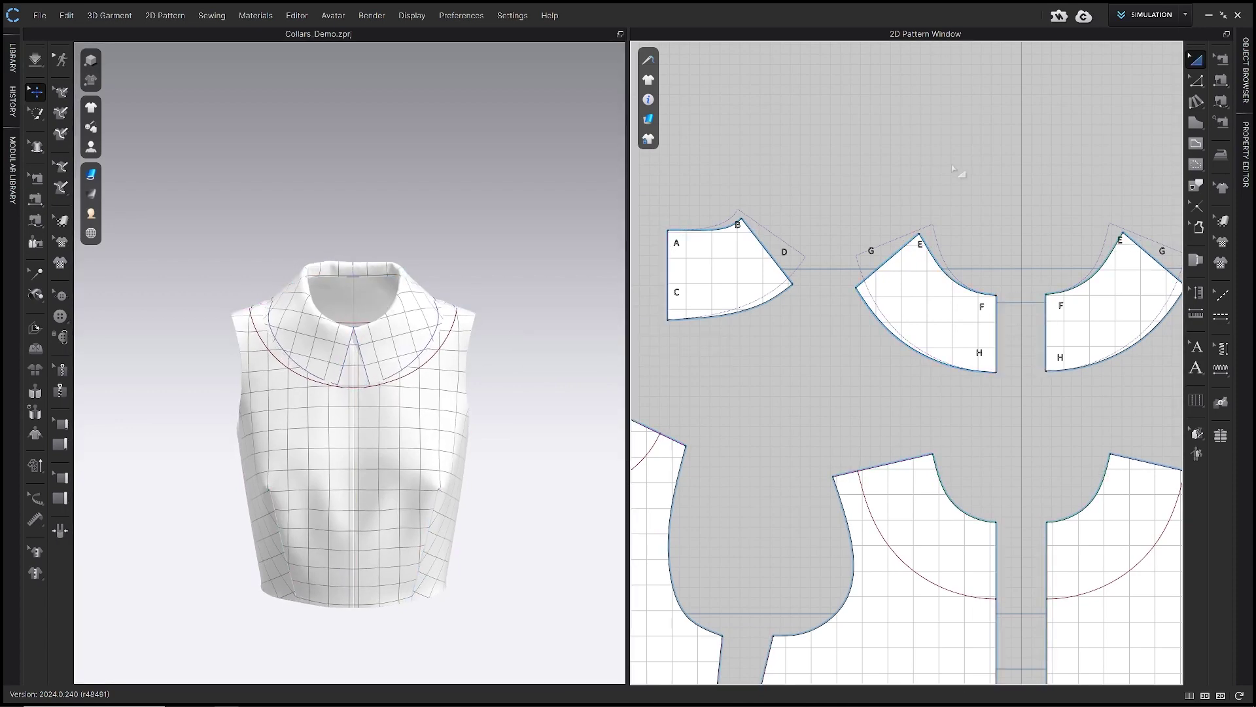
- Measure the combined length of the back collar neckline A–B and the front collar neckline E–F
scroll(991, 268, "down", 2)
right_click_drag(991, 269, 929, 308)
key("z")
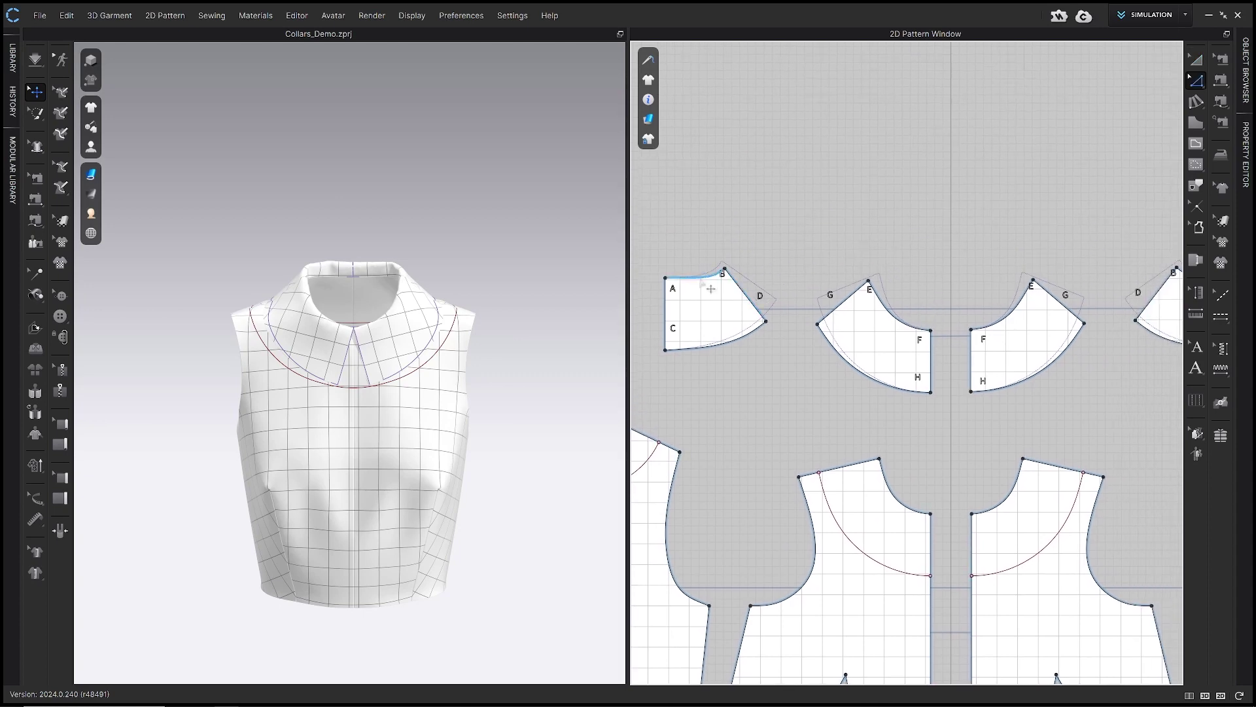
left_click(695, 276)
left_click(914, 326)
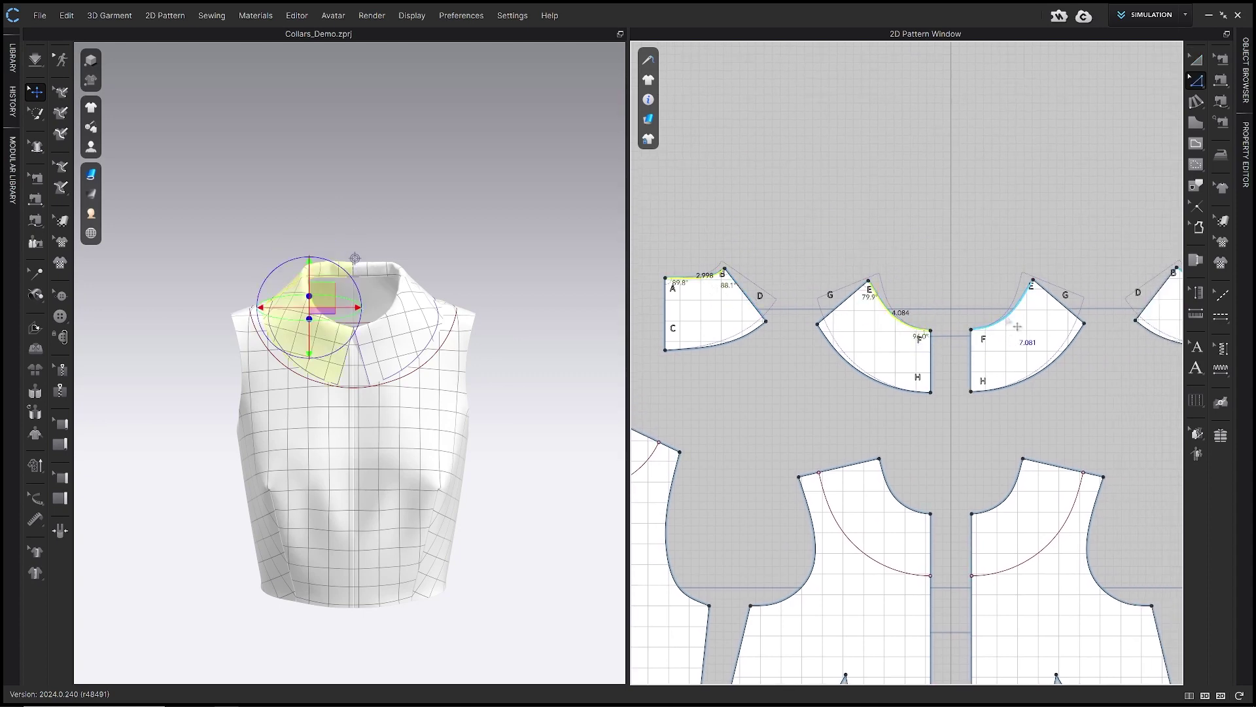
scroll(1042, 315, "down", 1)
right_click_drag(1042, 315, 981, 325)
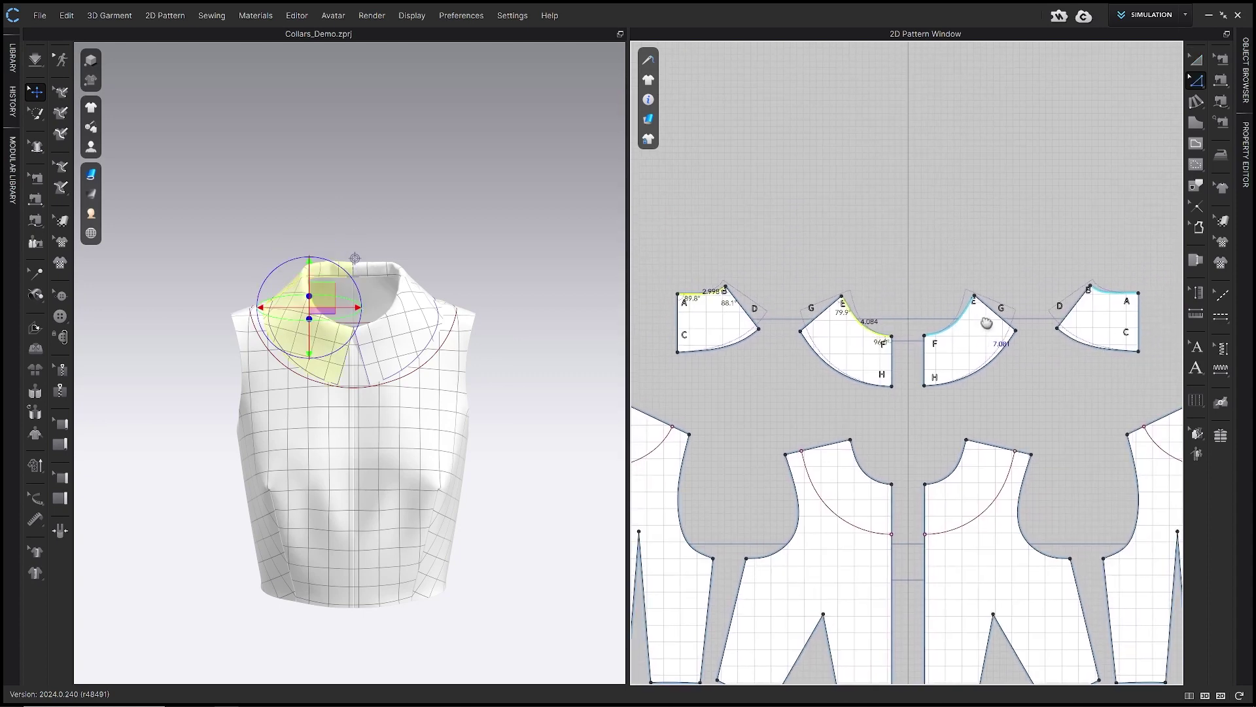
left_click(950, 264)
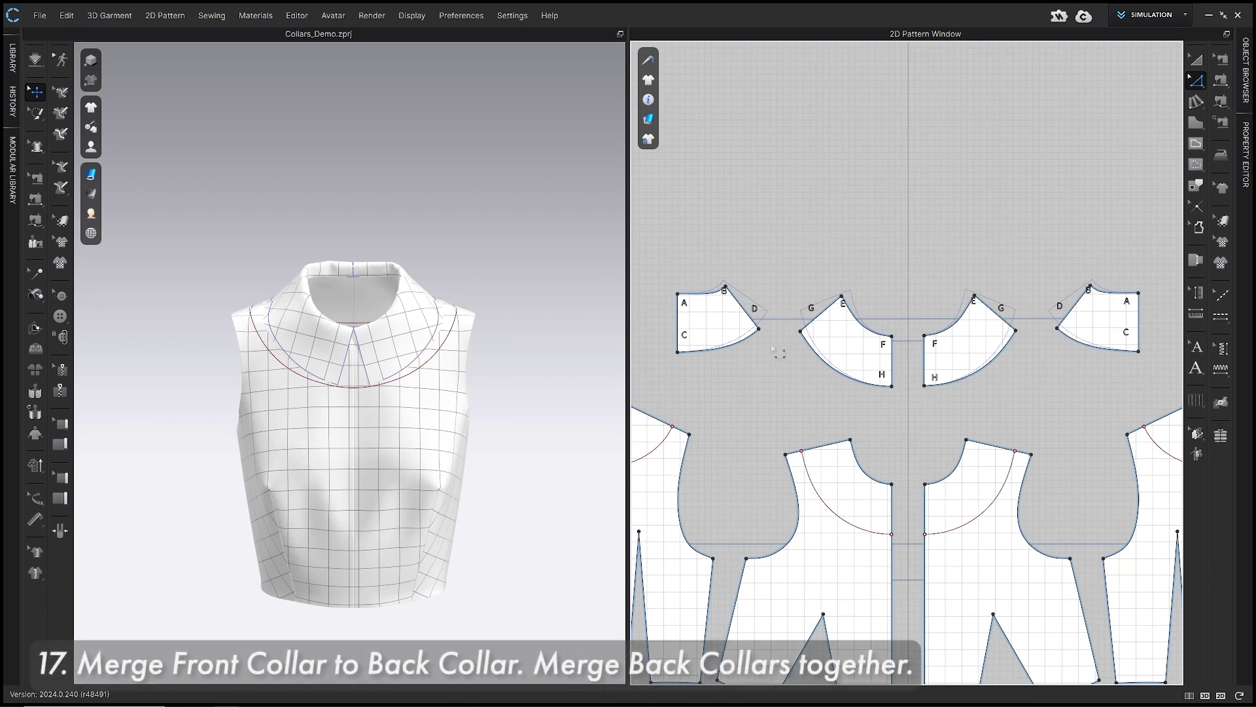
- Merge the front collar to the back collar along their sewn shoulder seam, B–D to E–G
scroll(823, 338, "down", 1)
scroll(910, 409, "down", 2)
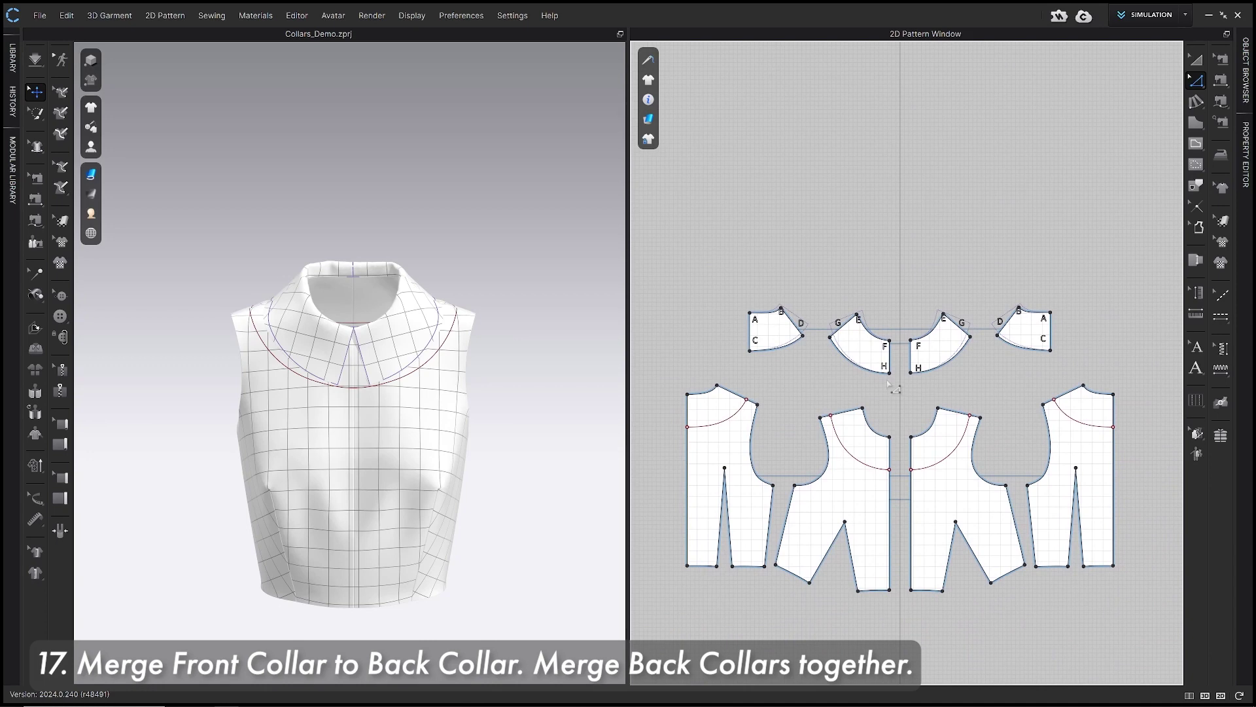
scroll(887, 382, "up", 1)
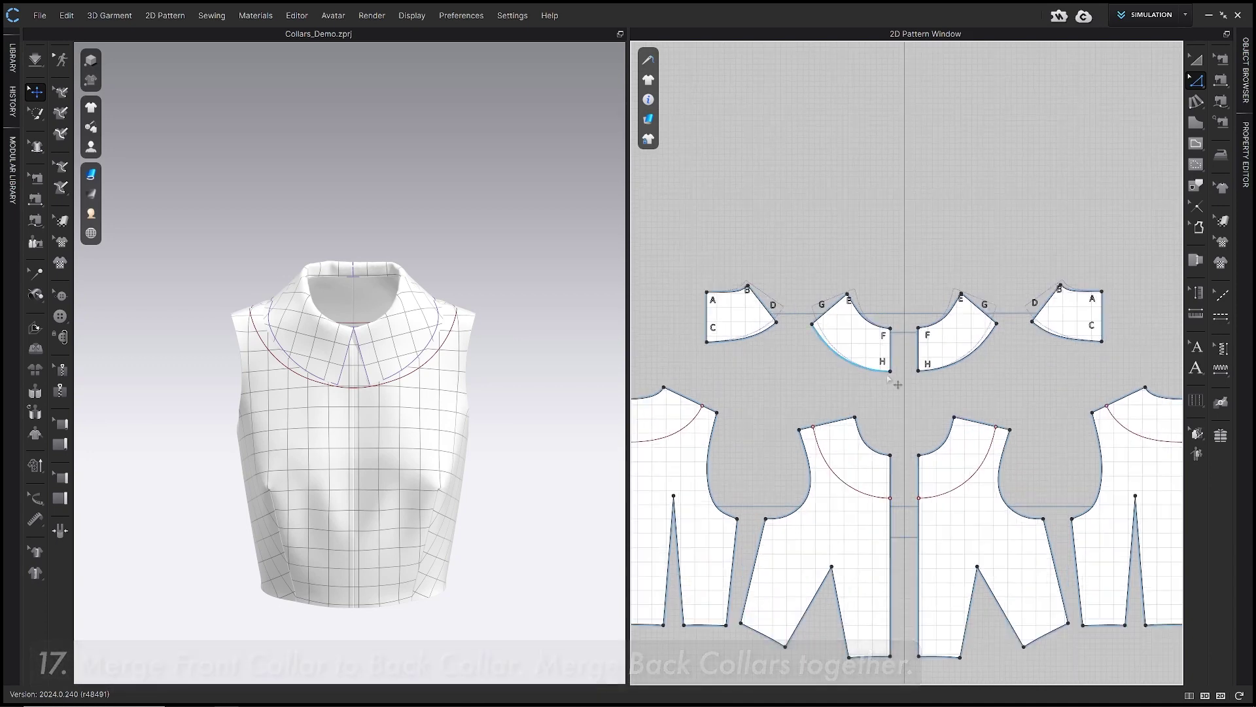
key("b")
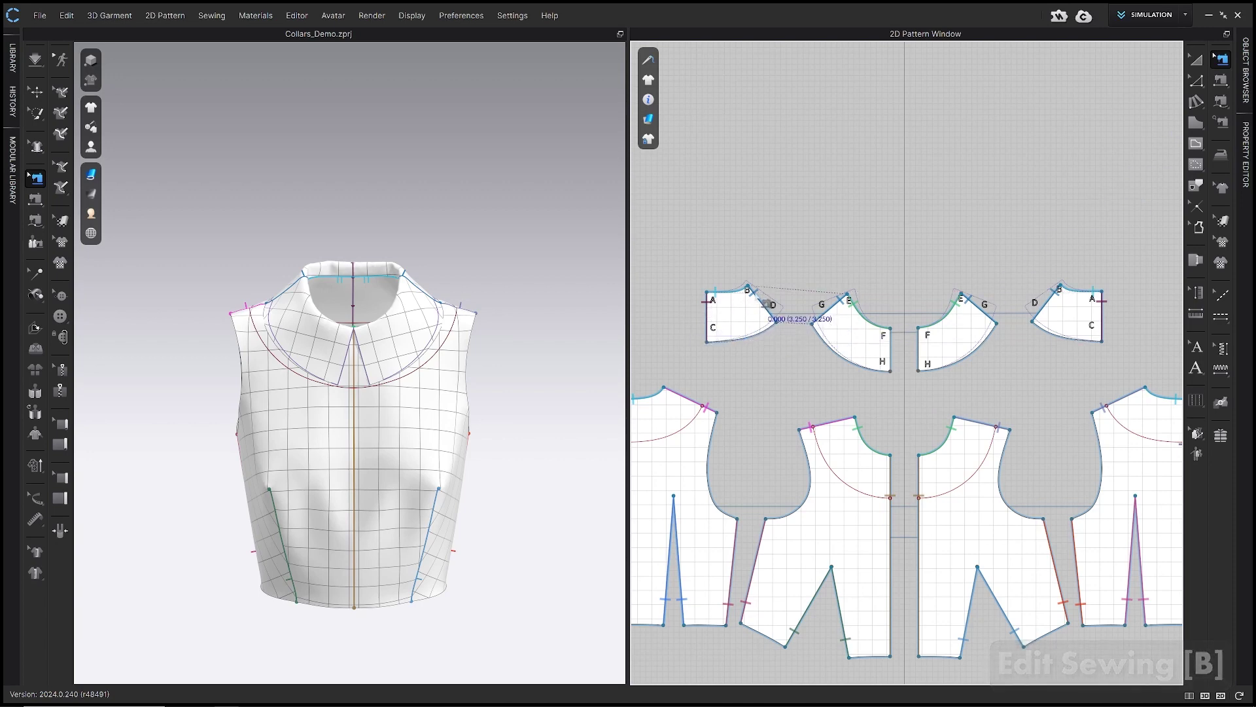
right_click(754, 293)
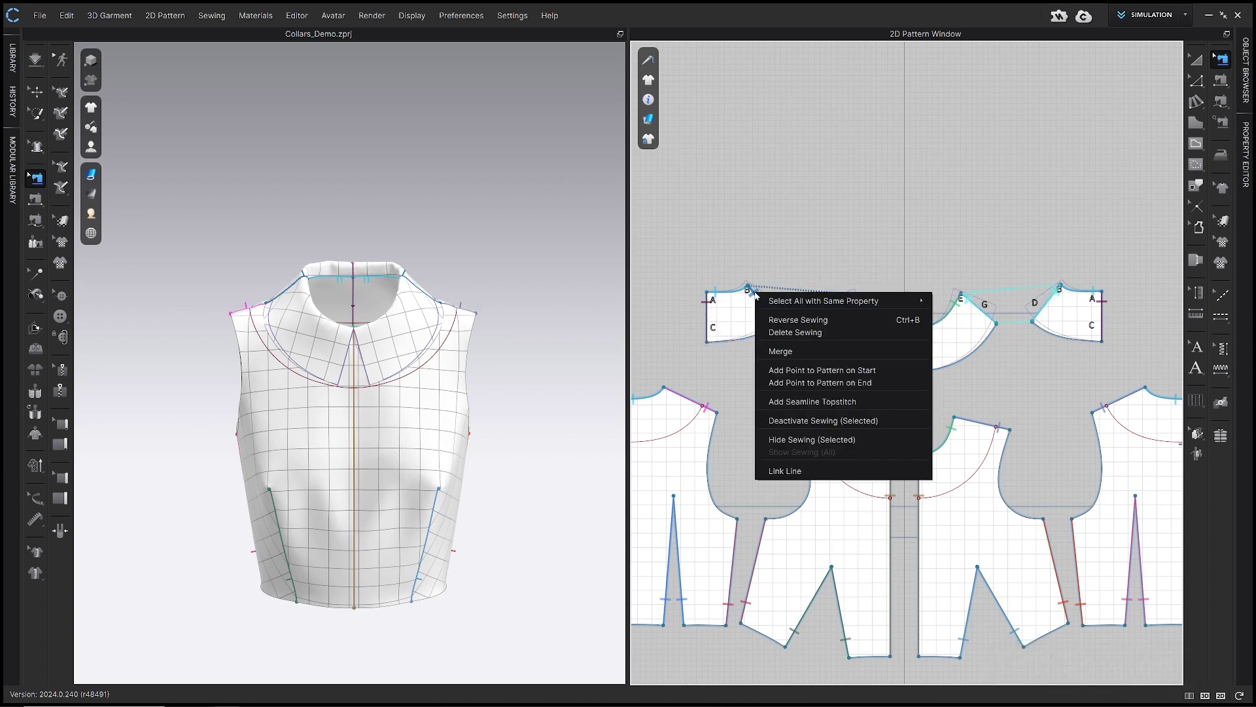
left_click(785, 352)
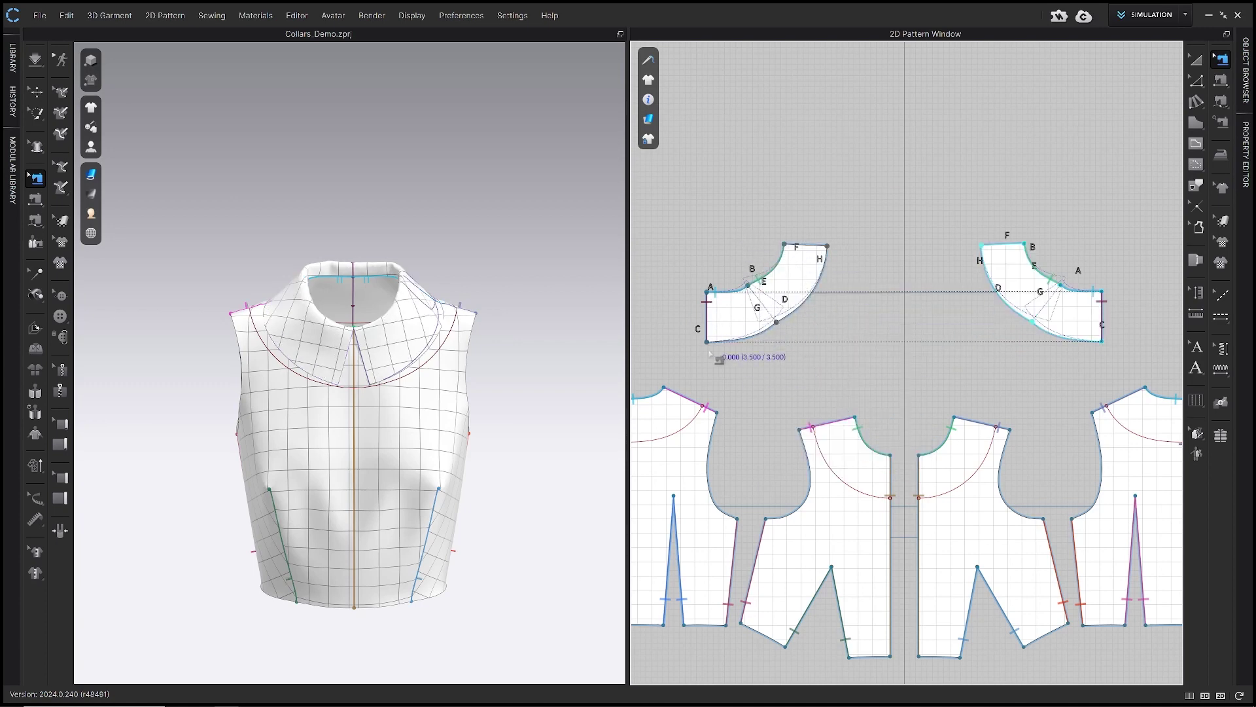
- Merge the two collar halves along center back A–C and center the one-piece collar above the front bodice patterns
left_click(720, 287)
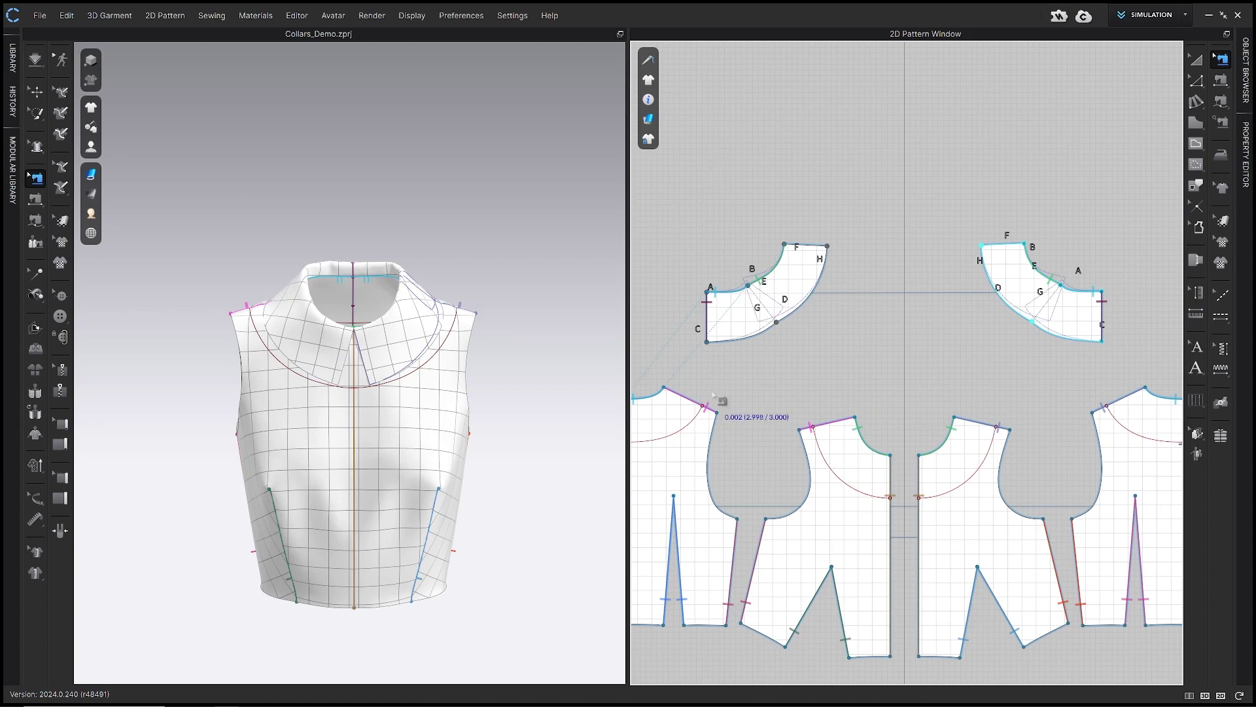
scroll(713, 394, "down", 1)
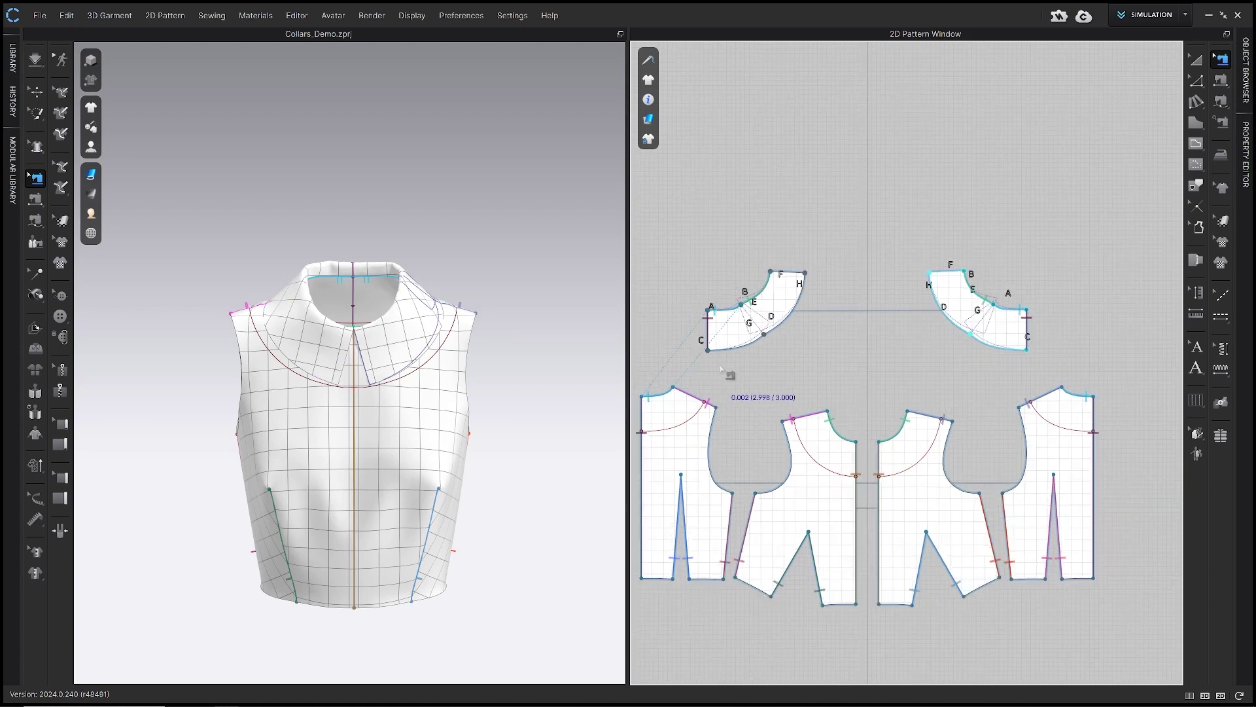
right_click(709, 325)
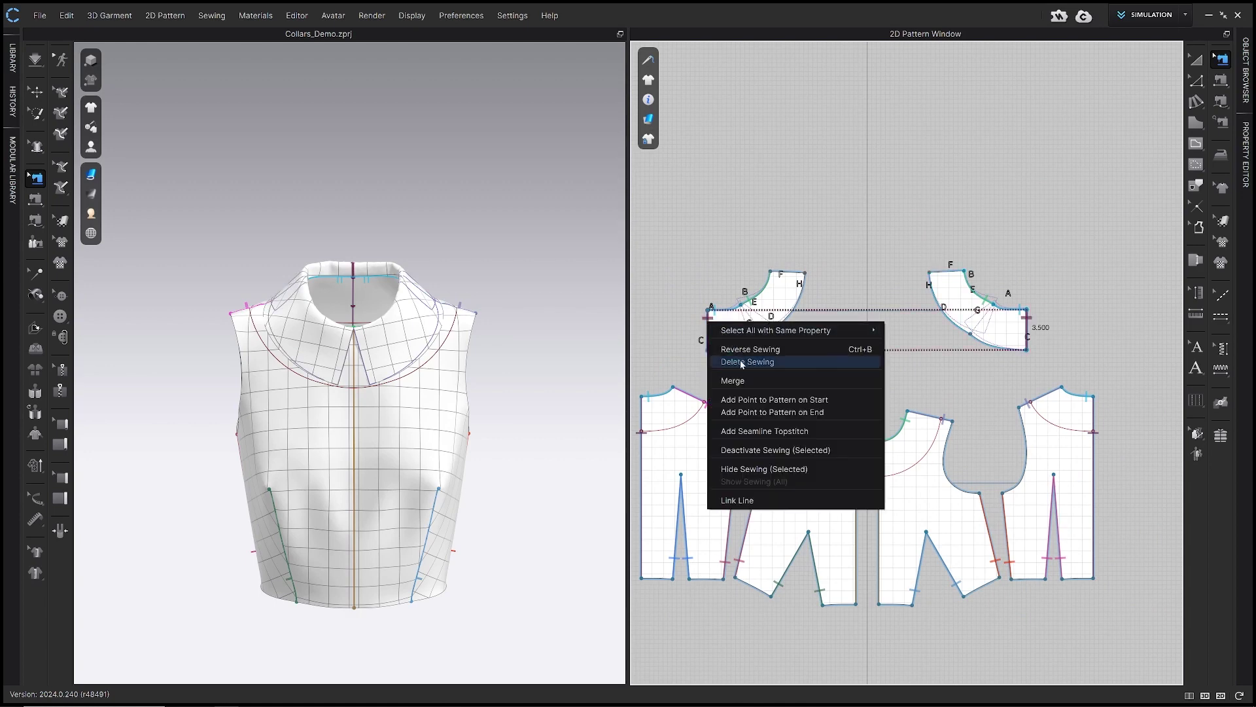
left_click(738, 380)
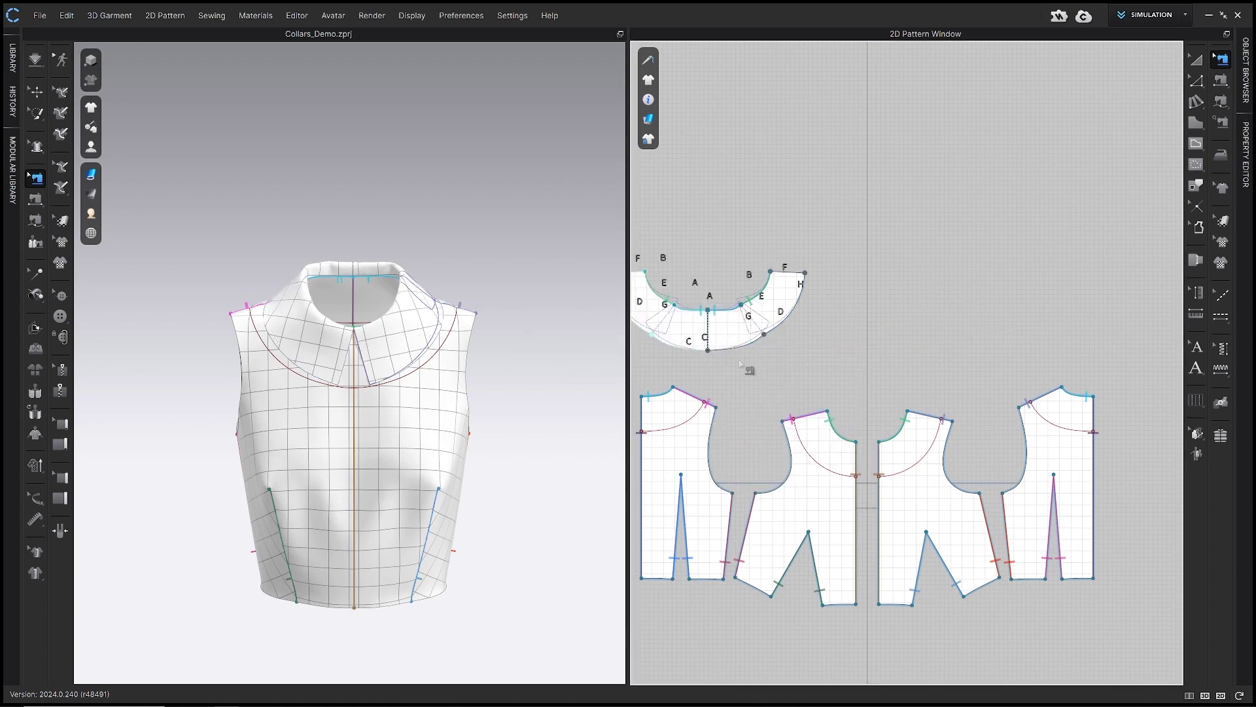
key("a")
left_click_drag(738, 339, 903, 327)
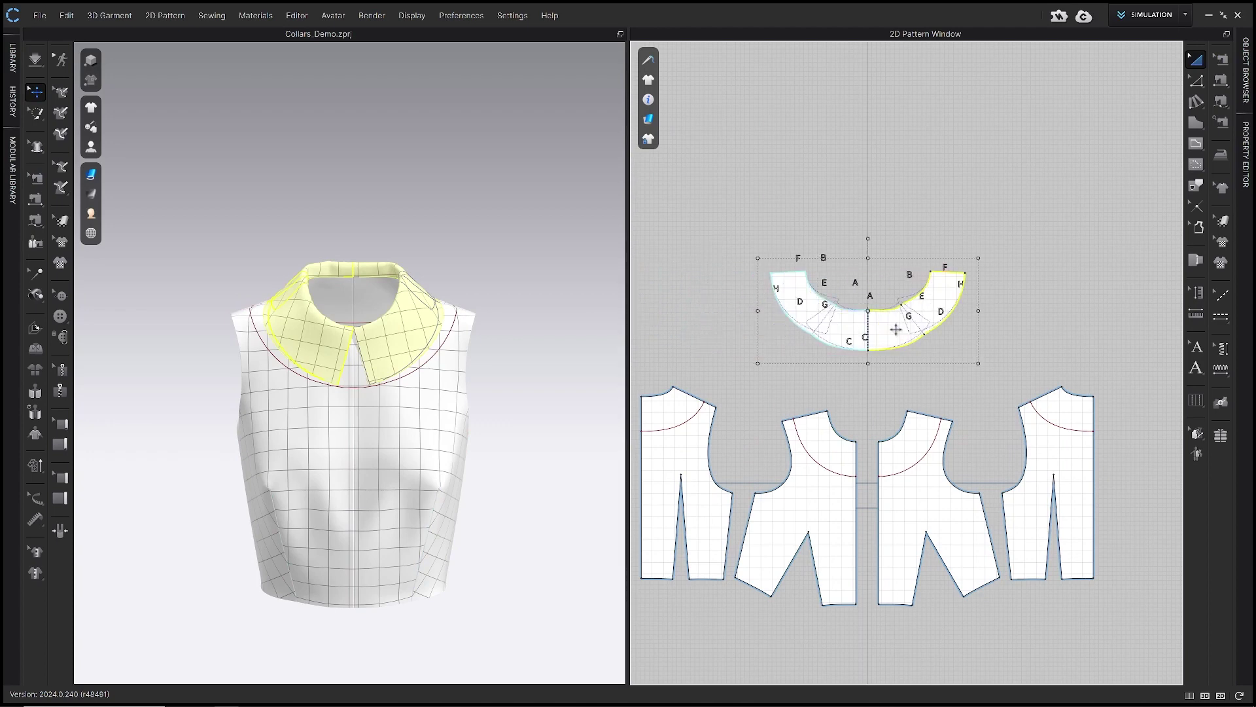
- Rearrange the letter annotations A–H so they sit beside their matching points on the merged collar
scroll(828, 226, "up", 3)
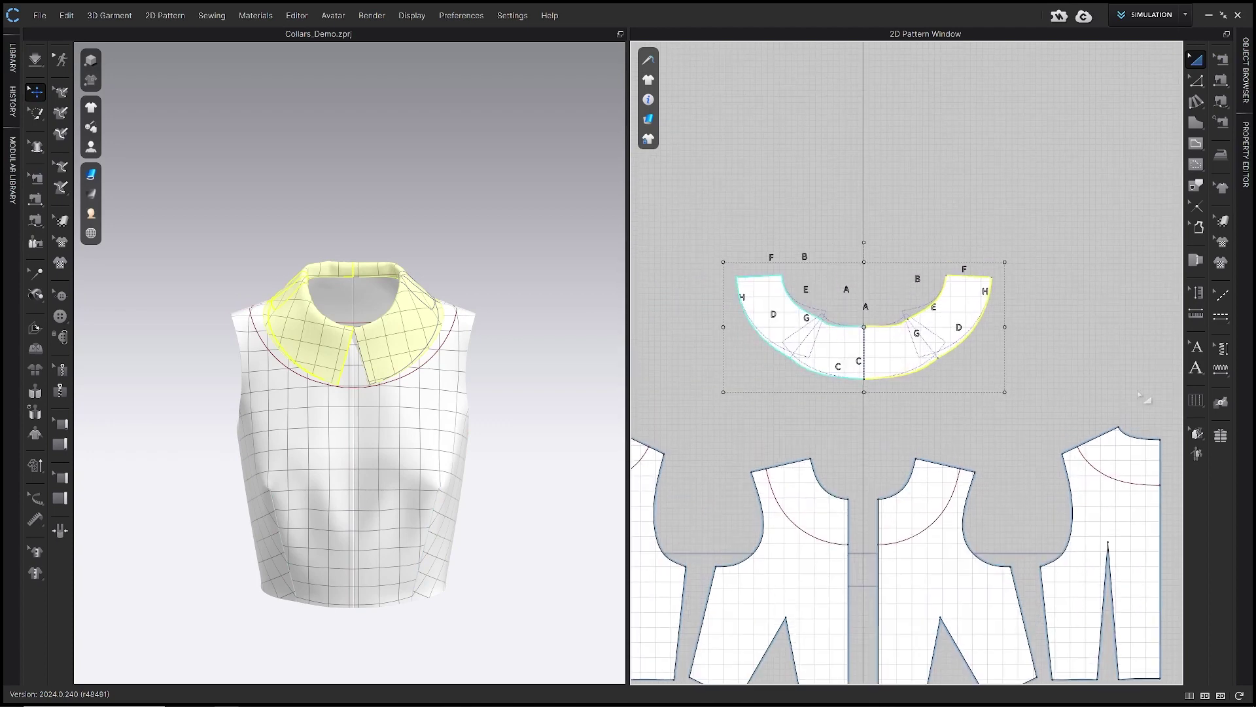
left_click(1196, 347)
left_click(730, 318)
scroll(731, 318, "up", 2)
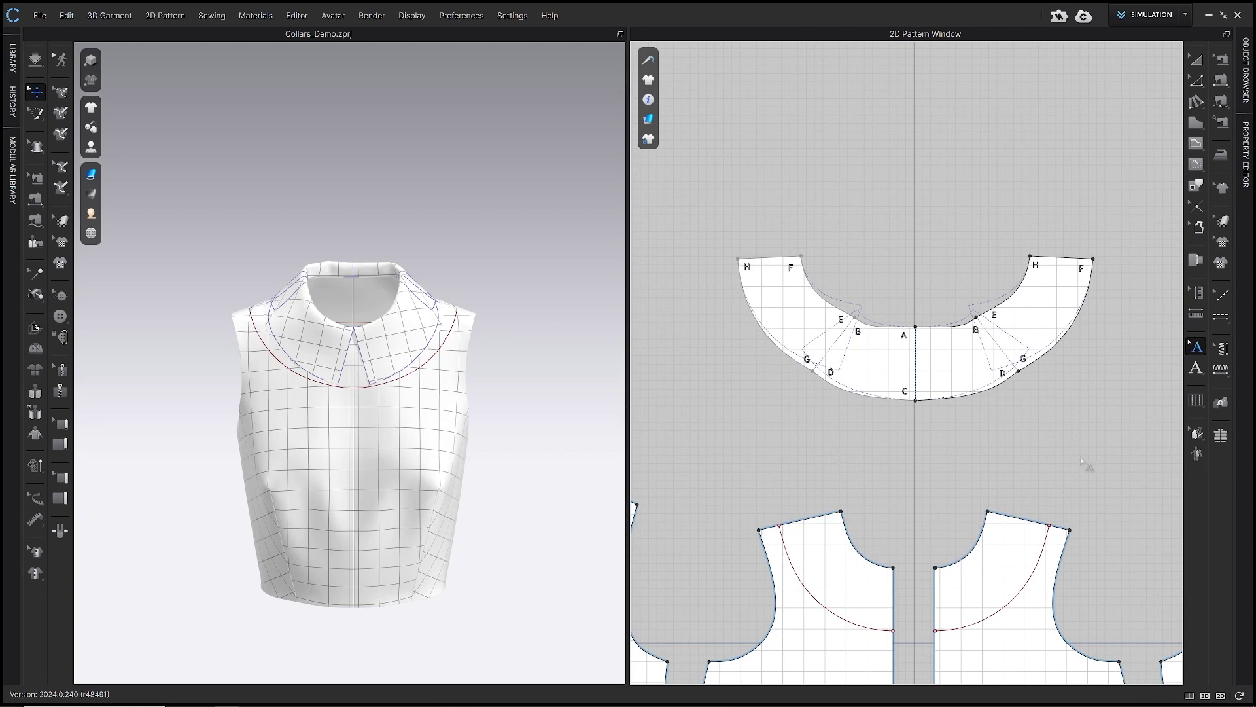
- Try deleting the leftover B/E point on the merged collar's neckline, and undo the deletion
key("z")
left_click(865, 327)
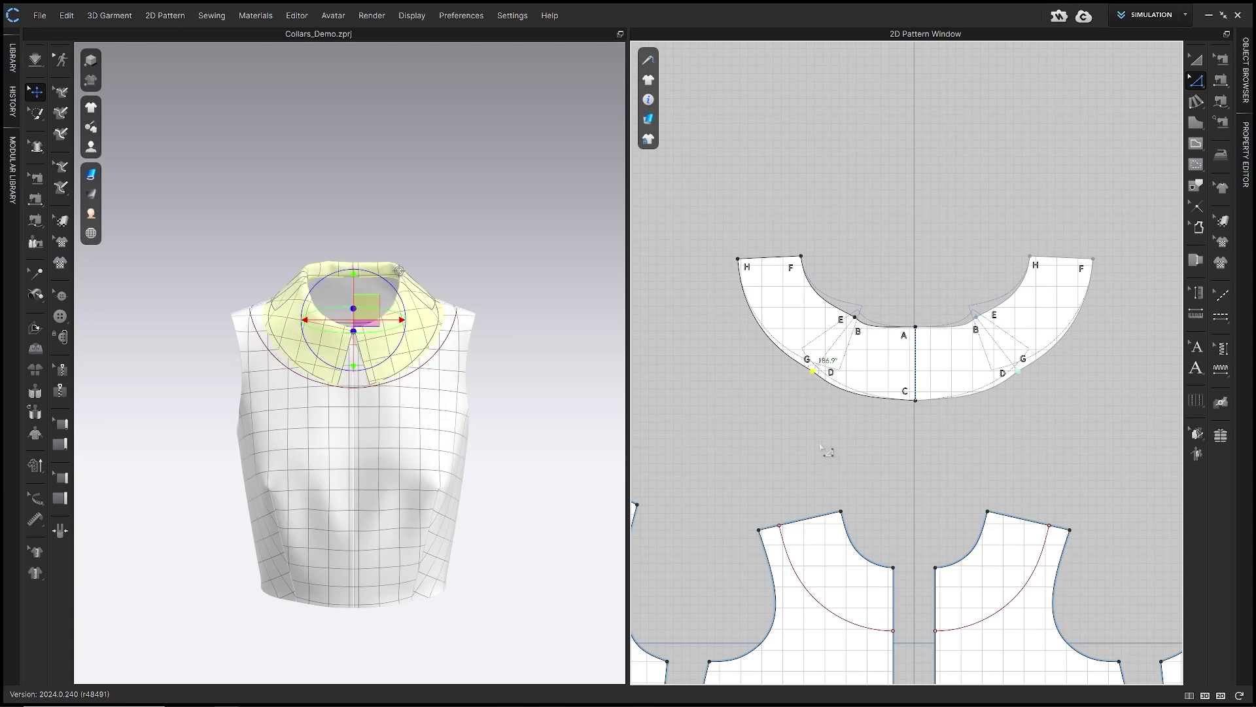
left_click(898, 437)
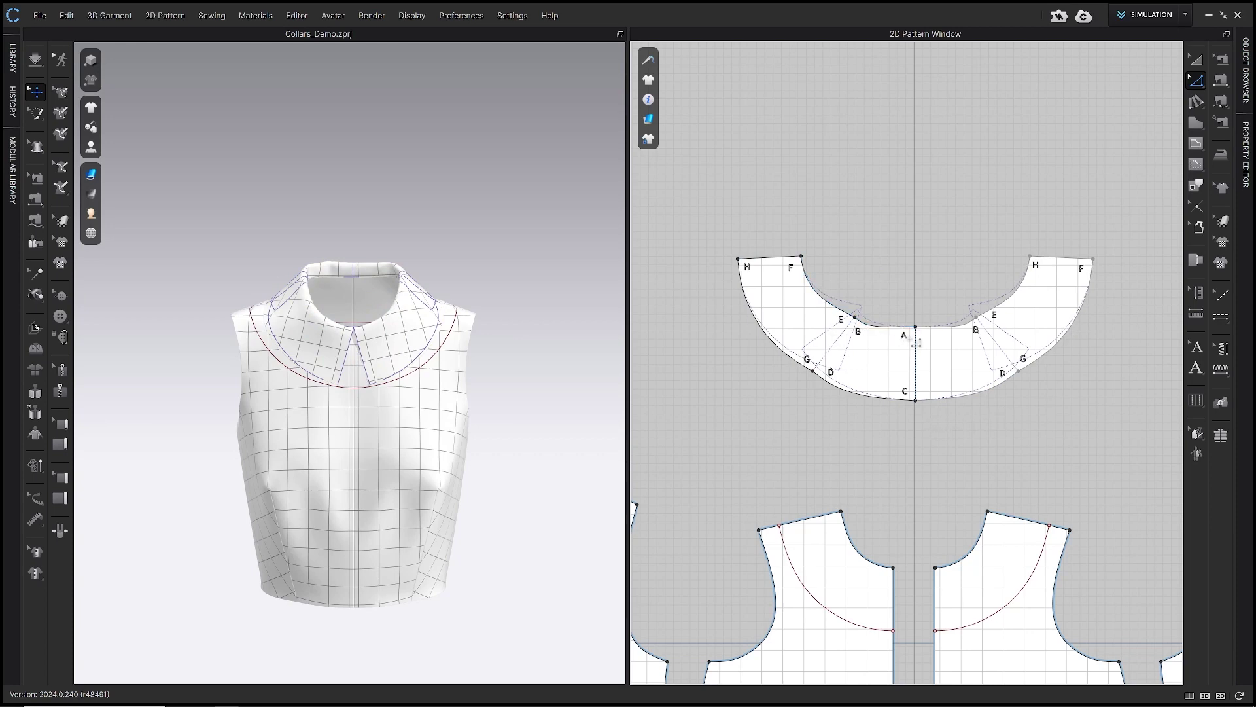
left_click(856, 318)
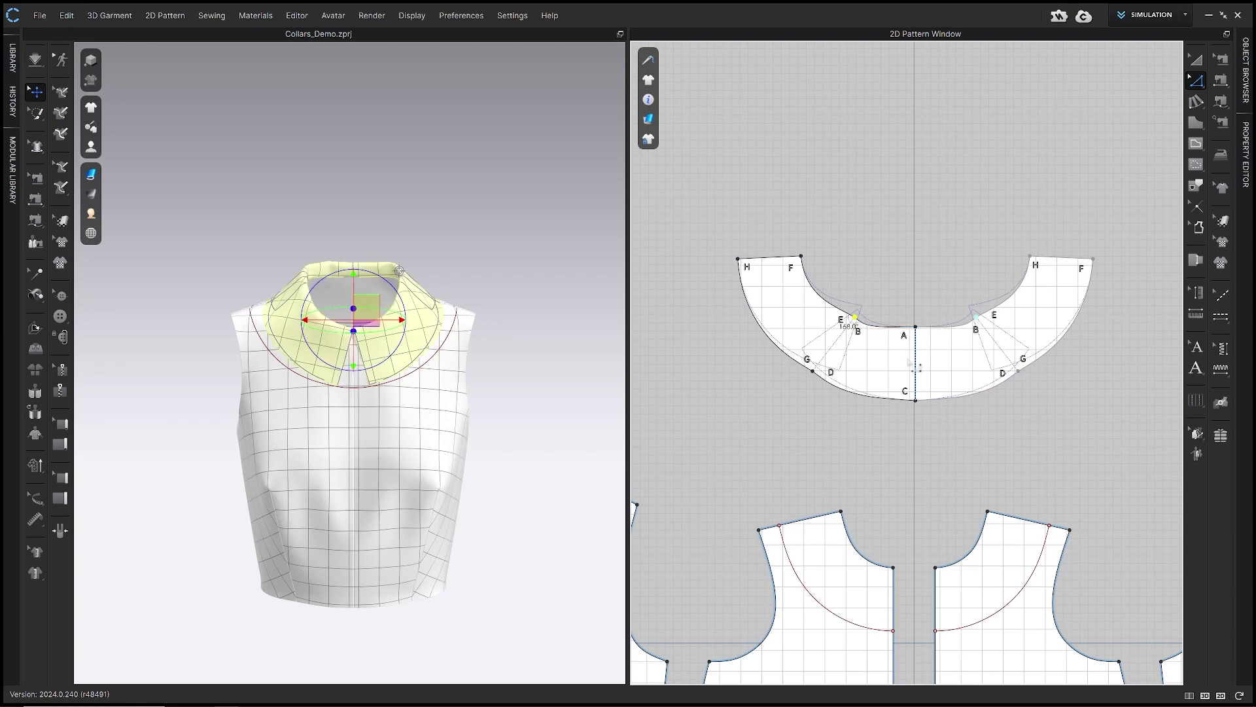
key("Delete")
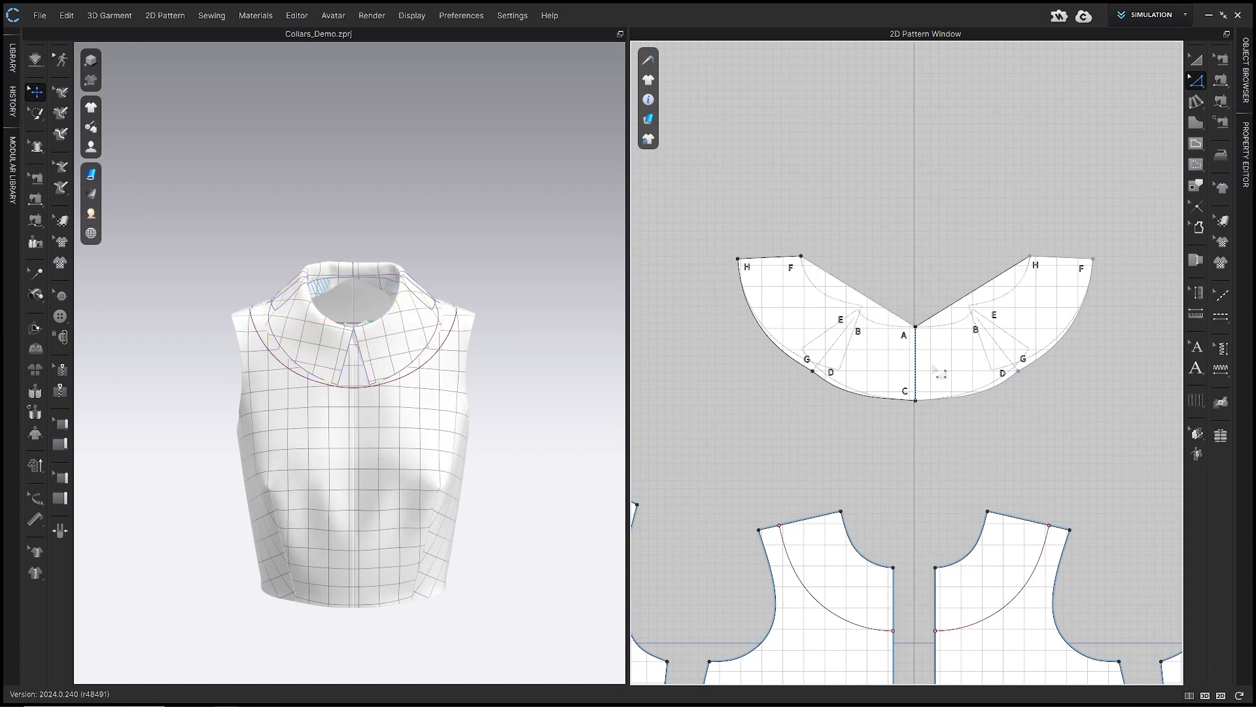
left_click(940, 374)
key("ctrl+z")
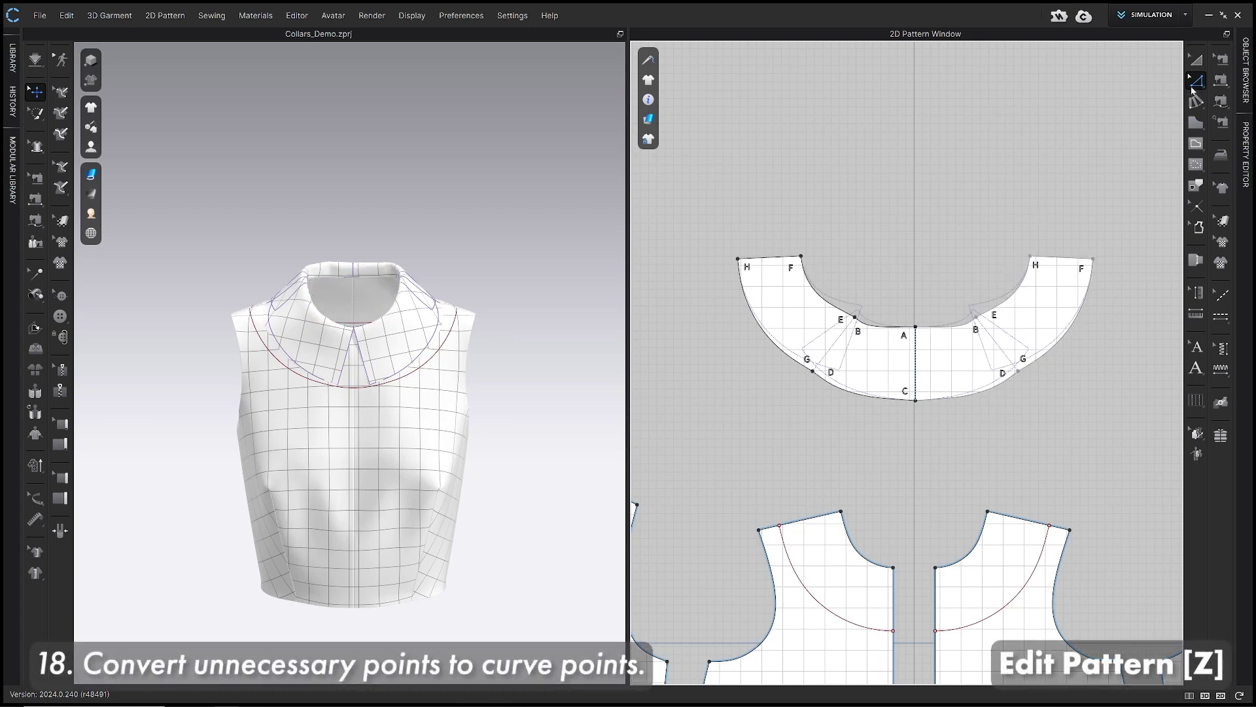
- Convert the leftover seam points at B/E on the neckline and D/G on the outer edge to curve points
left_click(855, 317)
left_click(813, 371, "shift")
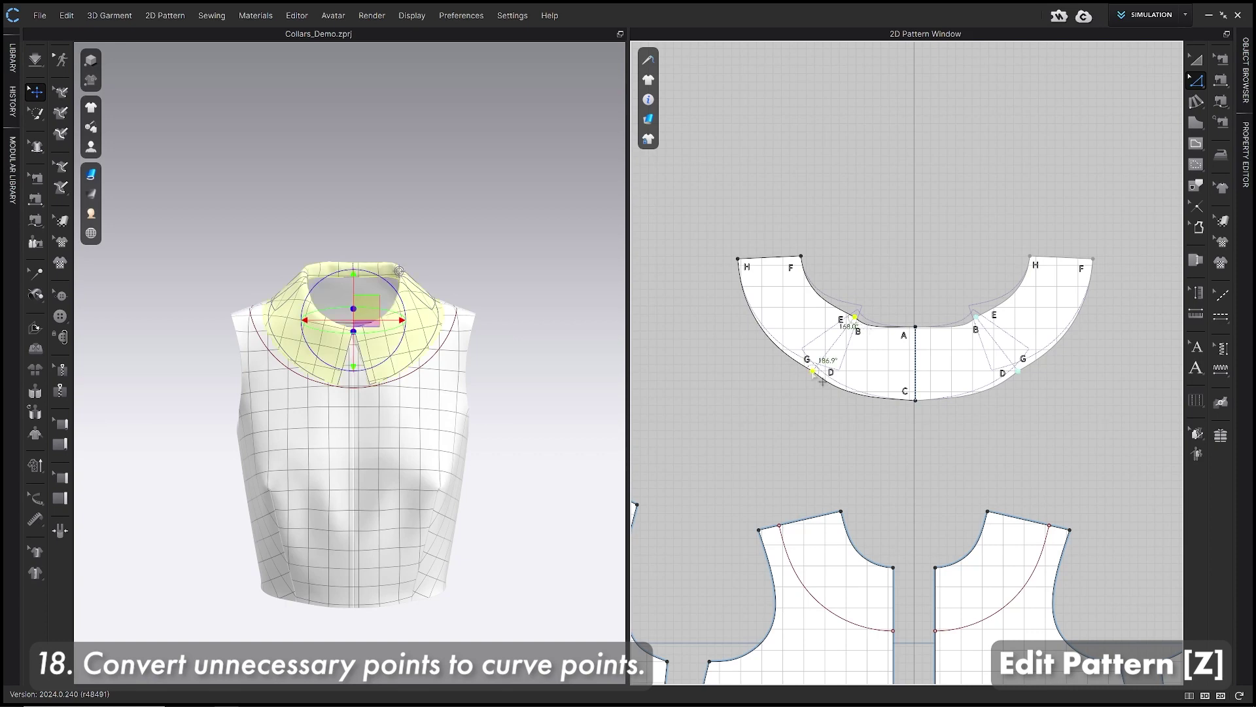
right_click(814, 373)
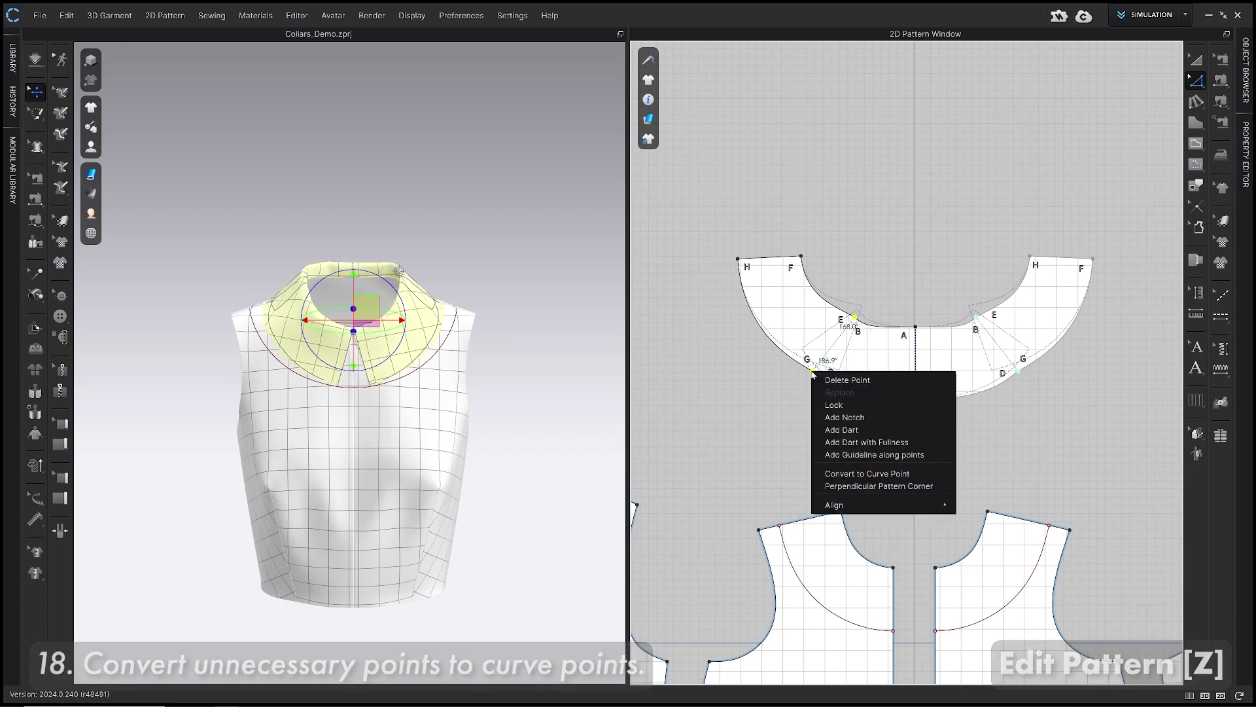
left_click(925, 474)
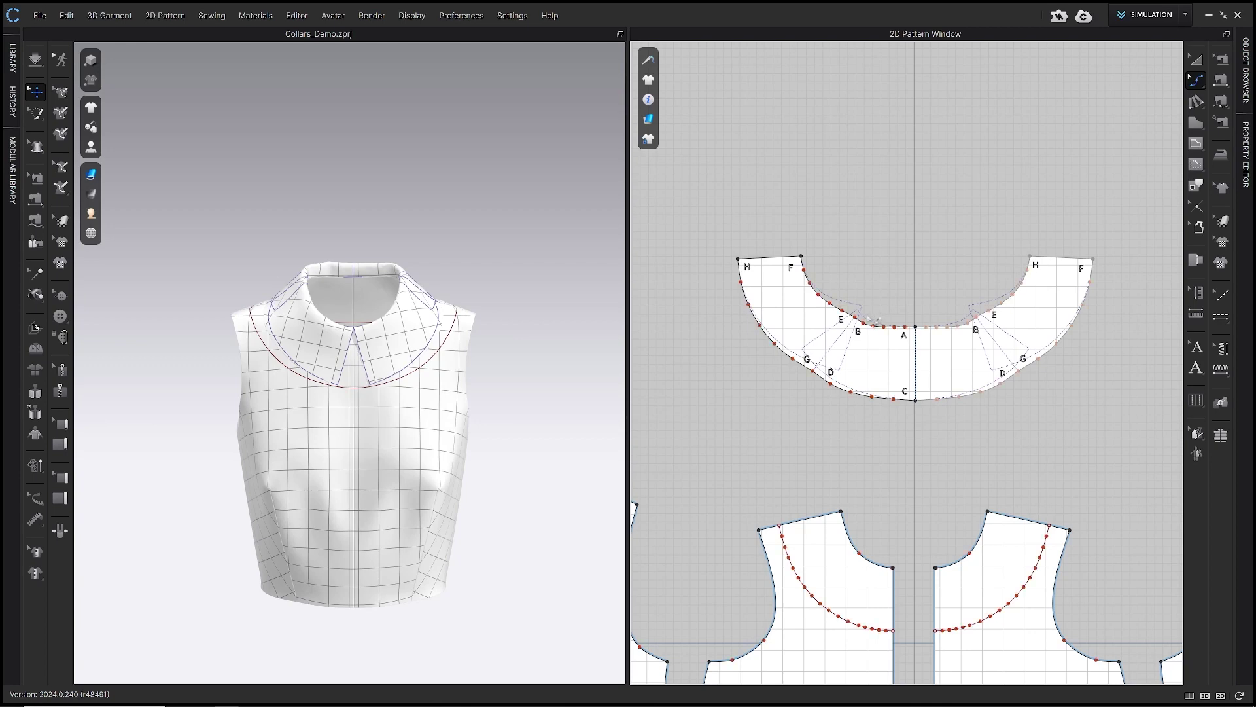
- Optimize the curve points along the merged collar's neckline from F to A to reduce their number
key("c")
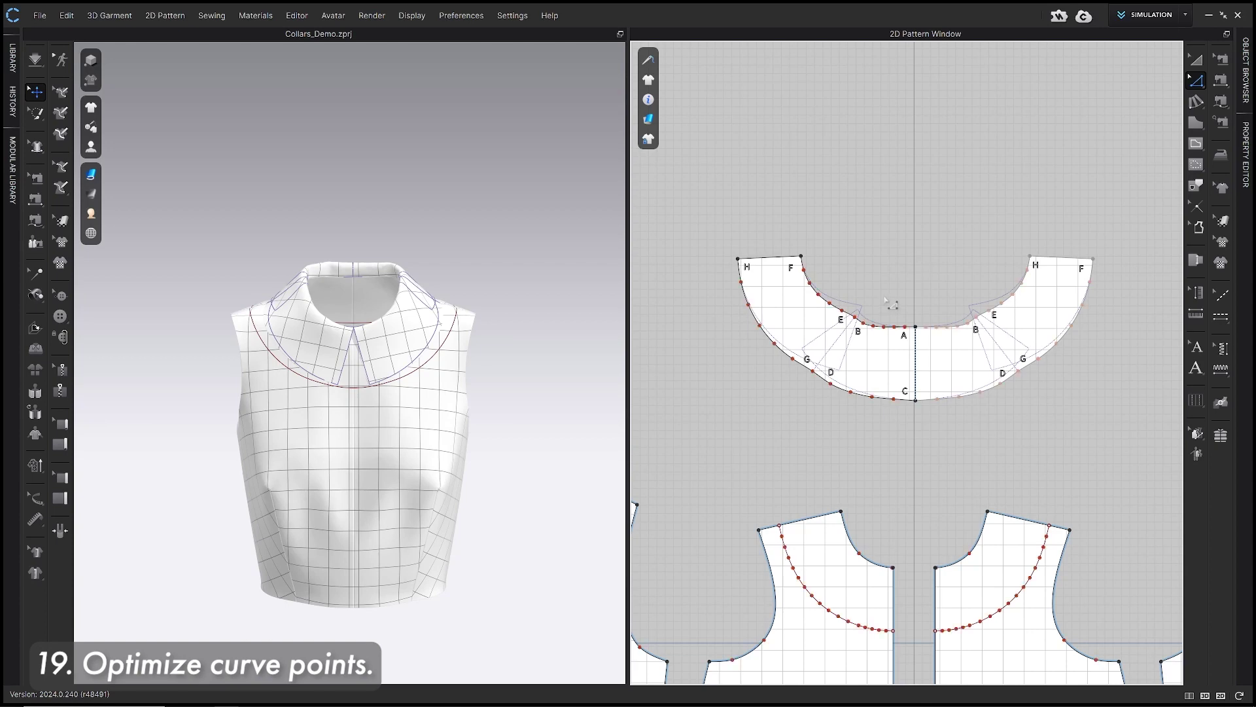
key("v")
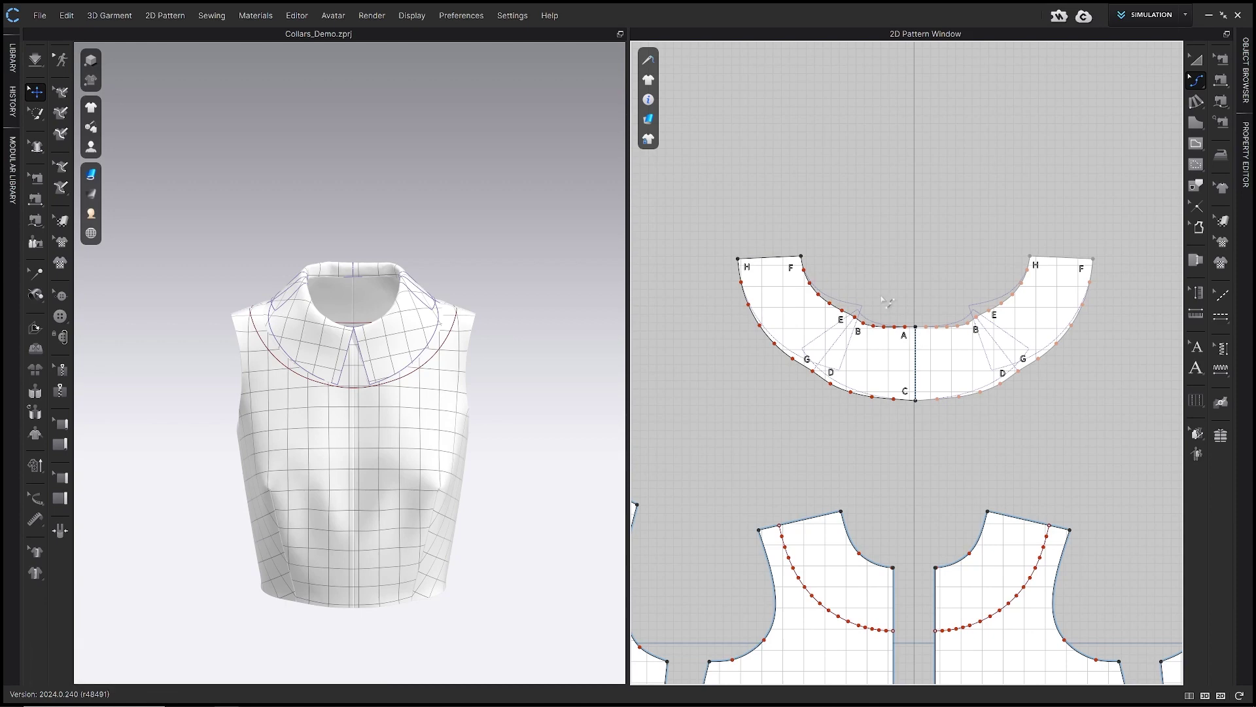
key("z")
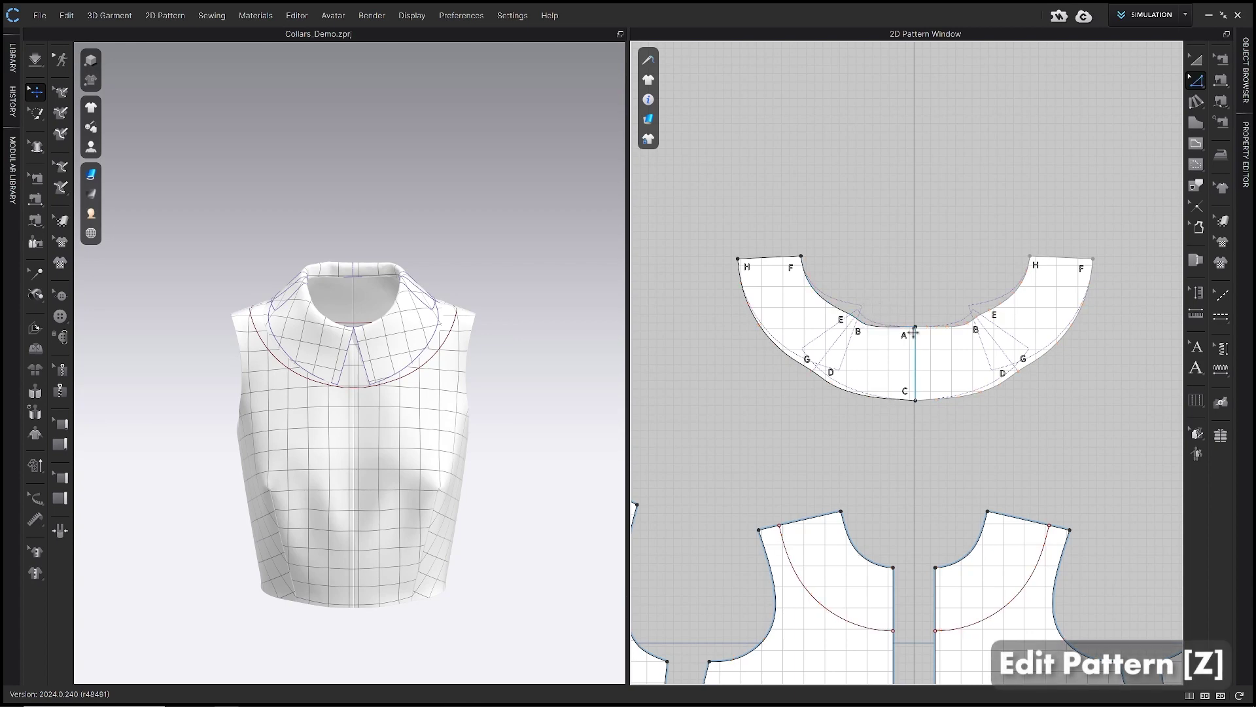
right_click(875, 326)
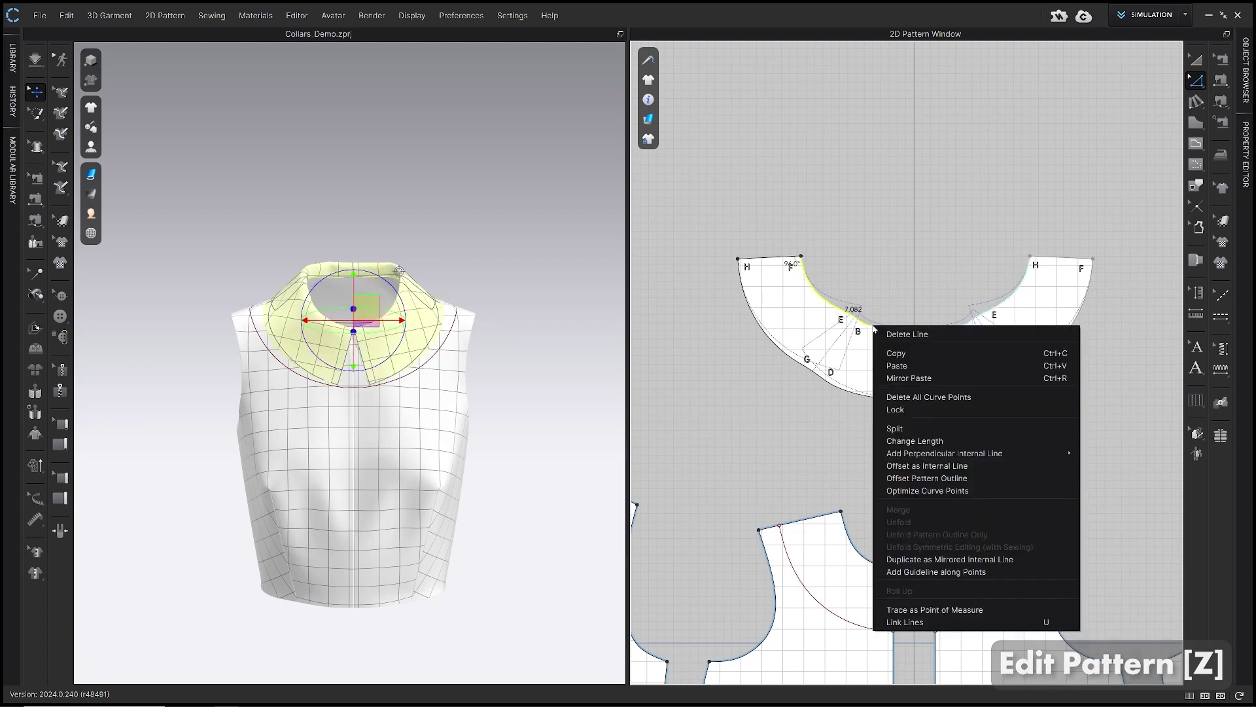
left_click(979, 491)
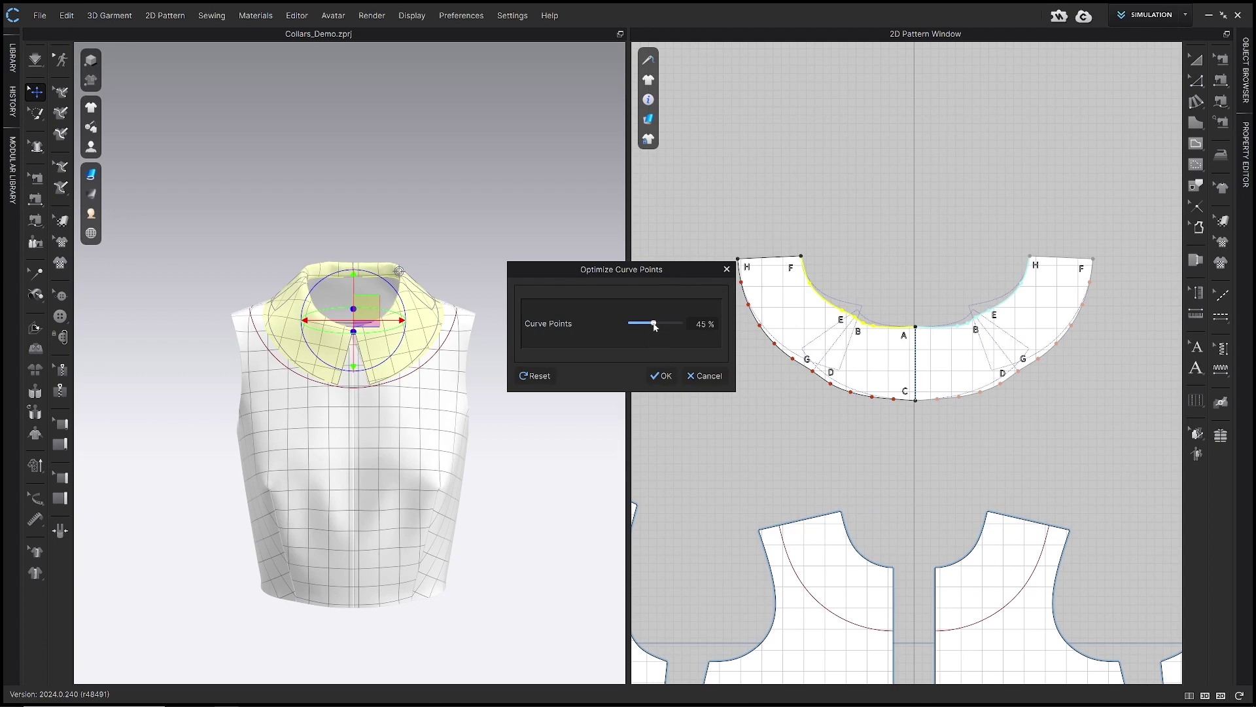
left_click_drag(653, 325, 653, 325)
left_click(666, 376)
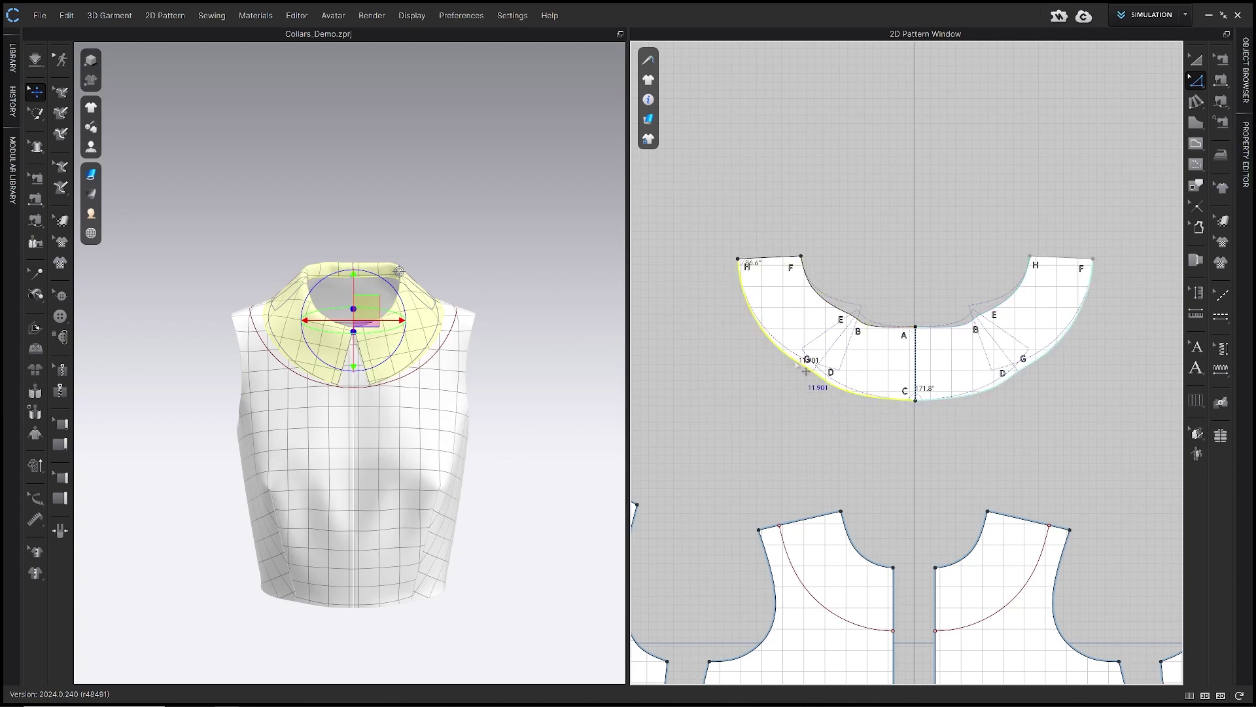
- Optimize the curve points along the collar's outer edge from H to C at 20 %
right_click(841, 392)
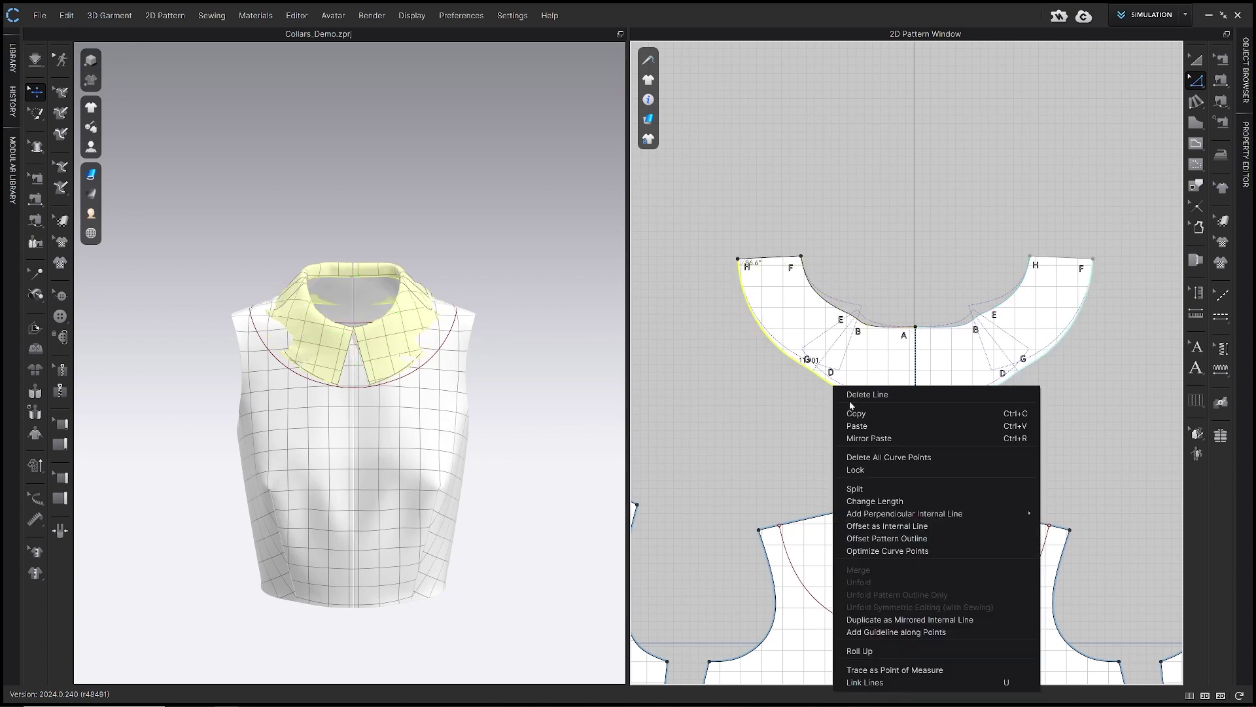
left_click(941, 549)
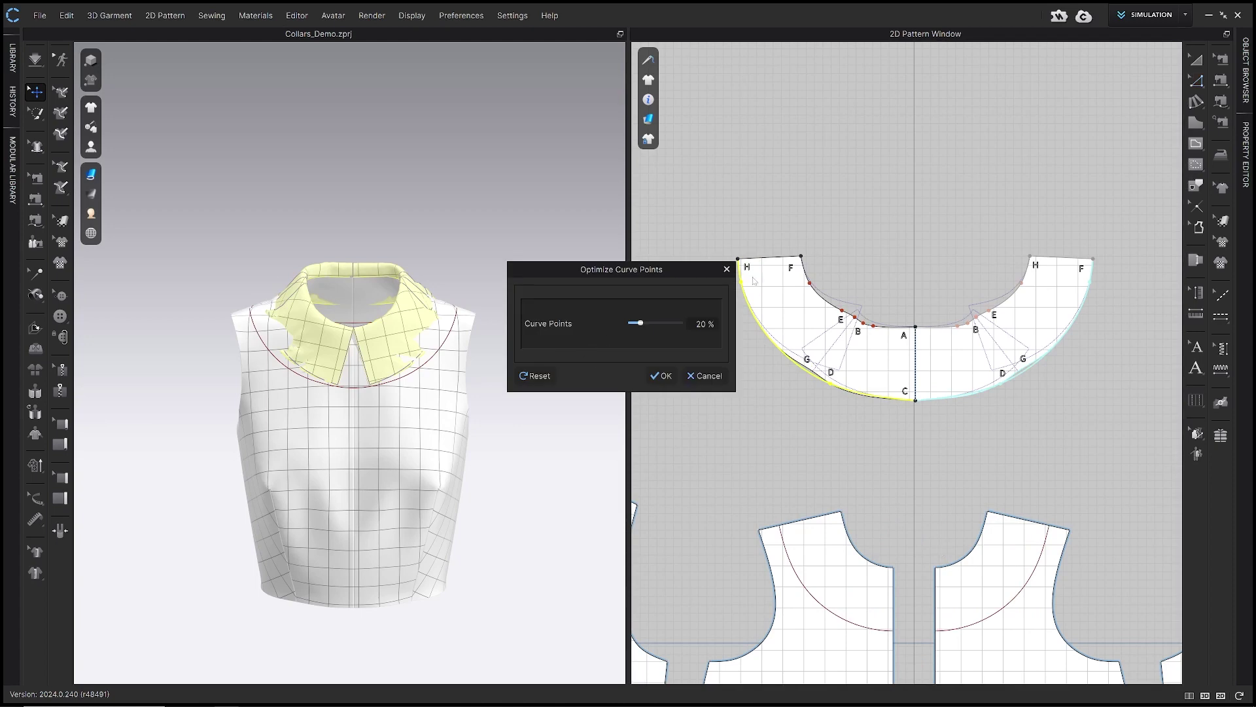
left_click(661, 375)
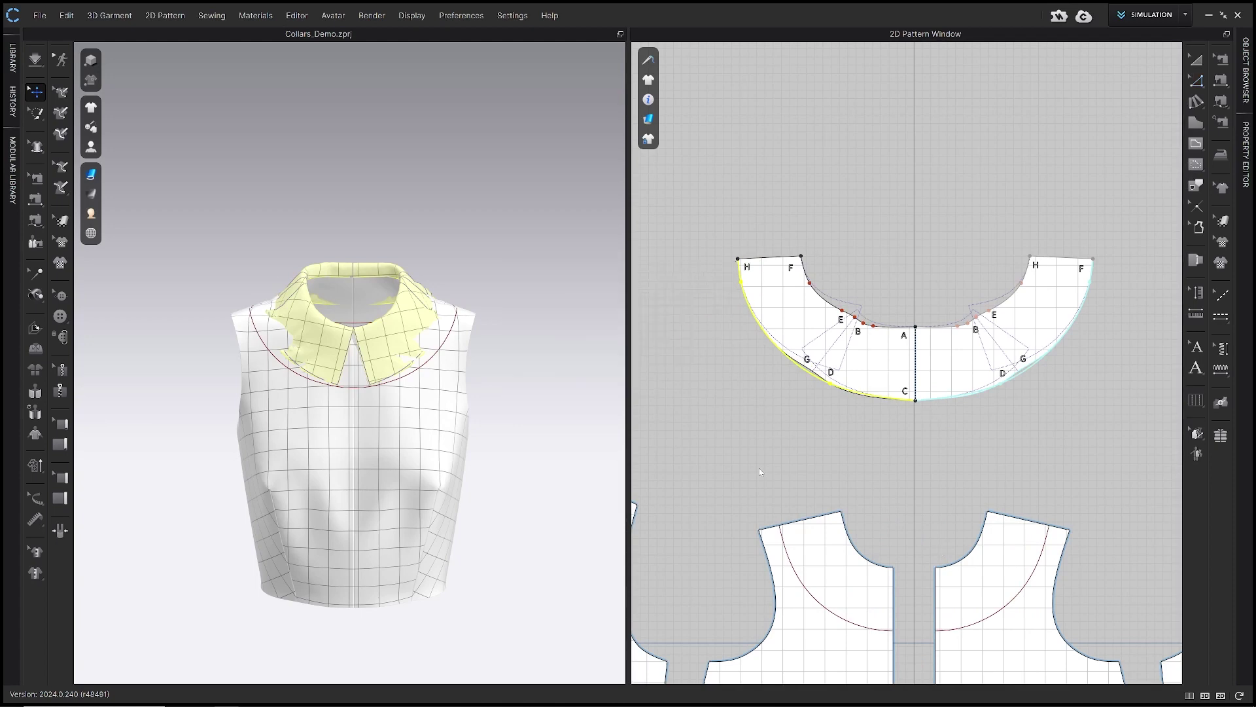
left_click(1025, 438)
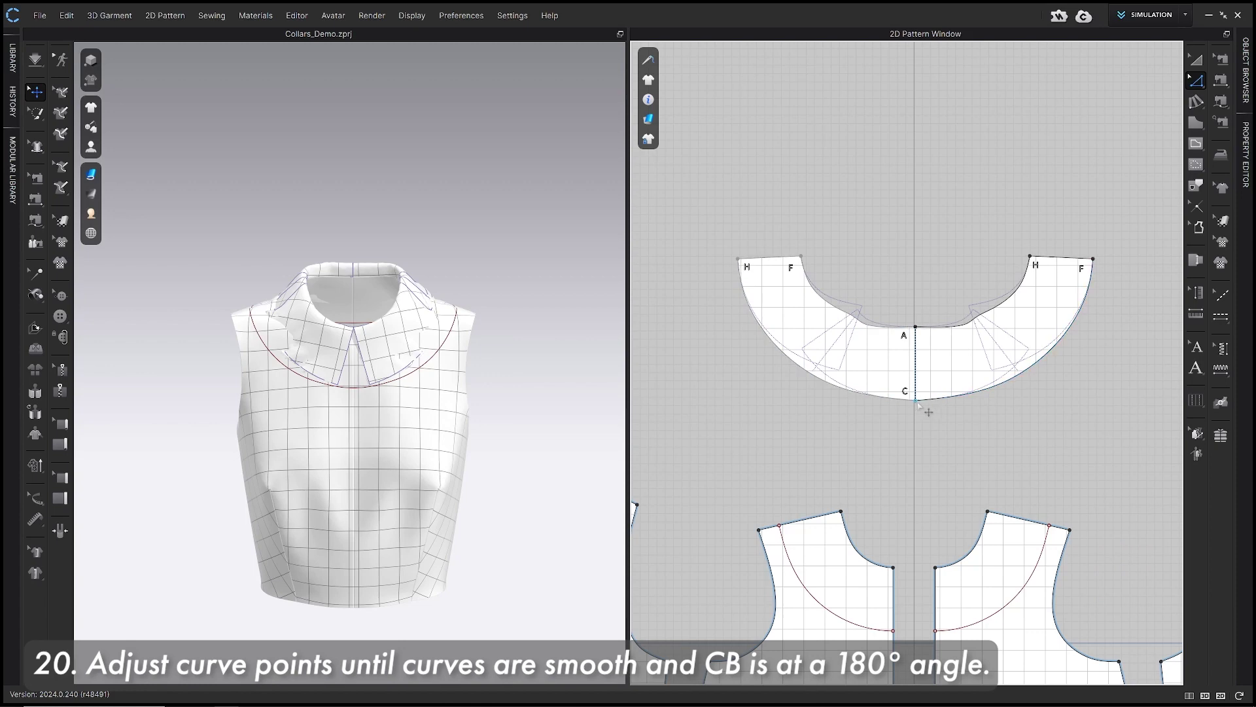
- Delete the two middle neckline curve points at the former B/E seam to smooth the collar curve
scroll(919, 401, "up", 2)
right_click_drag(919, 396, 932, 450)
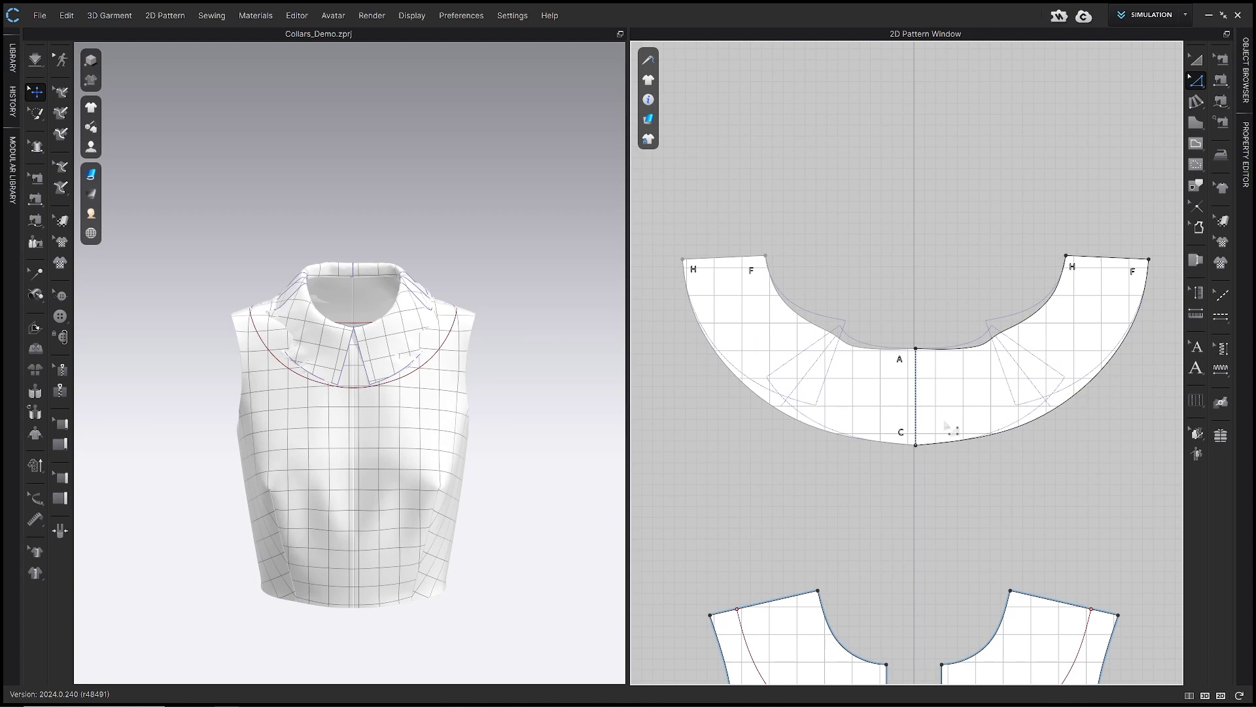
key("v")
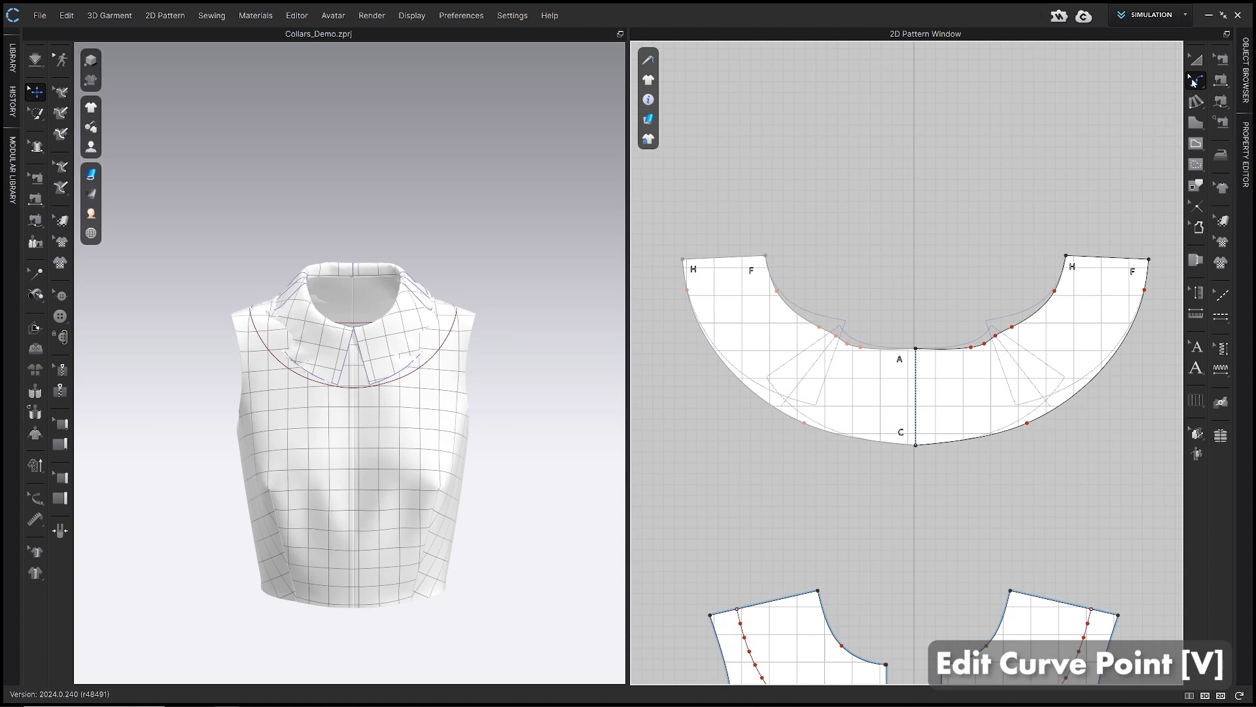
left_click(1201, 81)
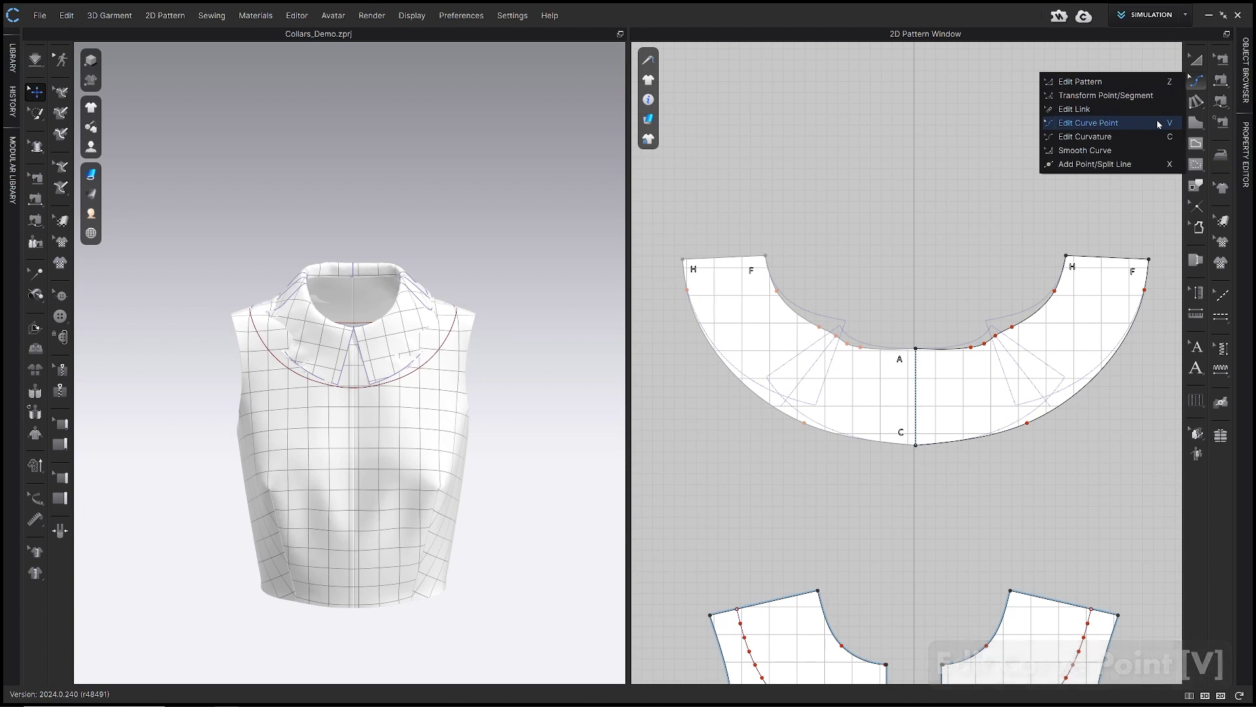
left_click(1089, 123)
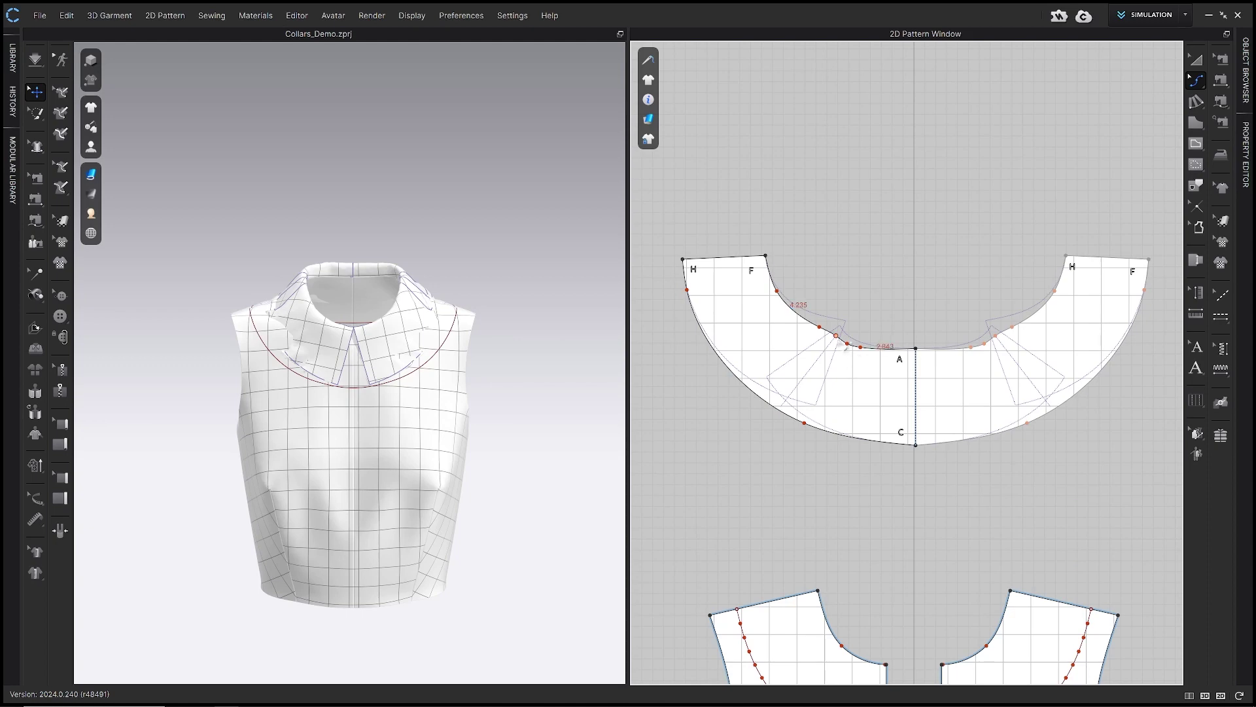
left_click(837, 337)
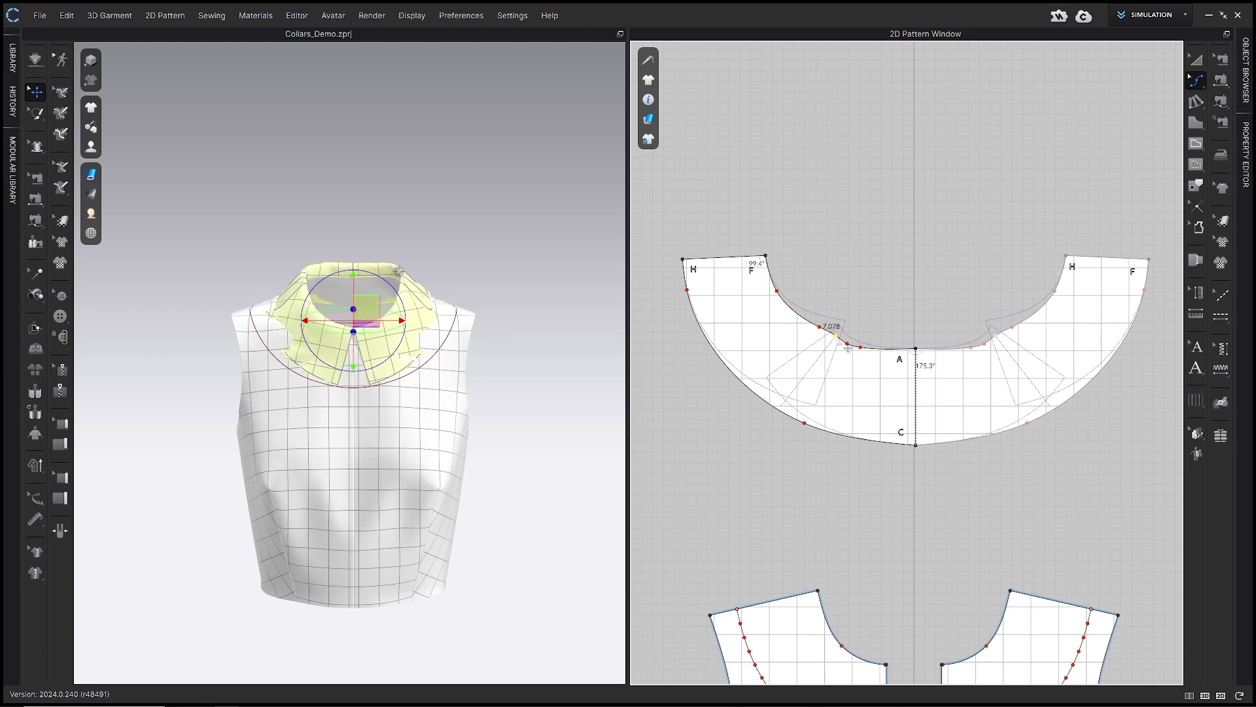
left_click(871, 508)
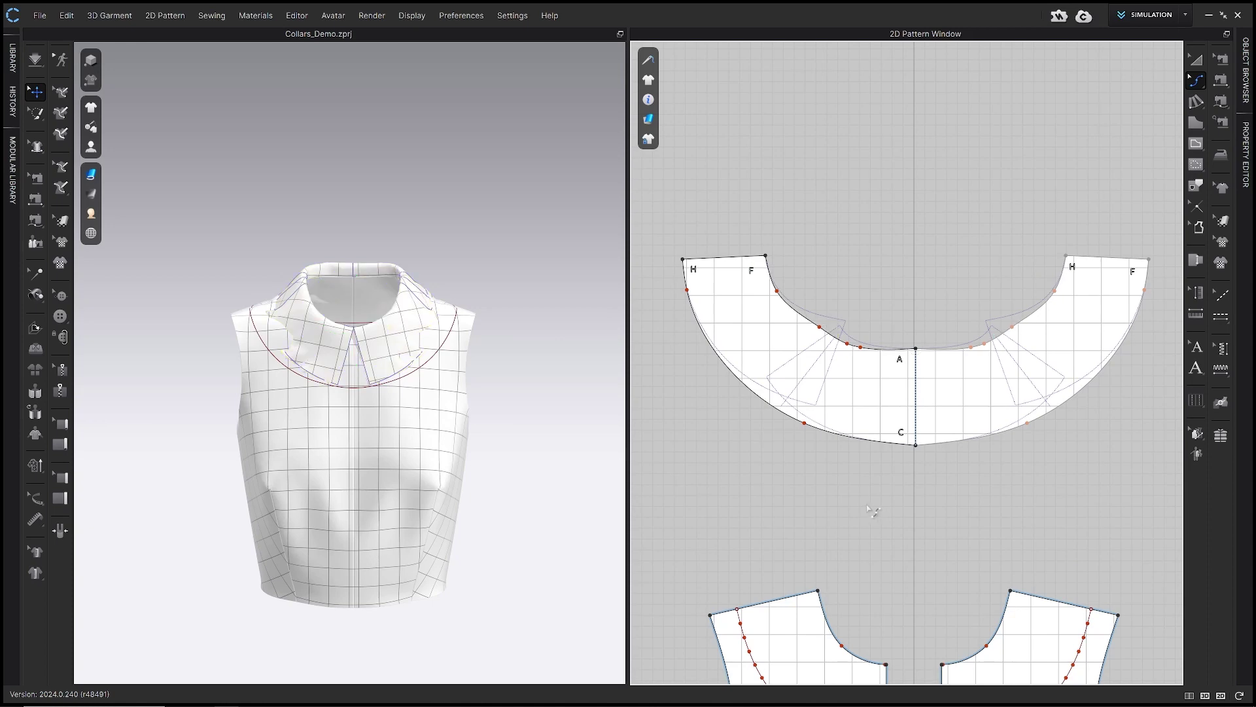
left_click(820, 328)
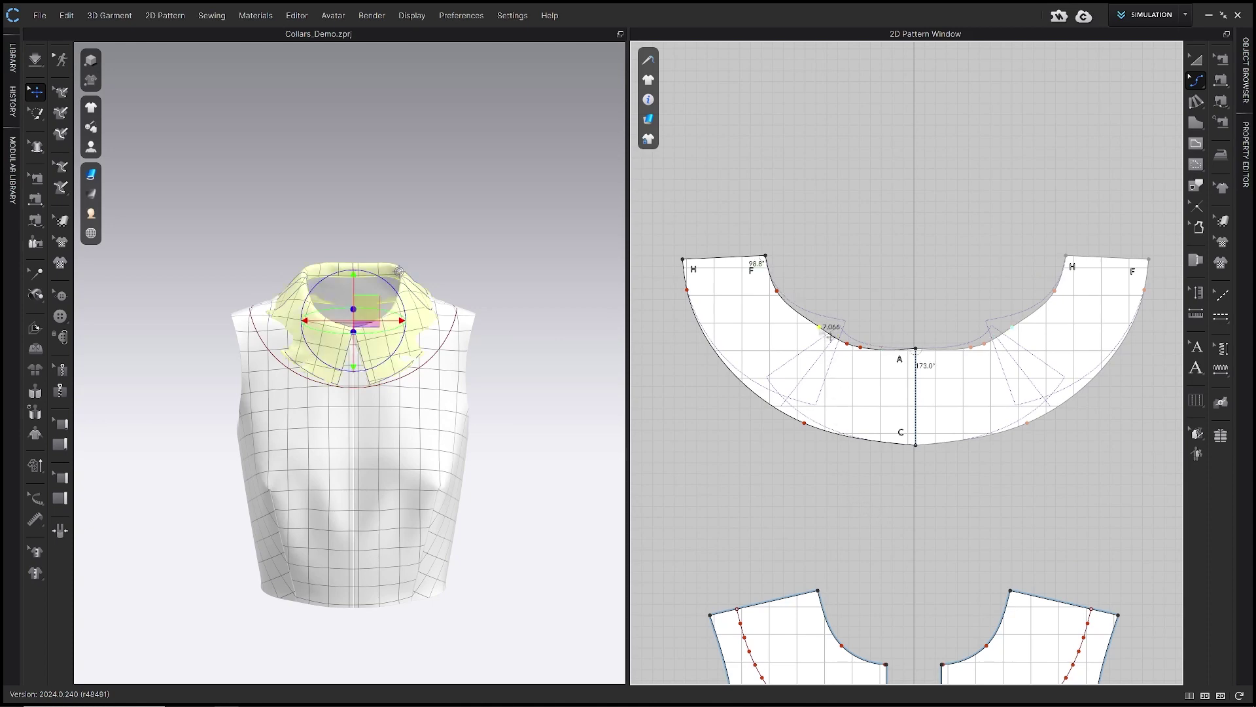
left_click(952, 407)
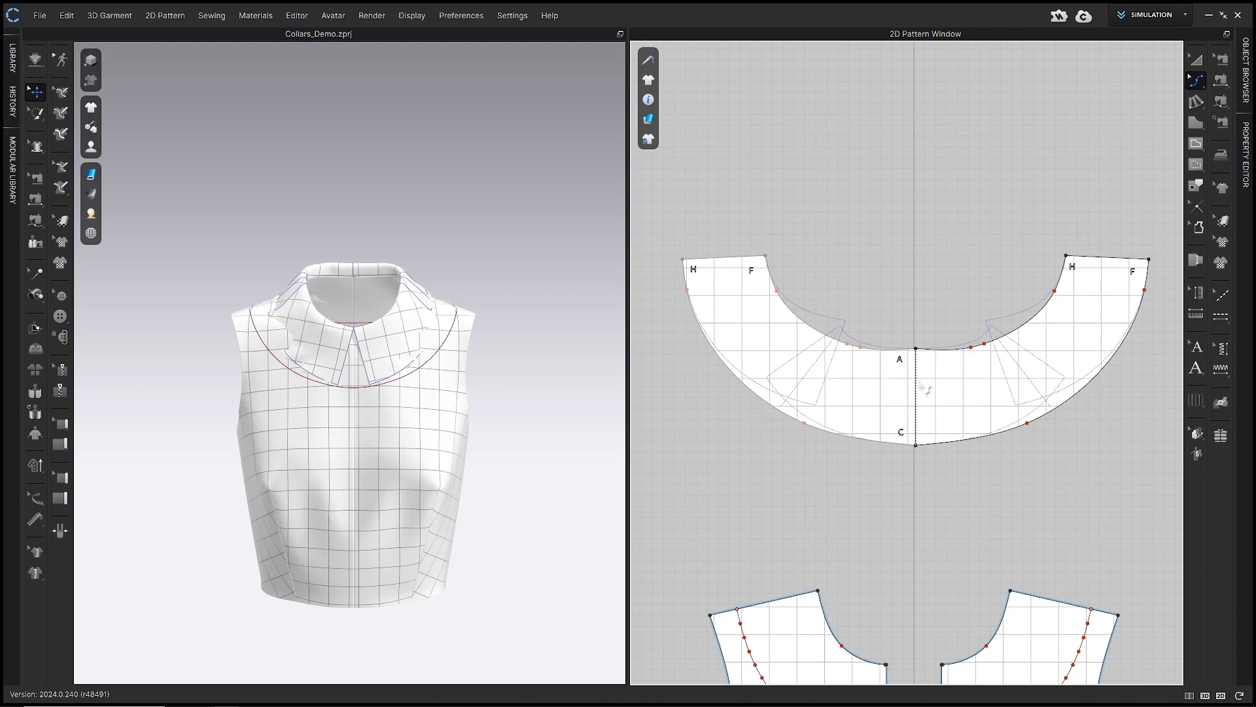
- Move the neckline curve point nearest A close to center back, flattening the angle at A to about 181.7°
scroll(926, 388, "up", 3)
key("z")
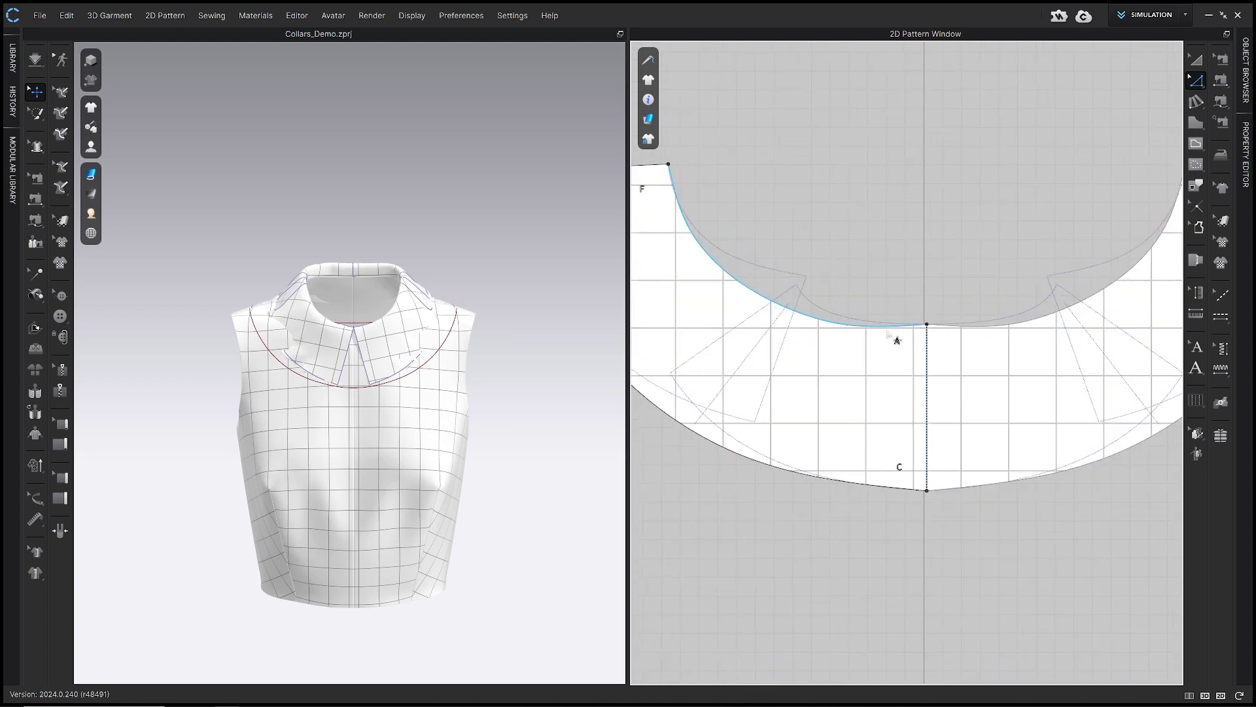
left_click(898, 341)
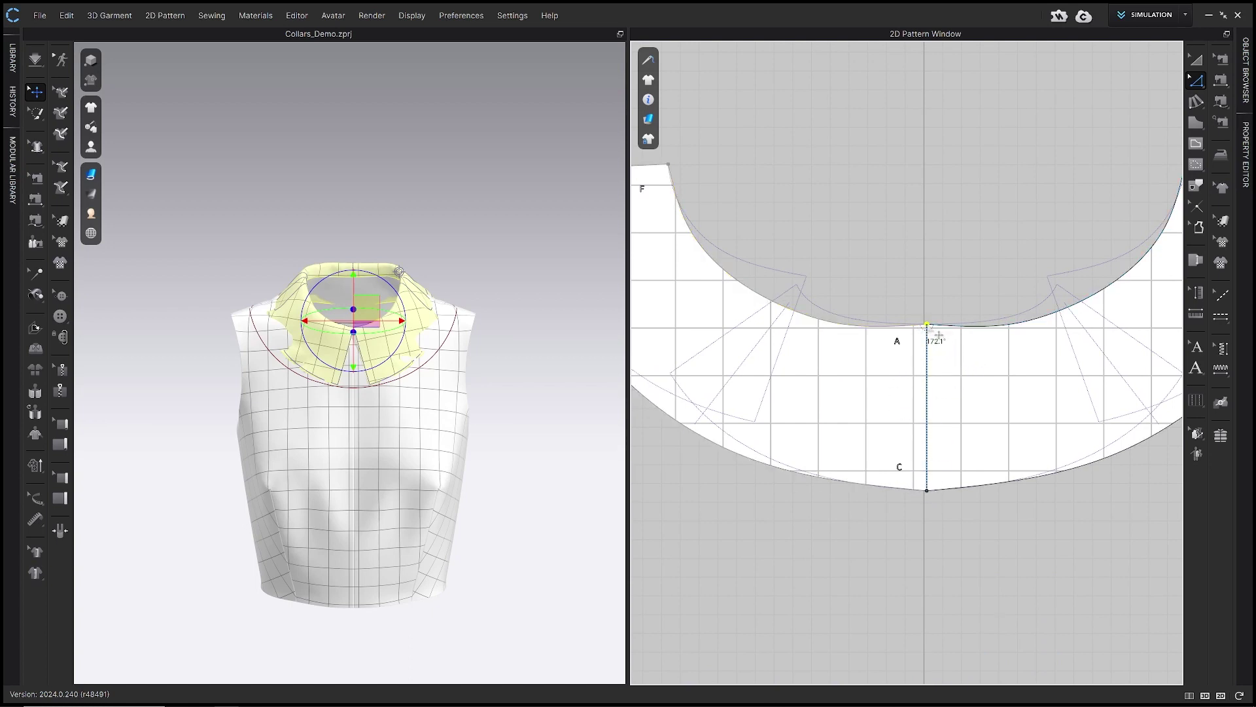
left_click(916, 529)
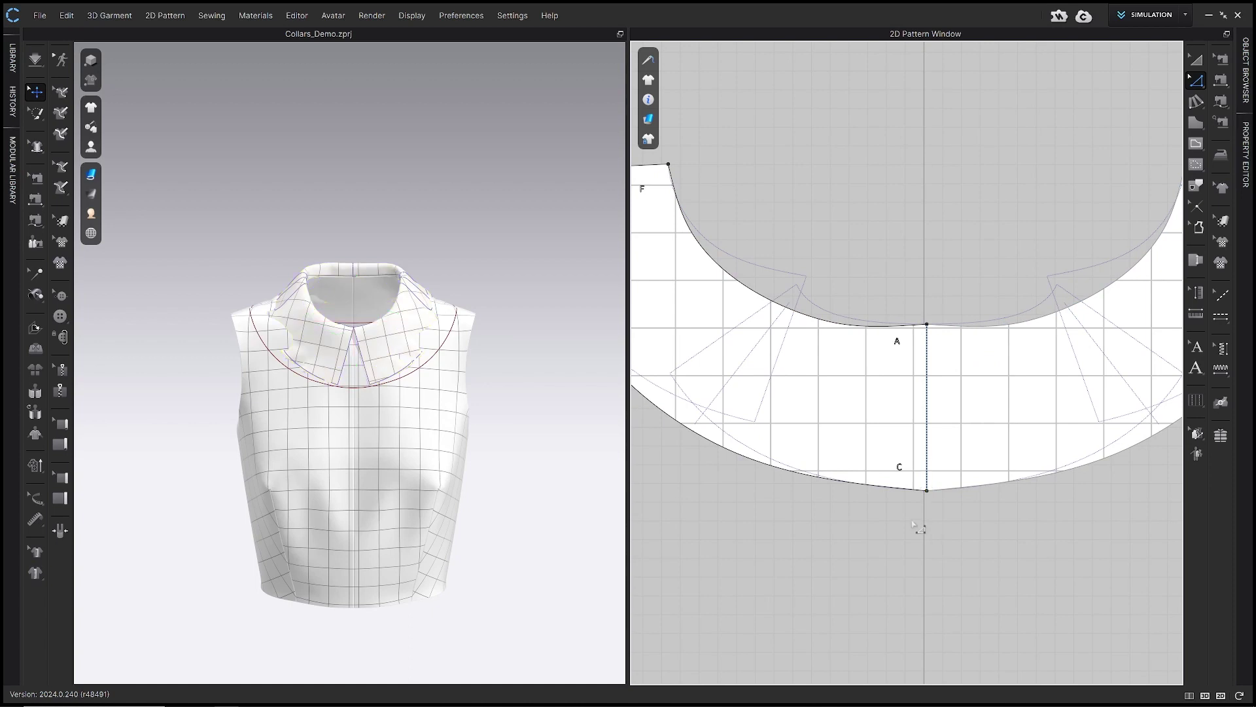
left_click(844, 335)
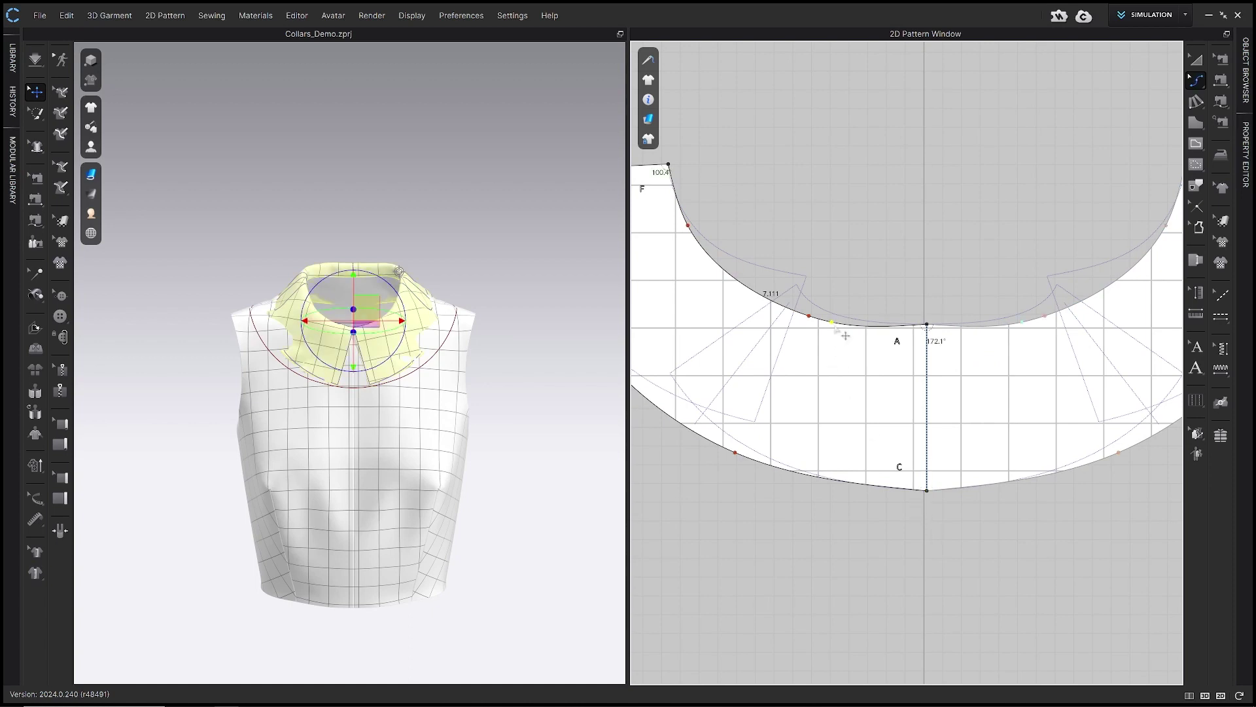
left_click_drag(920, 333, 931, 334)
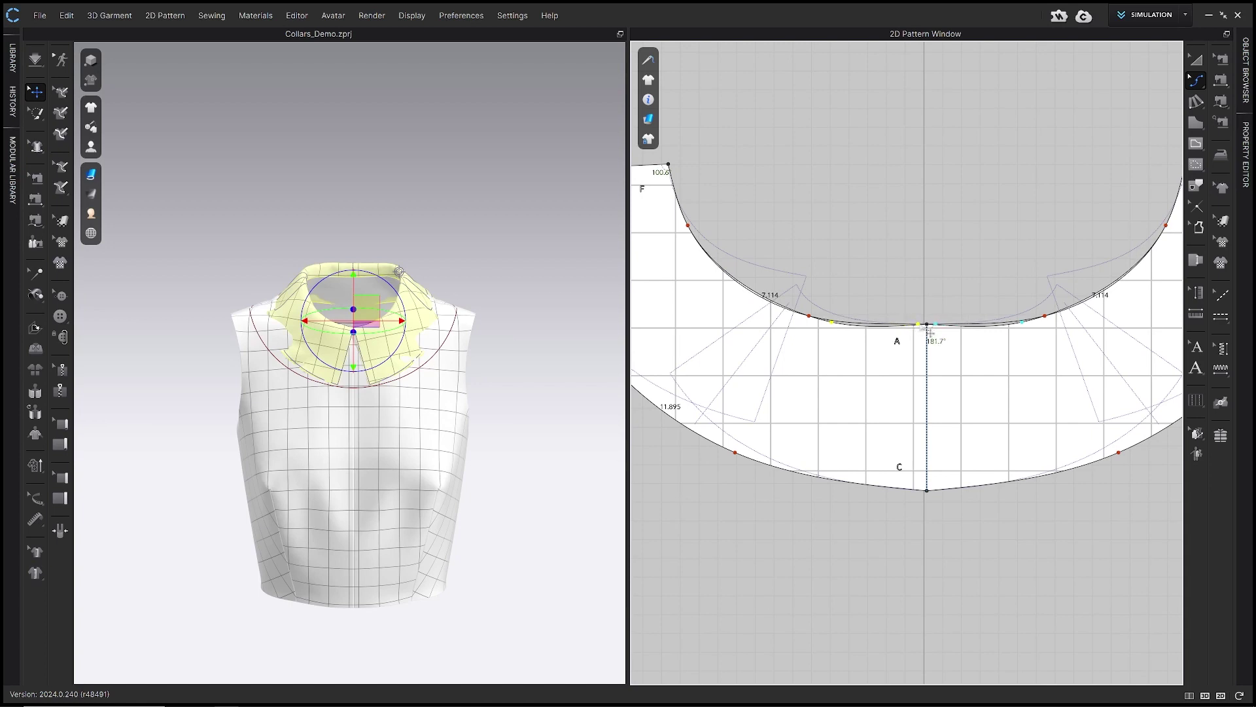
- Add a curve point on the collar's outer edge near C and move it beside center back for a 180° angle
left_click(885, 489)
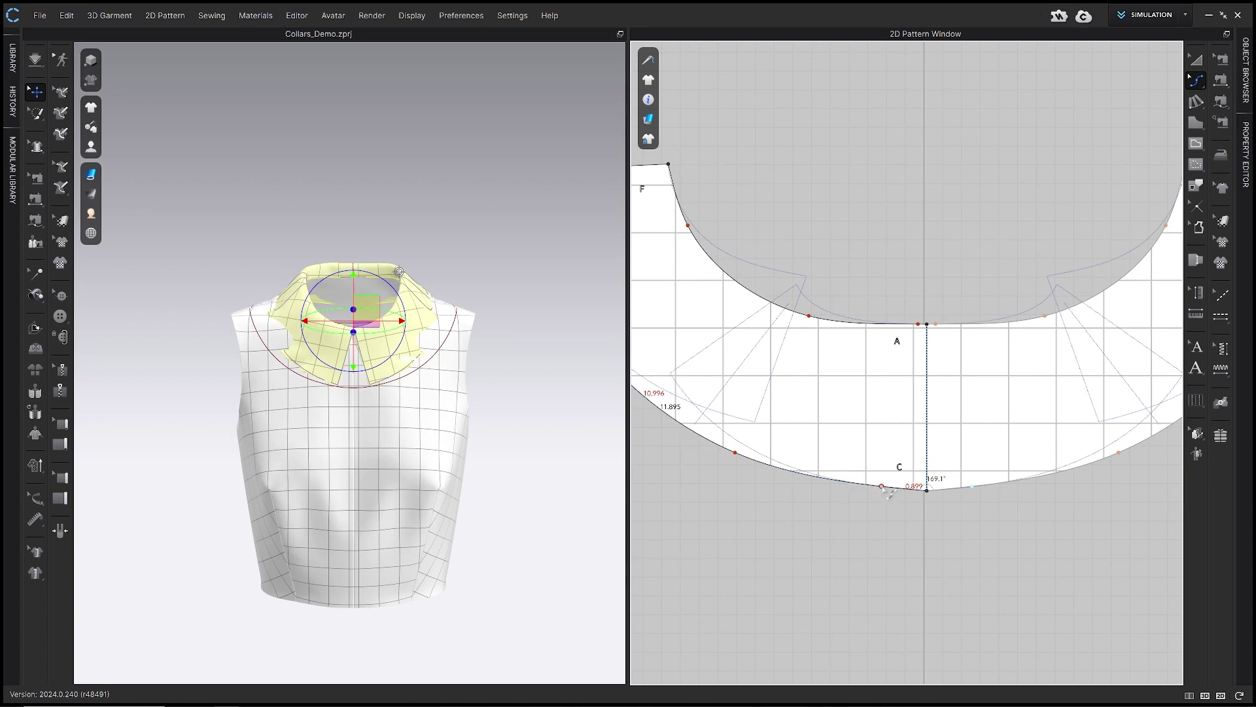
left_click_drag(888, 492, 916, 492)
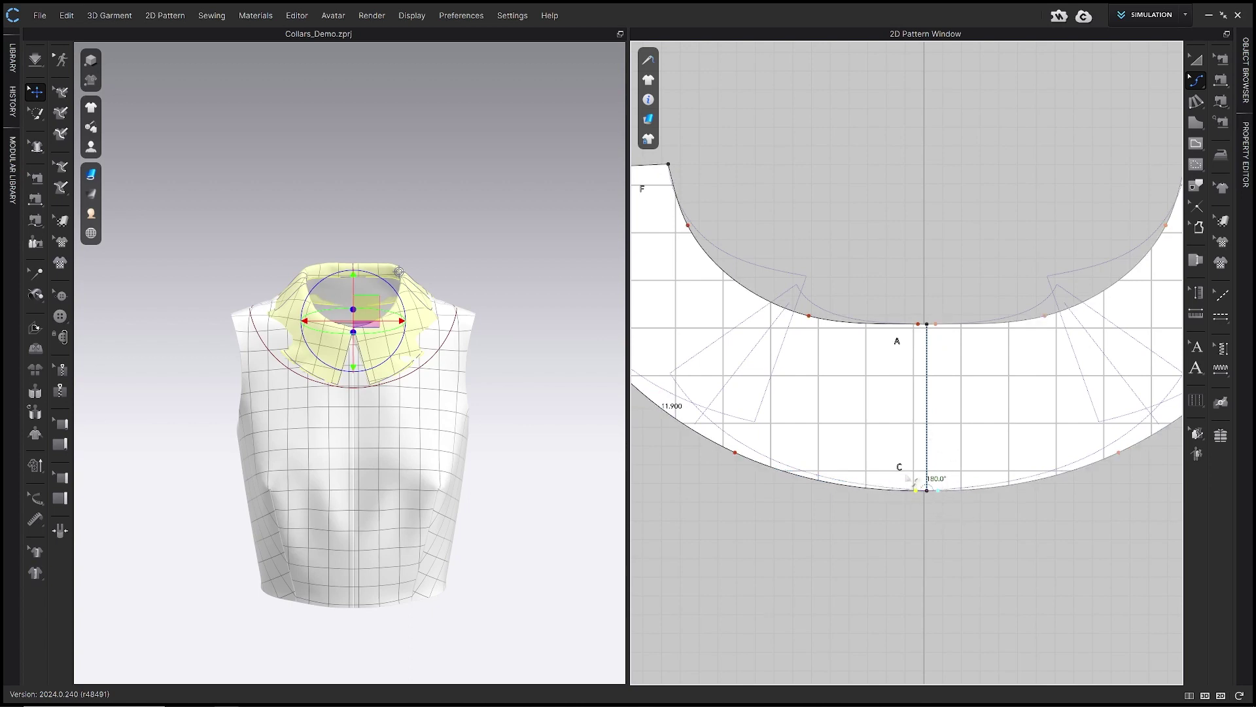
scroll(910, 481, "down", 5)
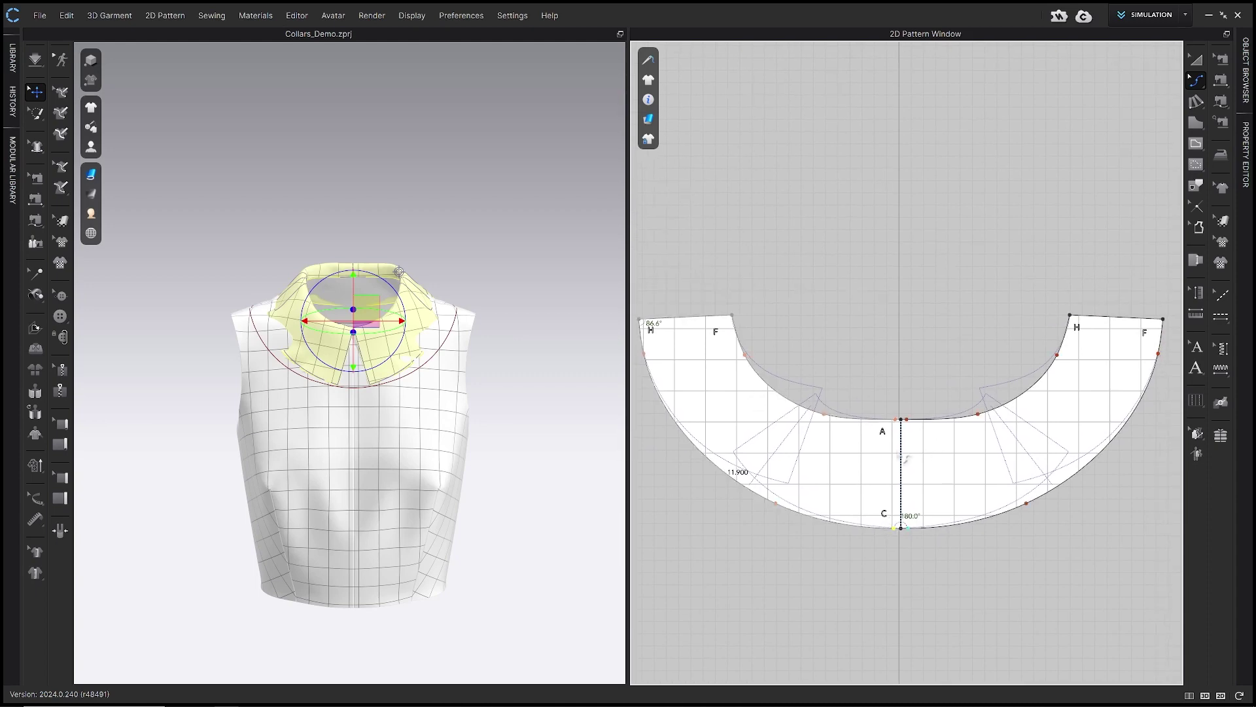
left_click(831, 440)
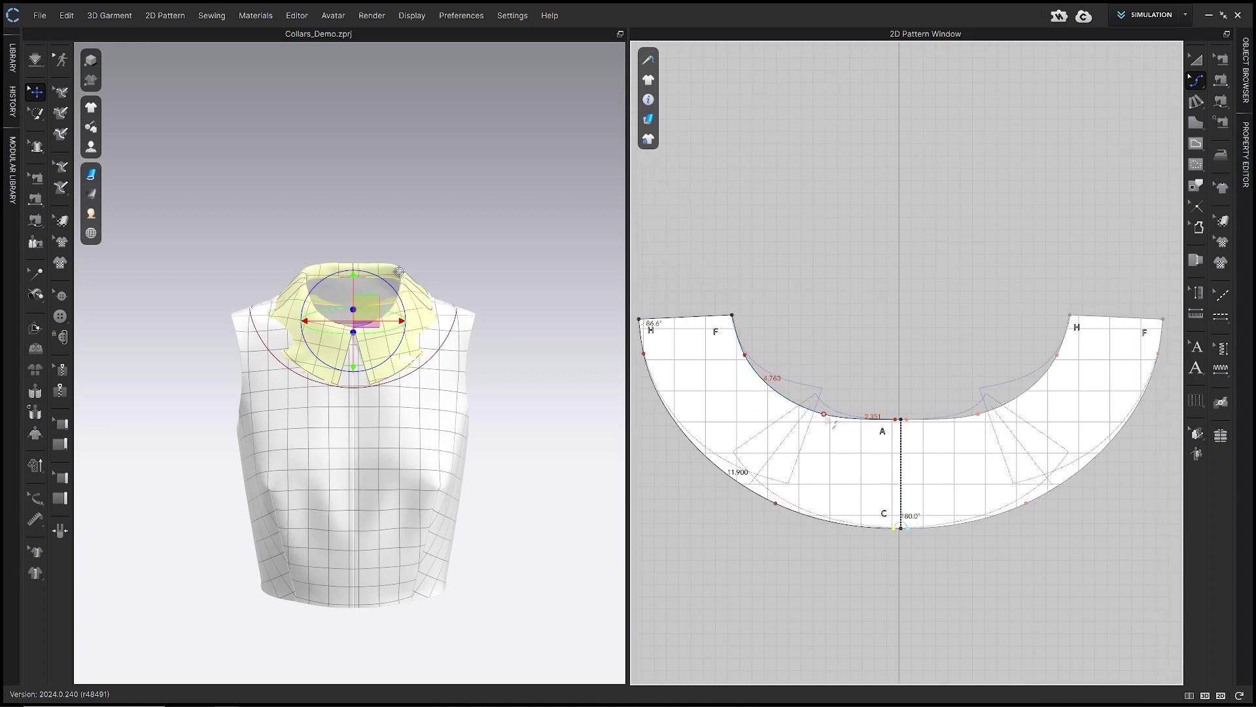
left_click(826, 416)
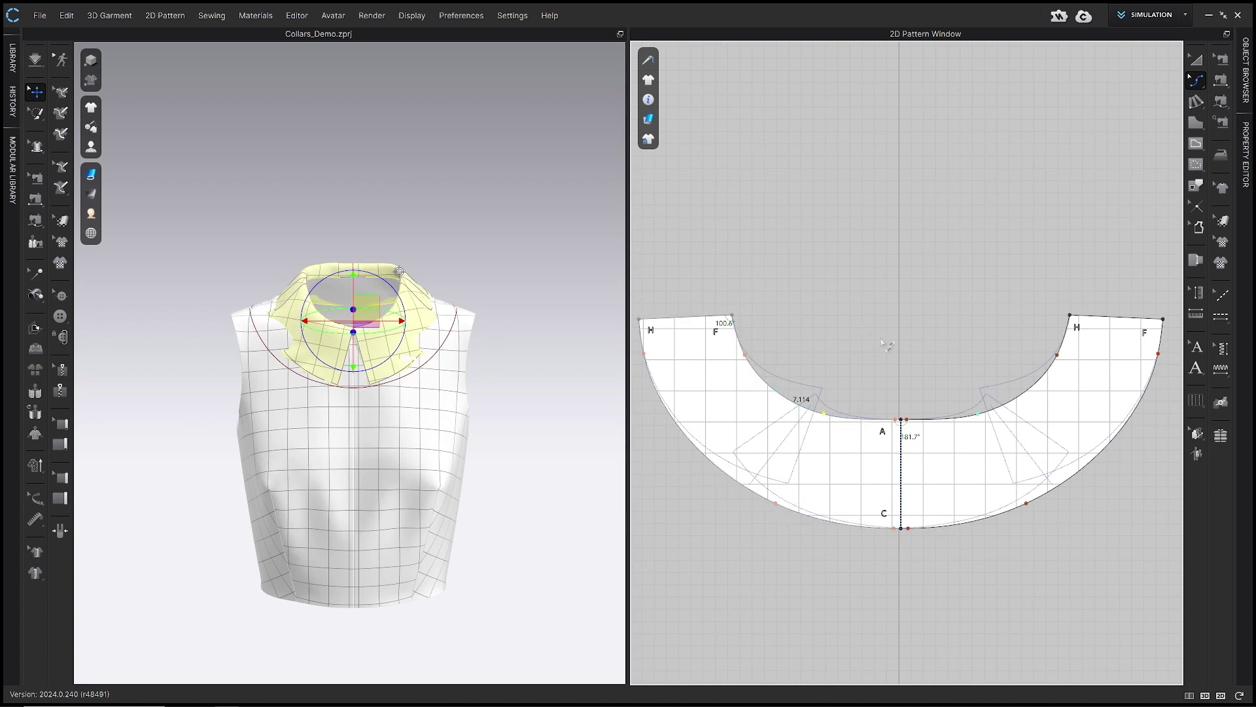
- Simulate the garment with the smoothed collar, tug the collar in 3D, and inspect how it sits from the front and side
key("z")
left_click(898, 389)
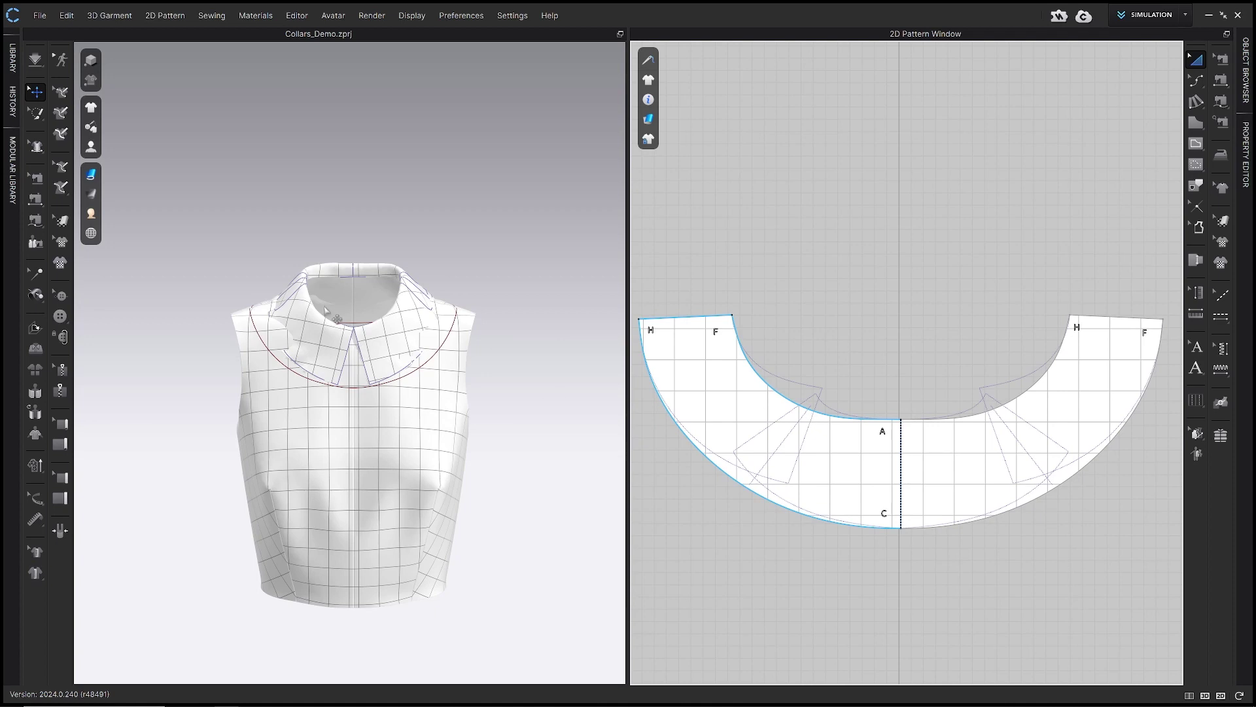
key("space")
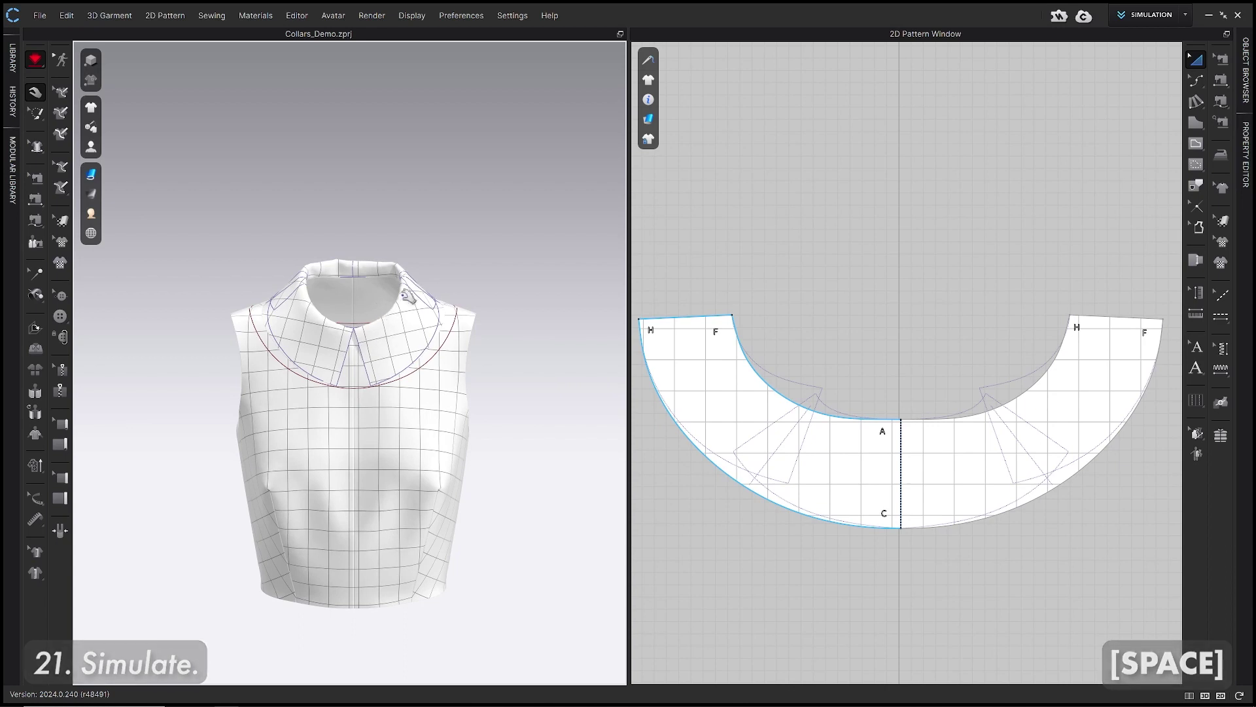
left_click_drag(379, 268, 378, 272)
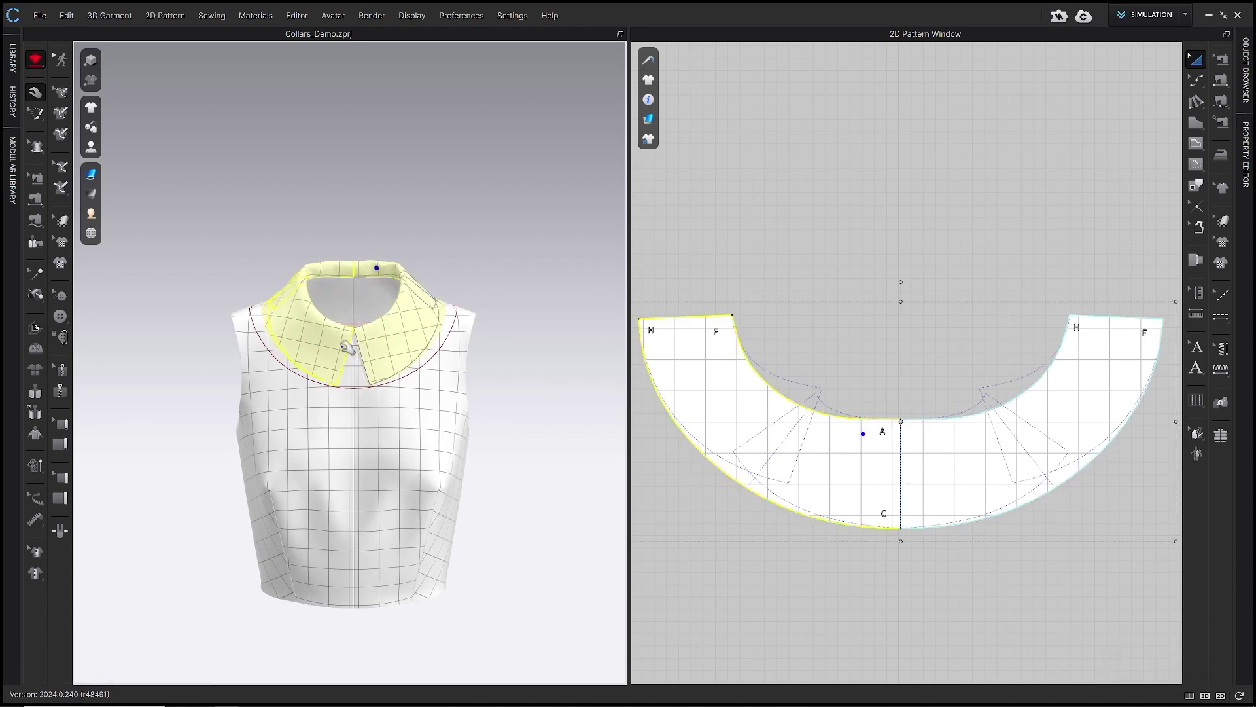
left_click(760, 291)
left_click(758, 405)
scroll(758, 402, "down", 3)
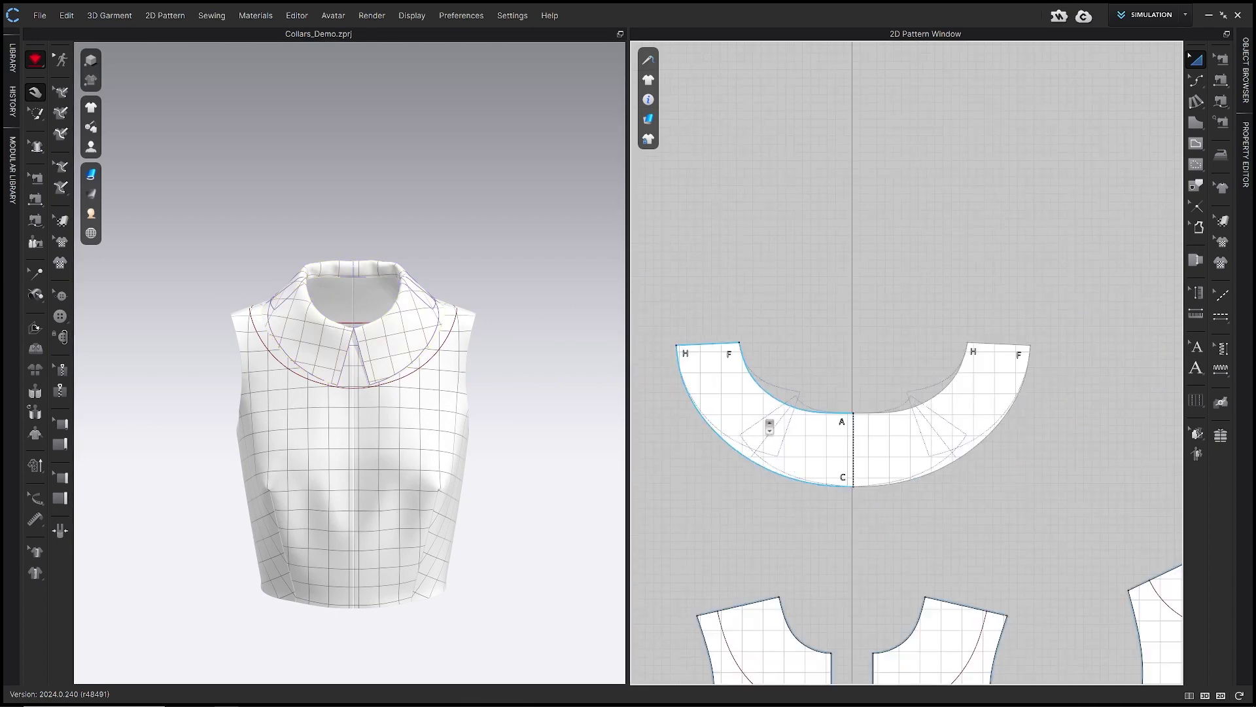
right_click_drag(509, 418, 291, 326)
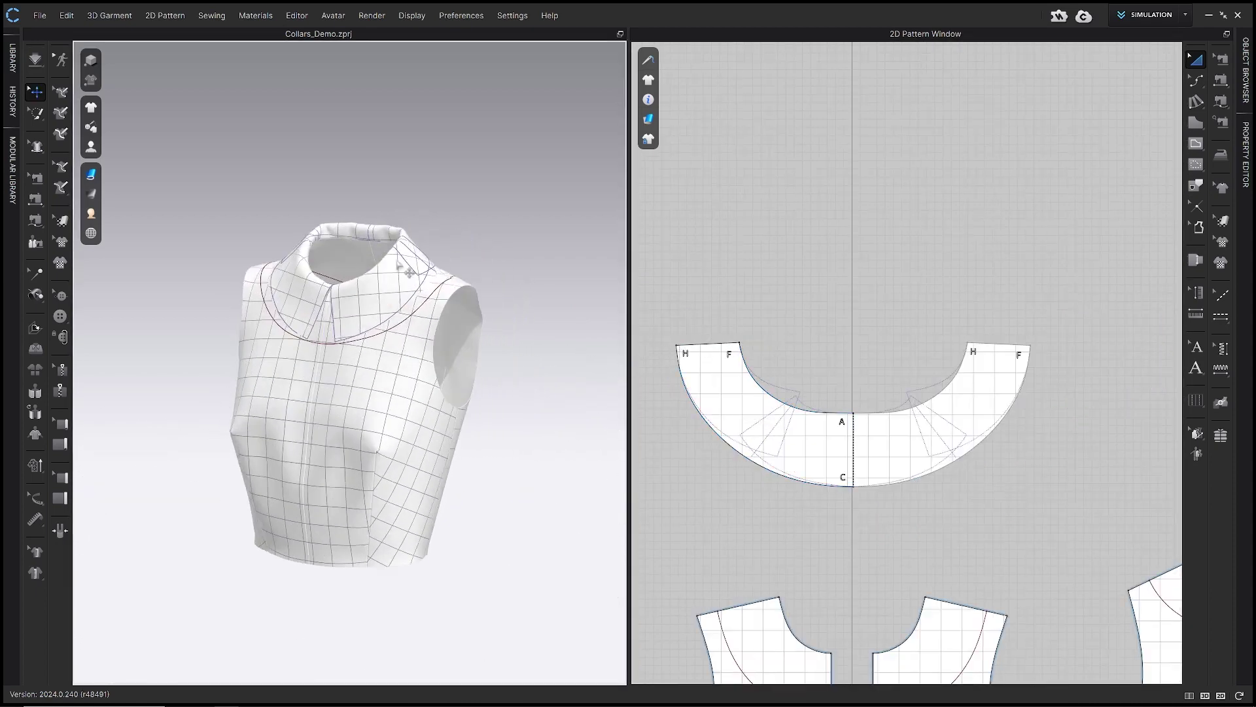
right_click_drag(373, 223, 373, 293)
key("2")
- Move collar corner H outward by about 1.35, extending front edge F–H to about 4.35
key("z")
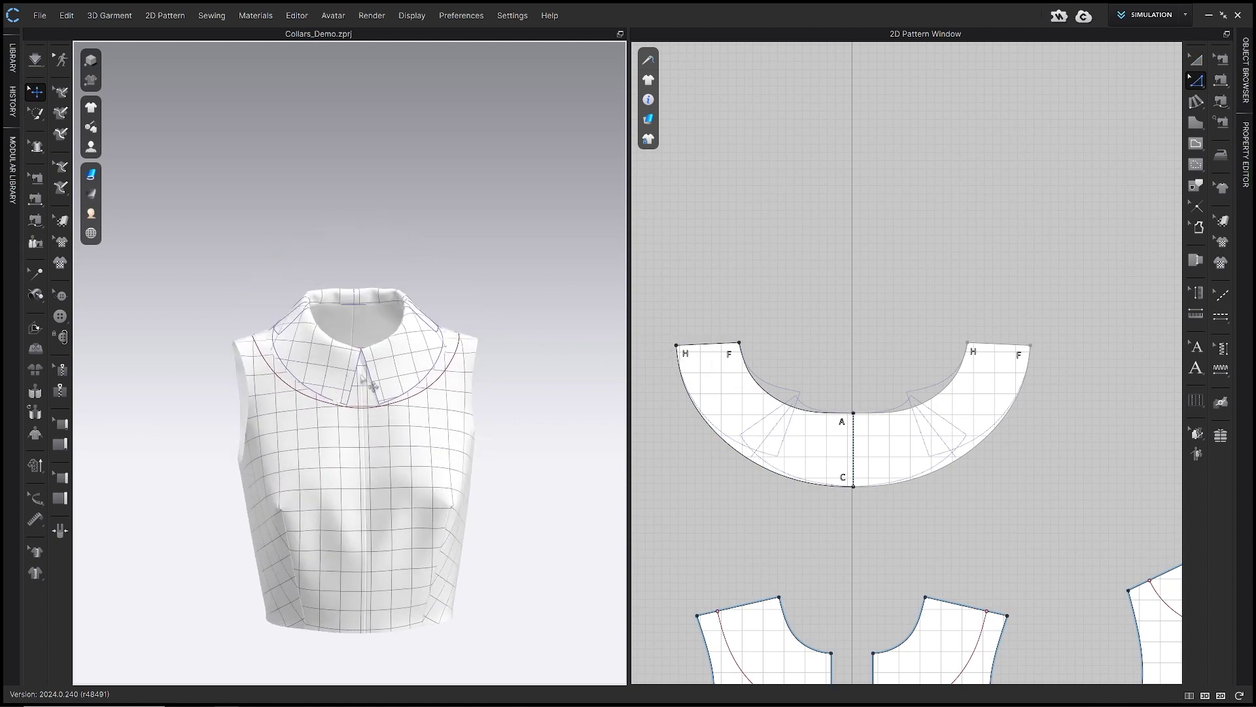
right_click_drag(684, 327, 756, 318)
left_click_drag(749, 335, 721, 339)
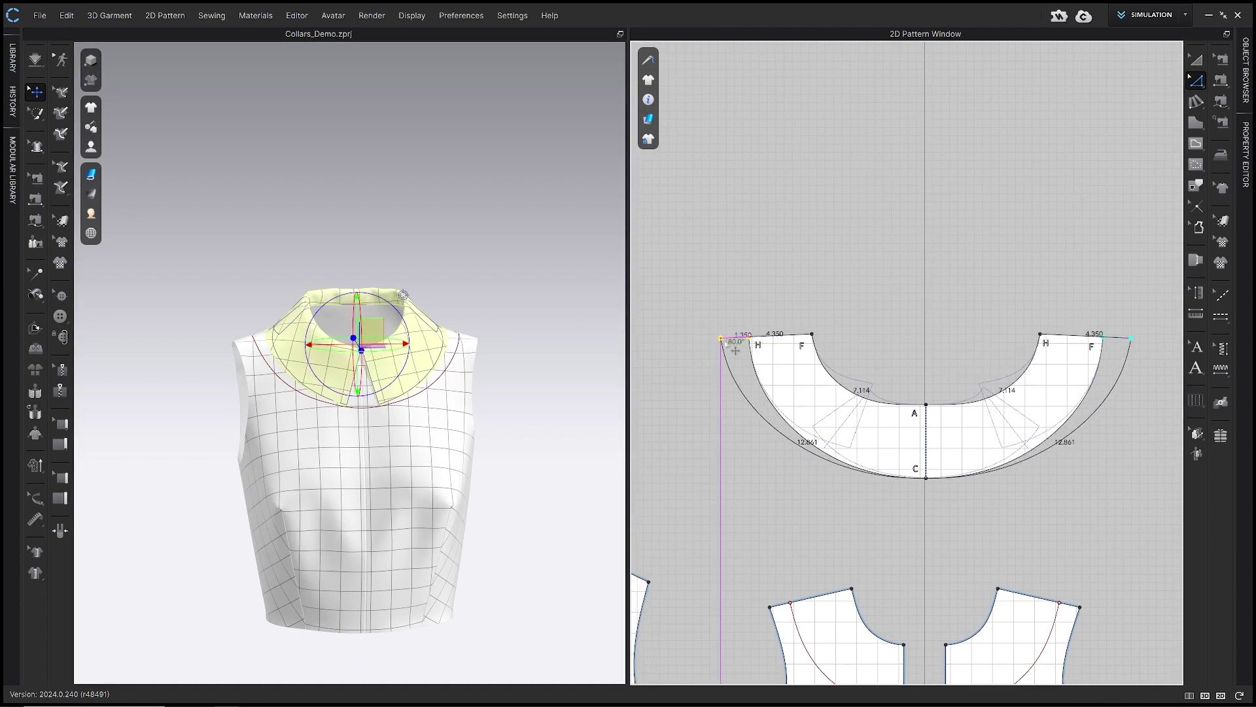
- Simulate the garment with the extended collar corners and inspect the fit from several angles
key("space")
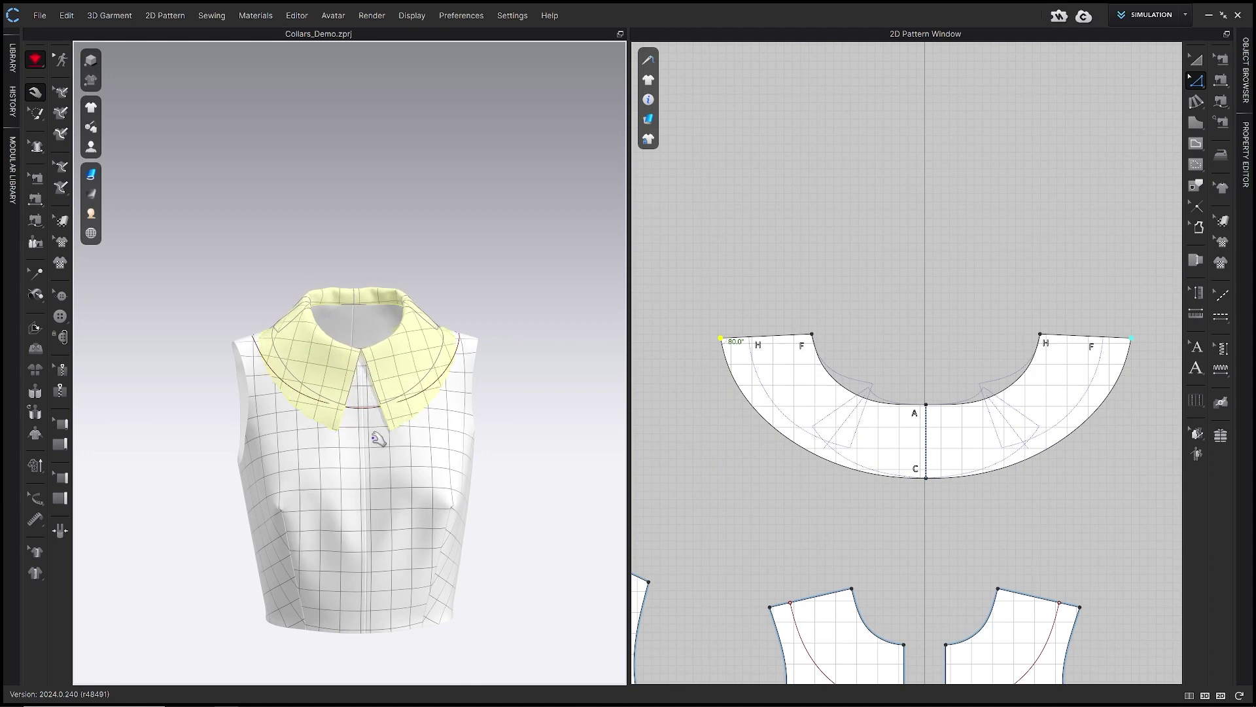
left_click(816, 510)
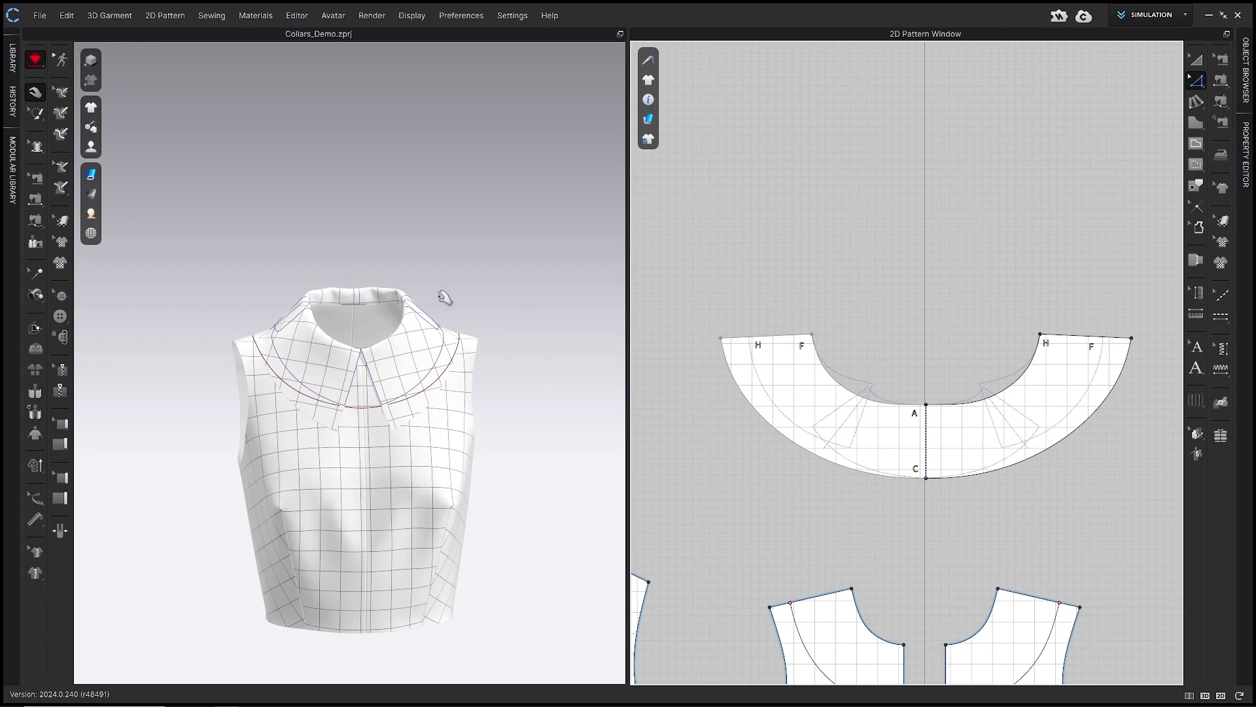
right_click_drag(444, 295, 430, 323)
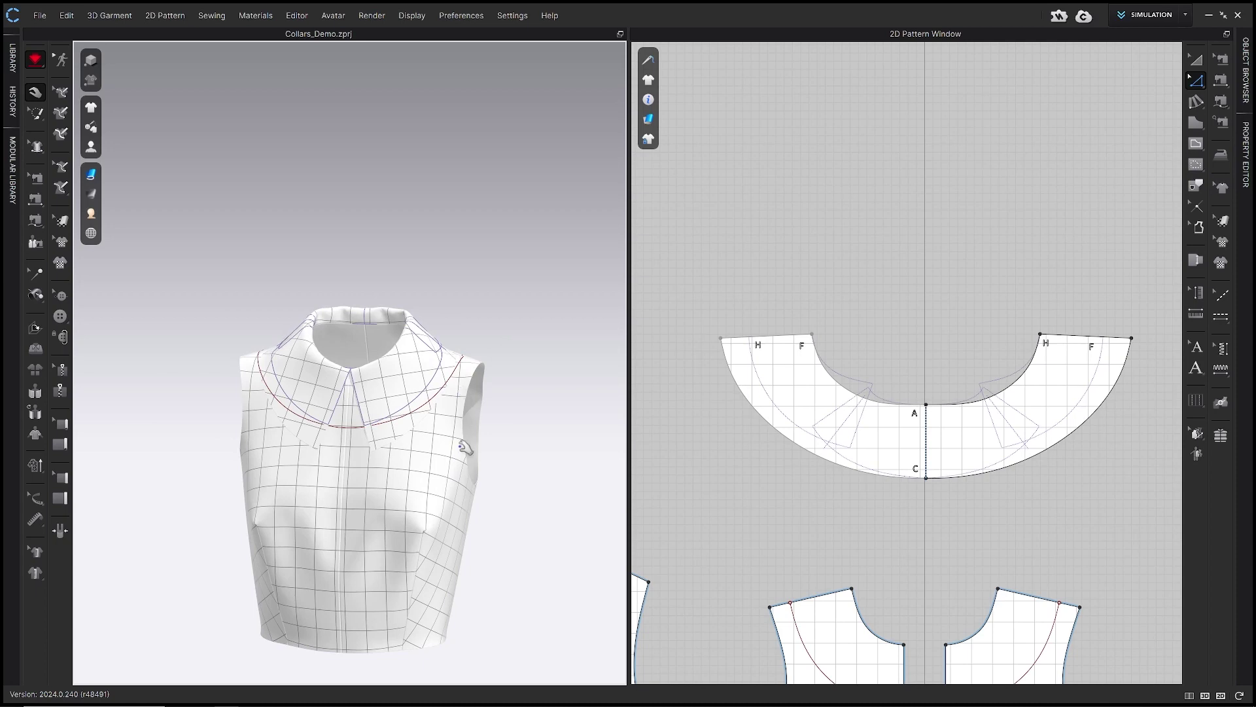
right_click_drag(469, 400, 500, 395)
key("space")
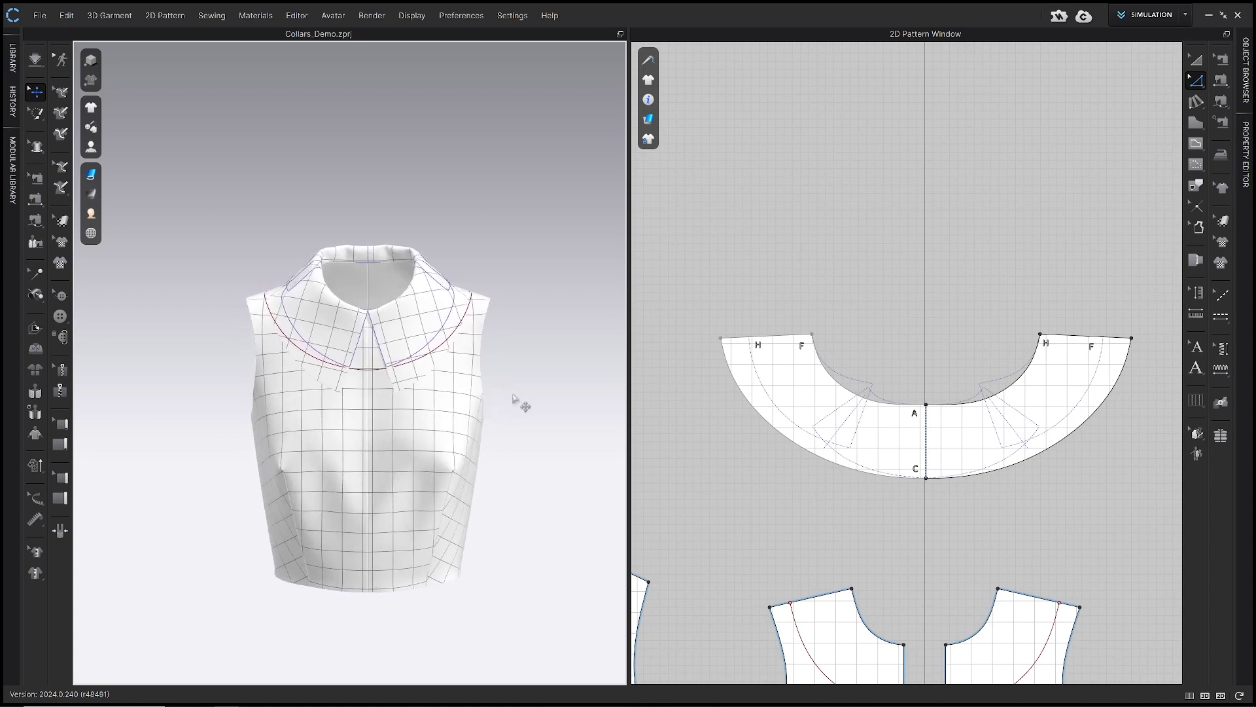